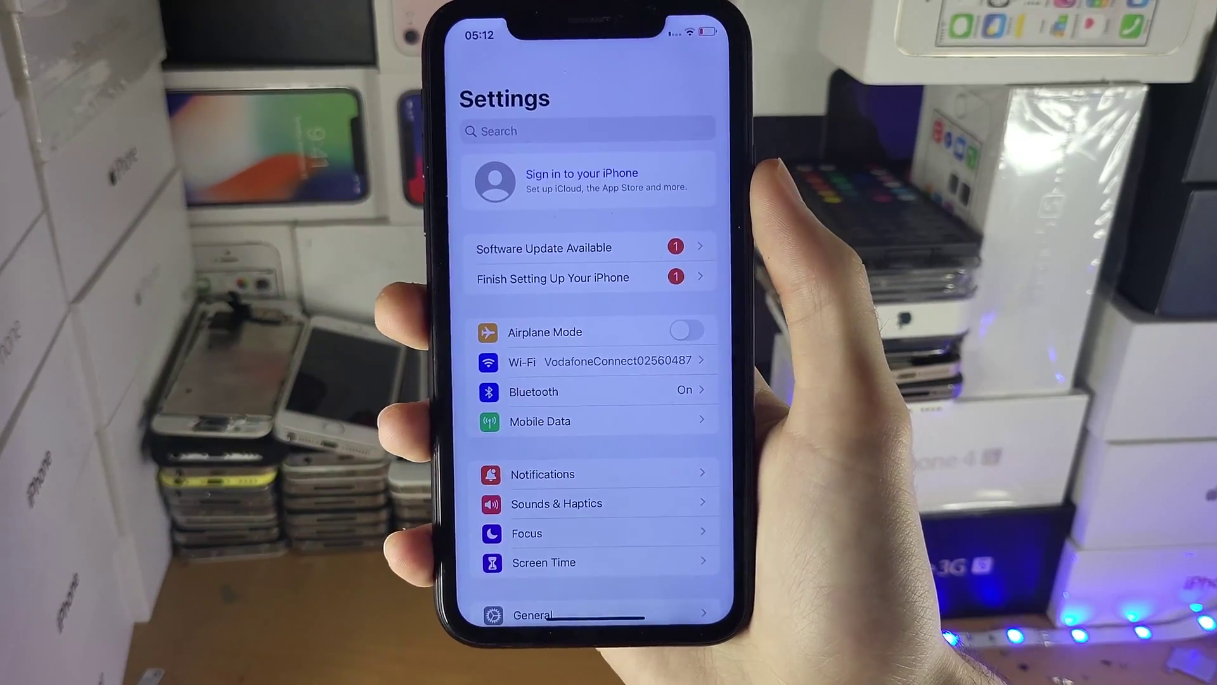
Scroll down the iPhone's Settings list and open the General page.
scroll(570, 393, down, 3)
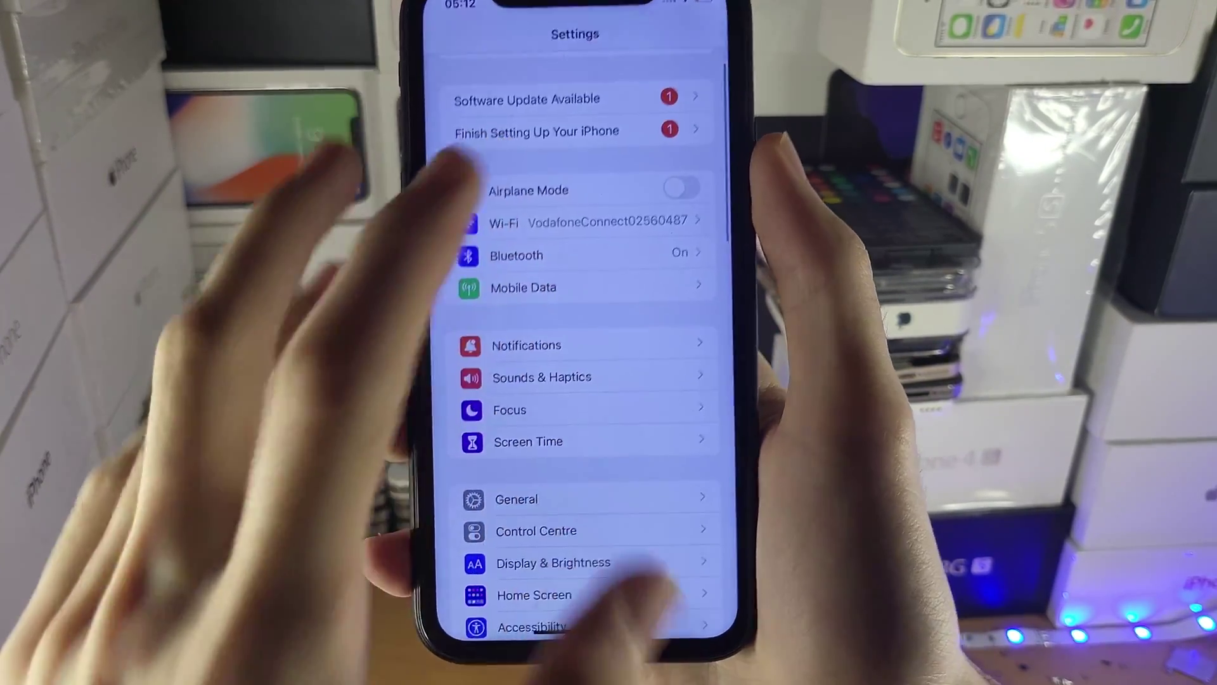
click(507, 489)
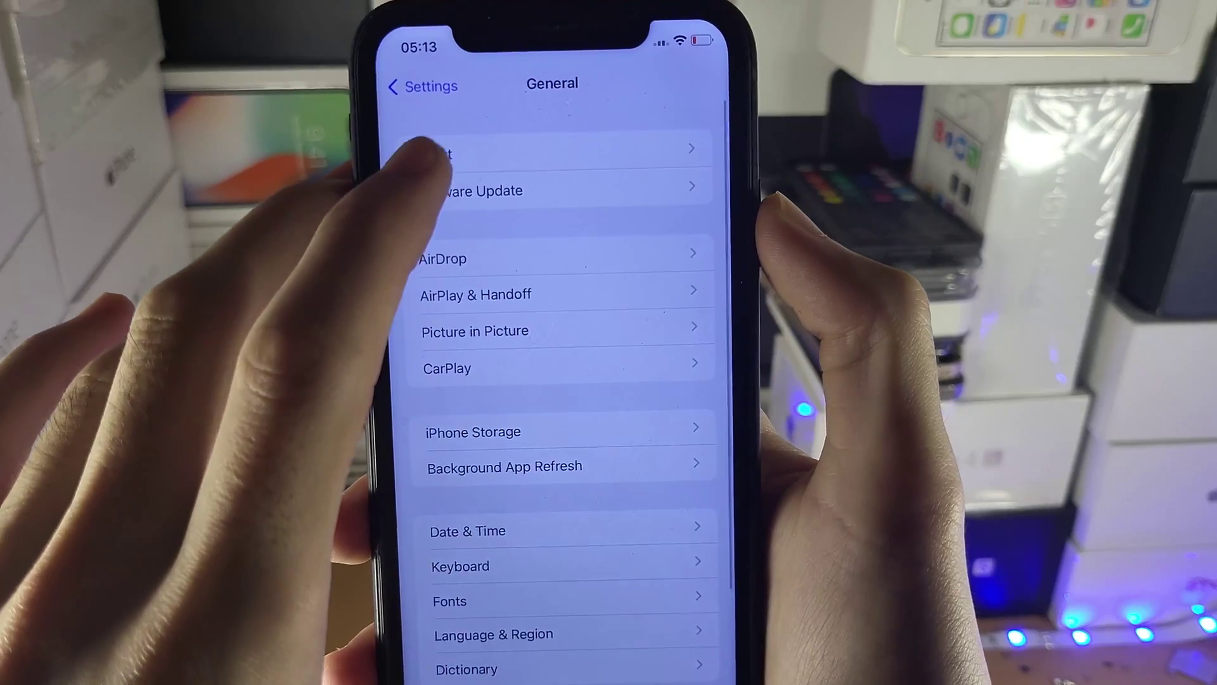
Open About under General to view the iPhone's device details.
click(437, 153)
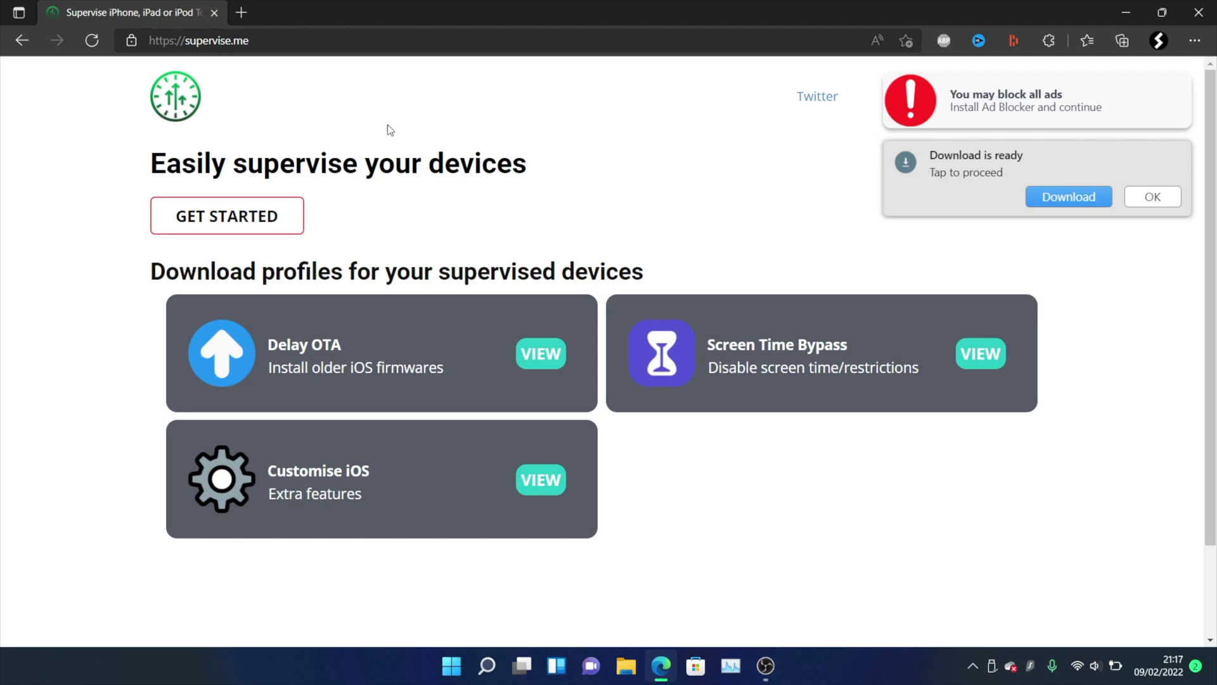
Open supervise.me's How To Supervise guide and load the iBackupBot link in a new tab.
click(232, 223)
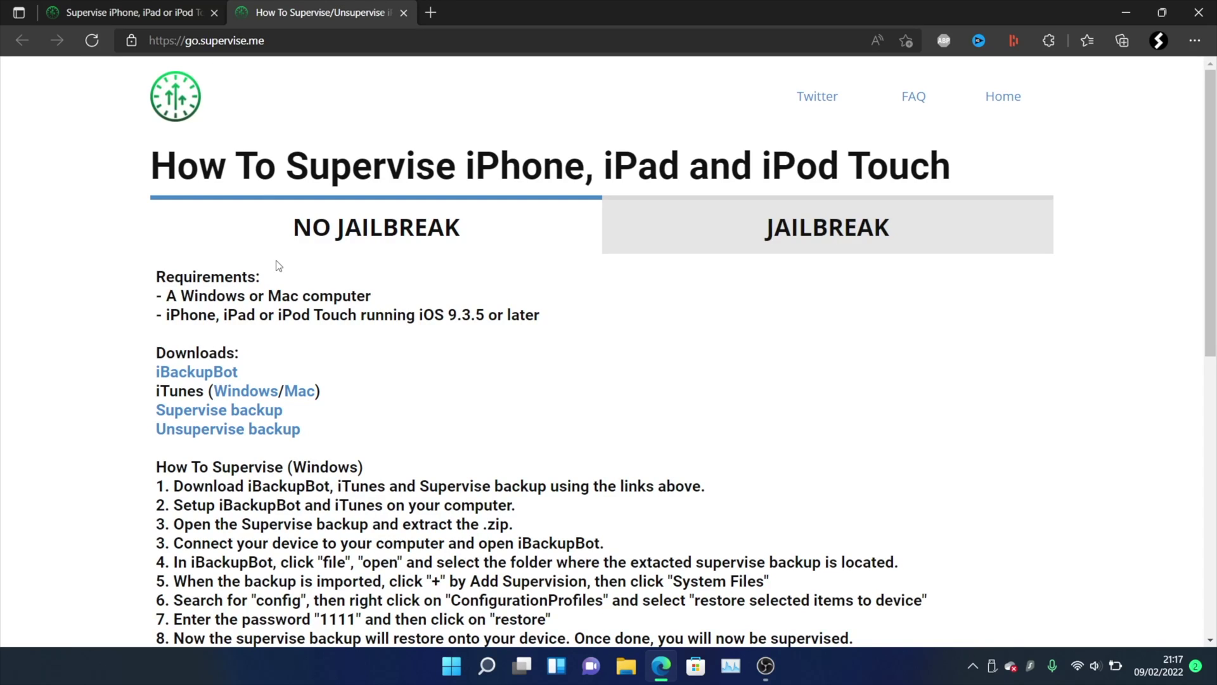
right_click(203, 376)
click(286, 84)
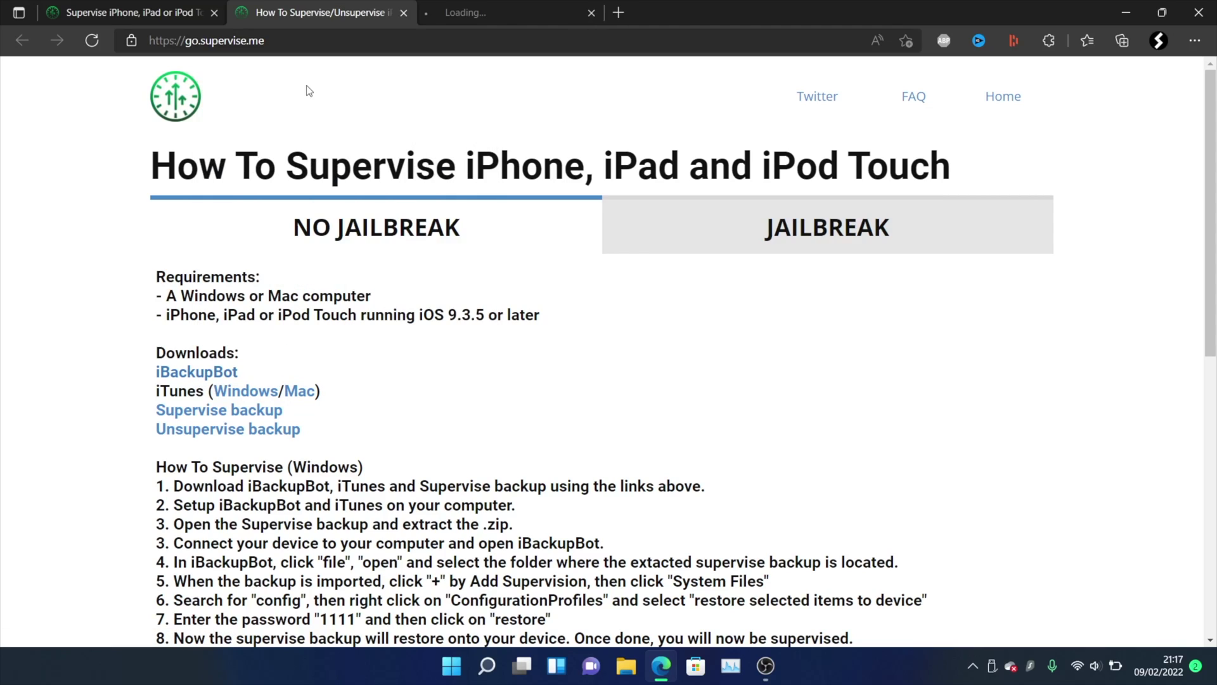
click(482, 8)
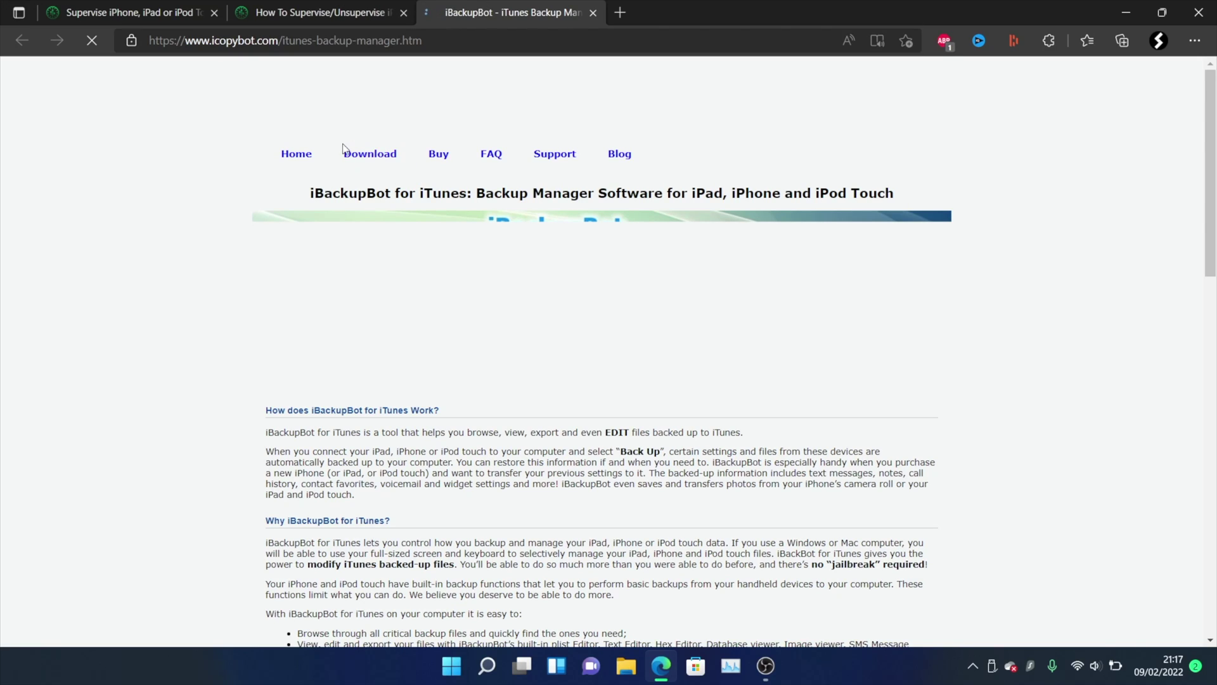
Download the iBackupBot for Windows installer from icopybot.com, then go back to the guide tab.
scroll(472, 340, down, 8)
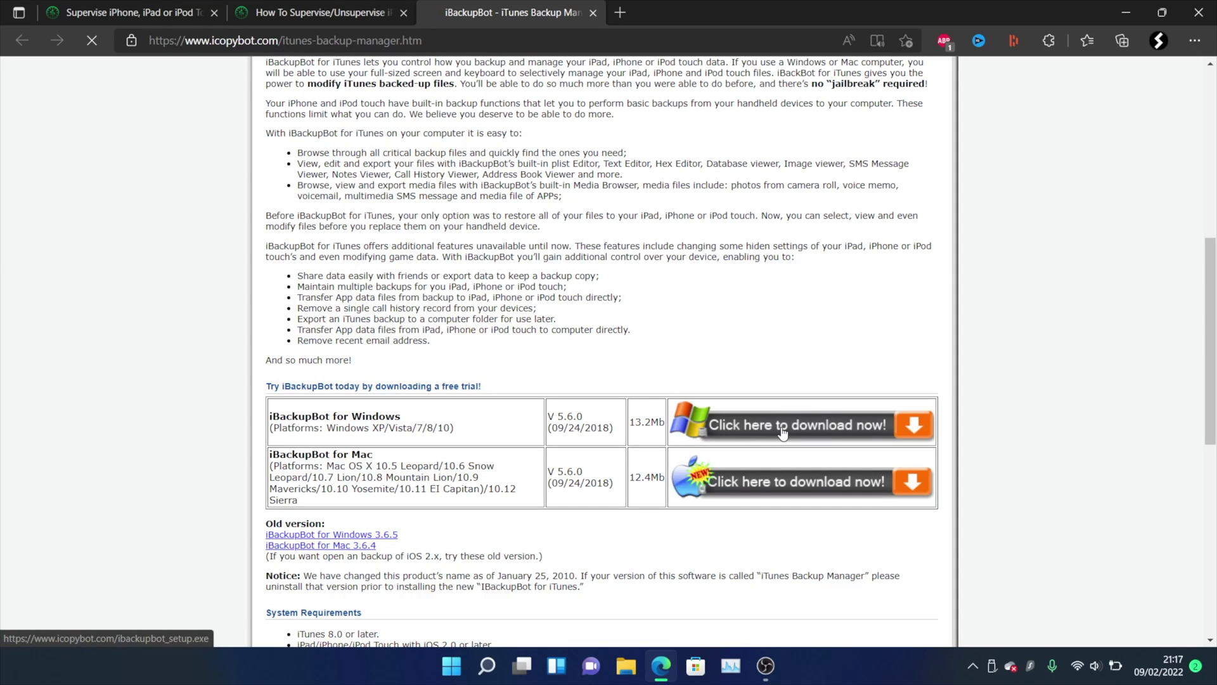
click(784, 431)
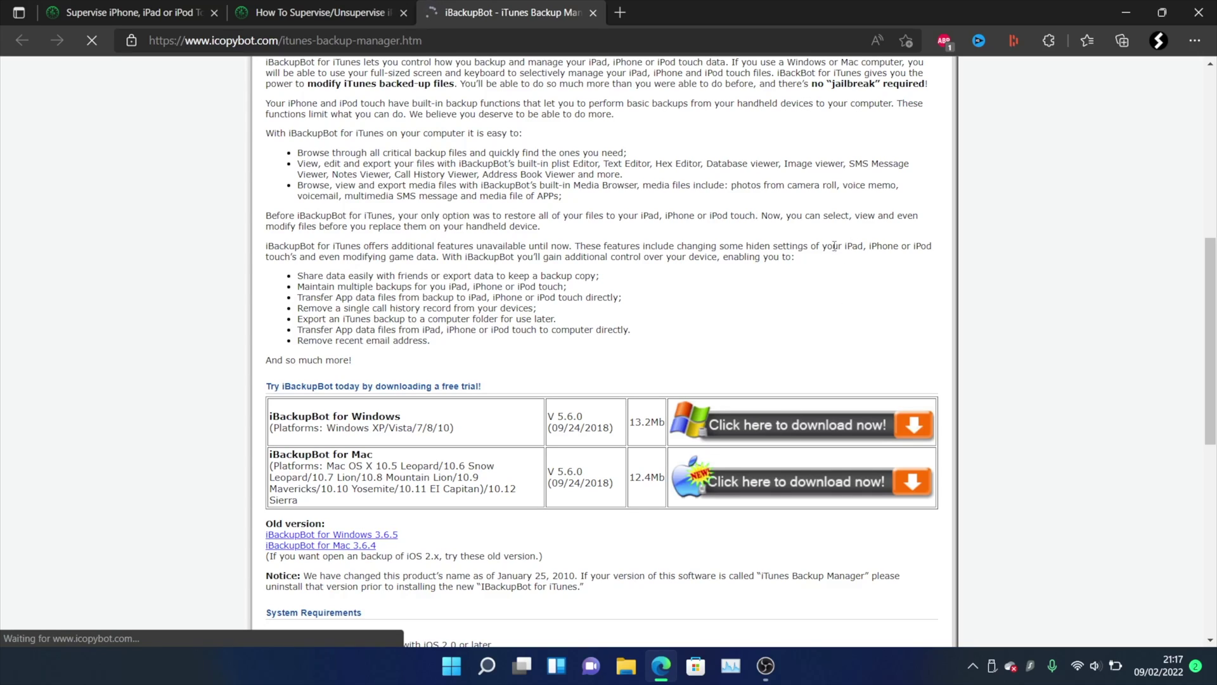
click(297, 5)
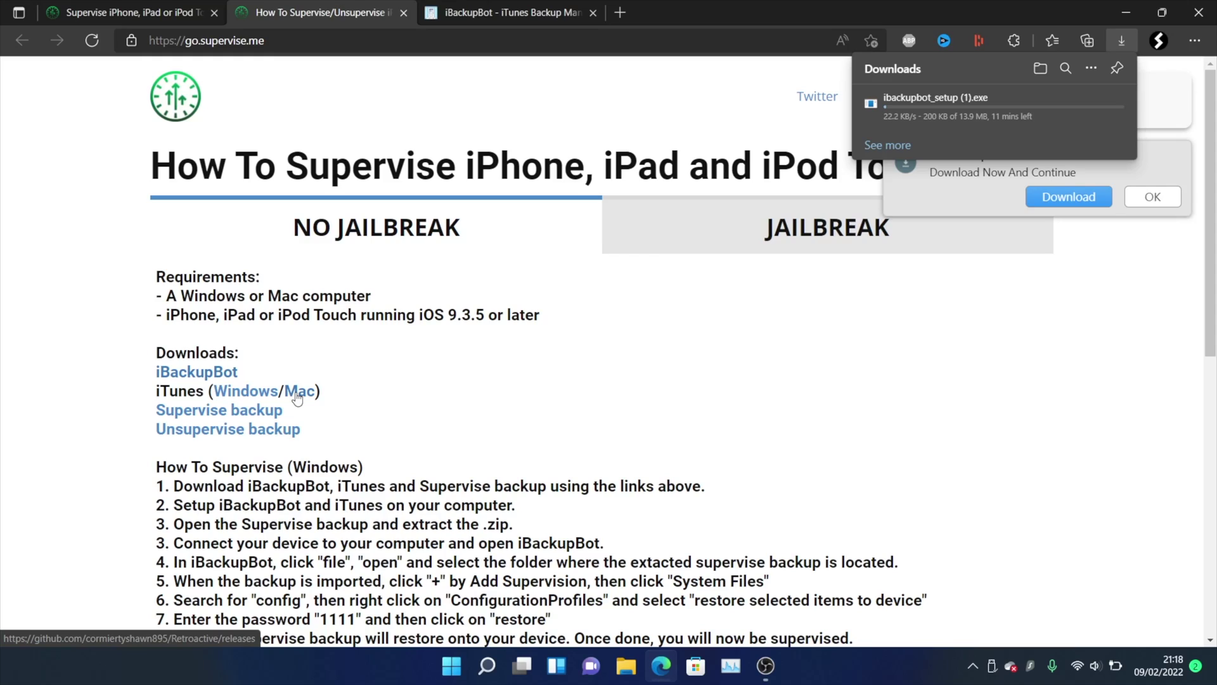
Download 64-bit iTunes for Windows from Apple's iTunes page, then return to the supervise.me guide.
click(245, 392)
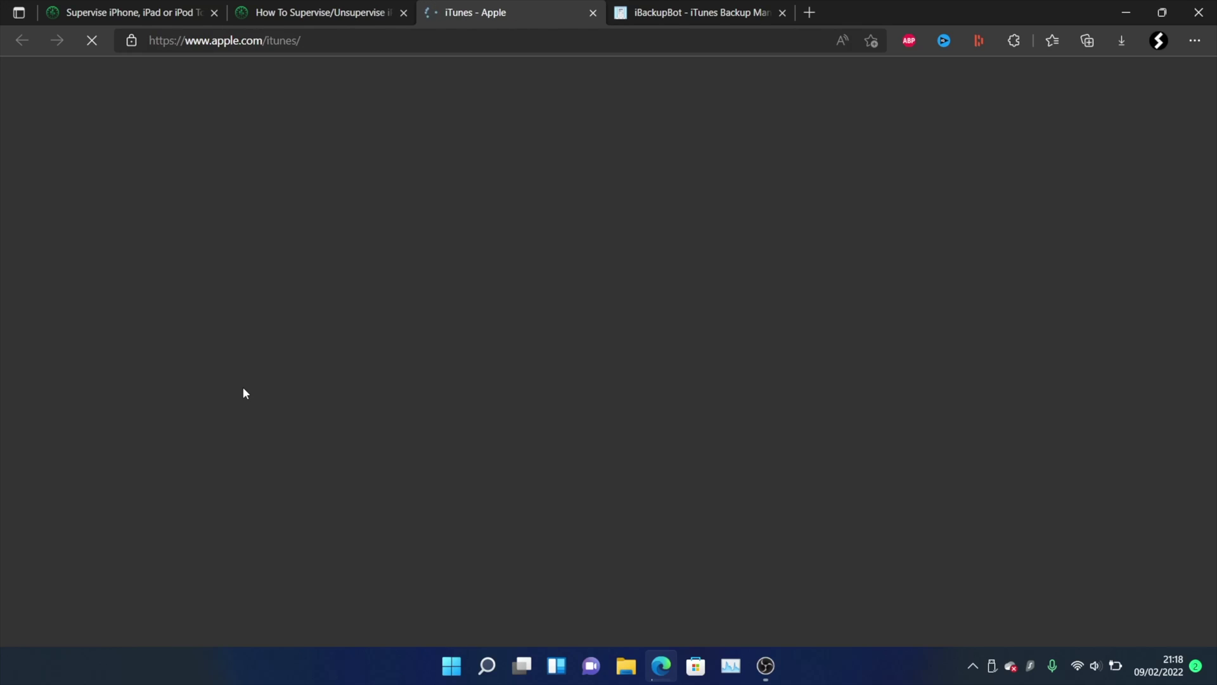
scroll(568, 501, down, 4)
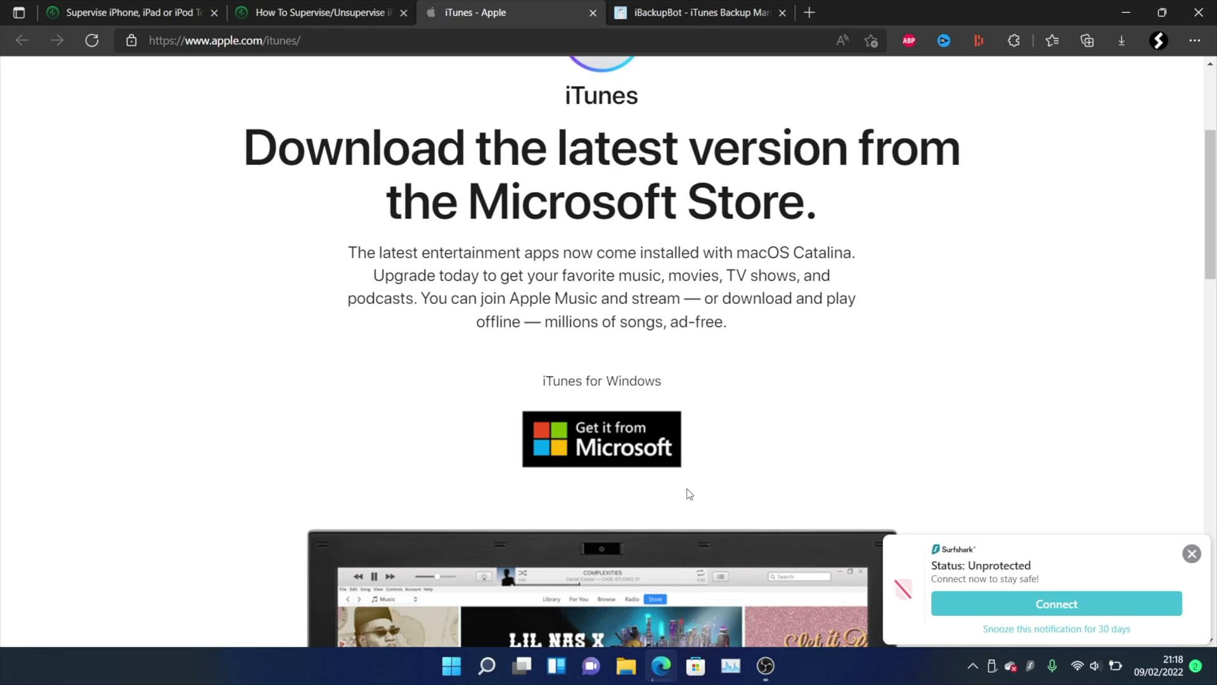
scroll(608, 461, down, 6)
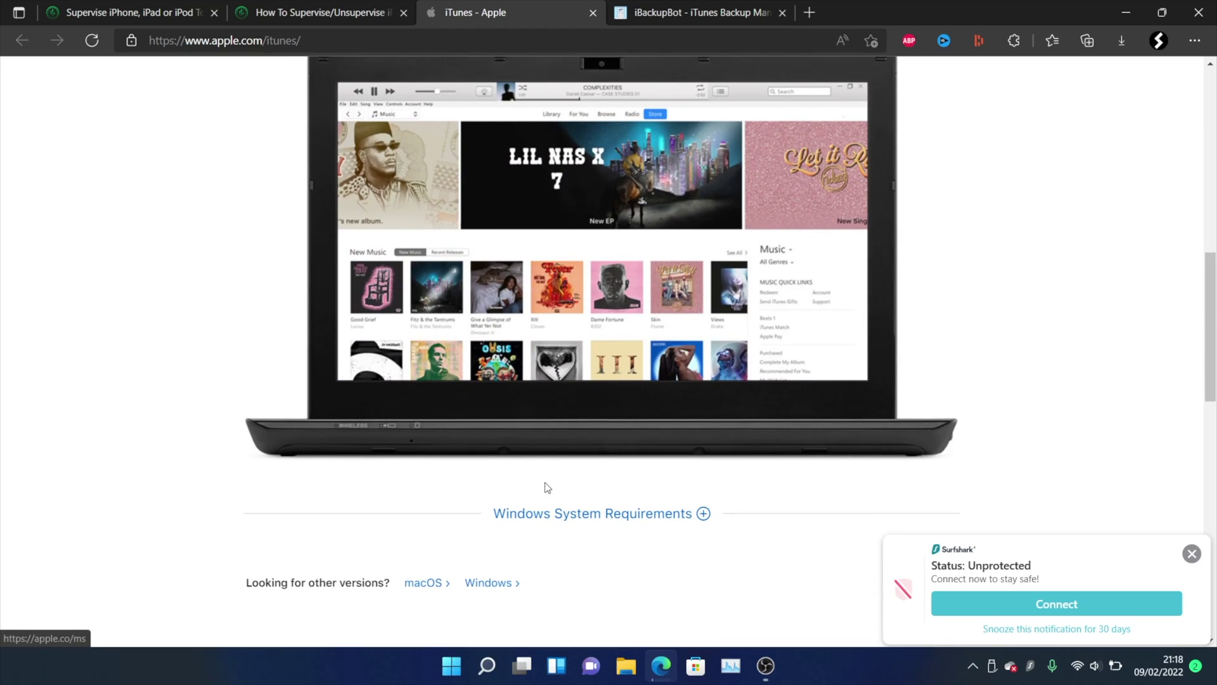
click(485, 583)
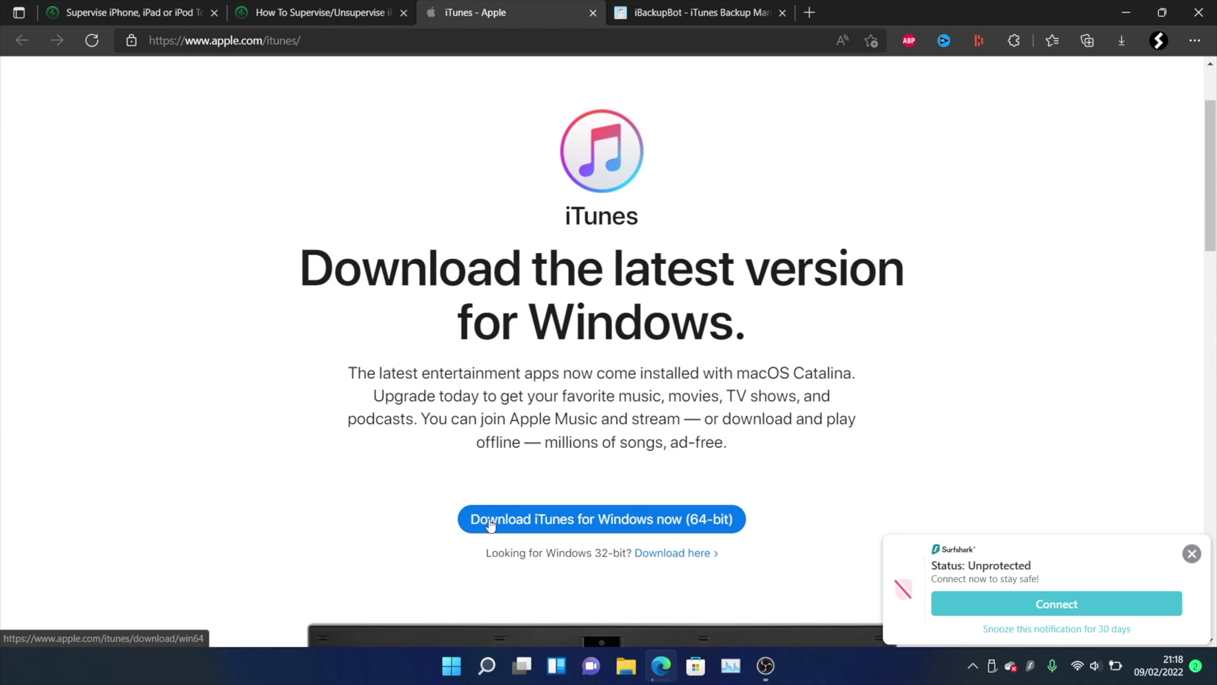
click(691, 519)
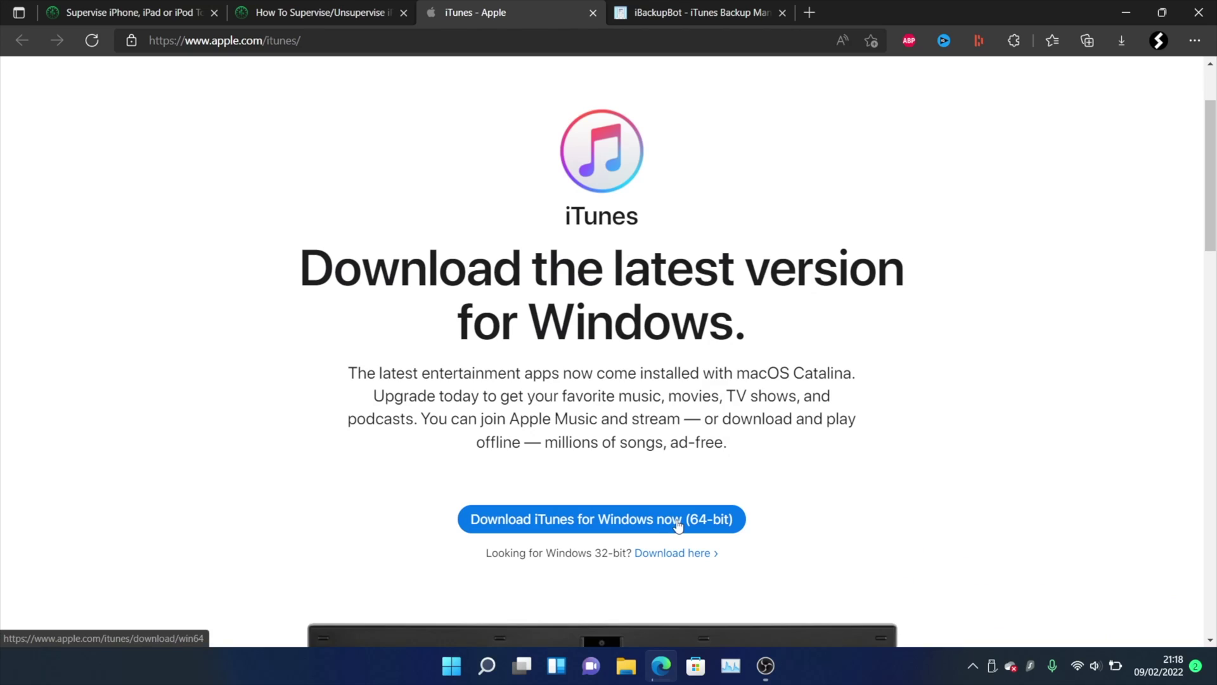
click(628, 526)
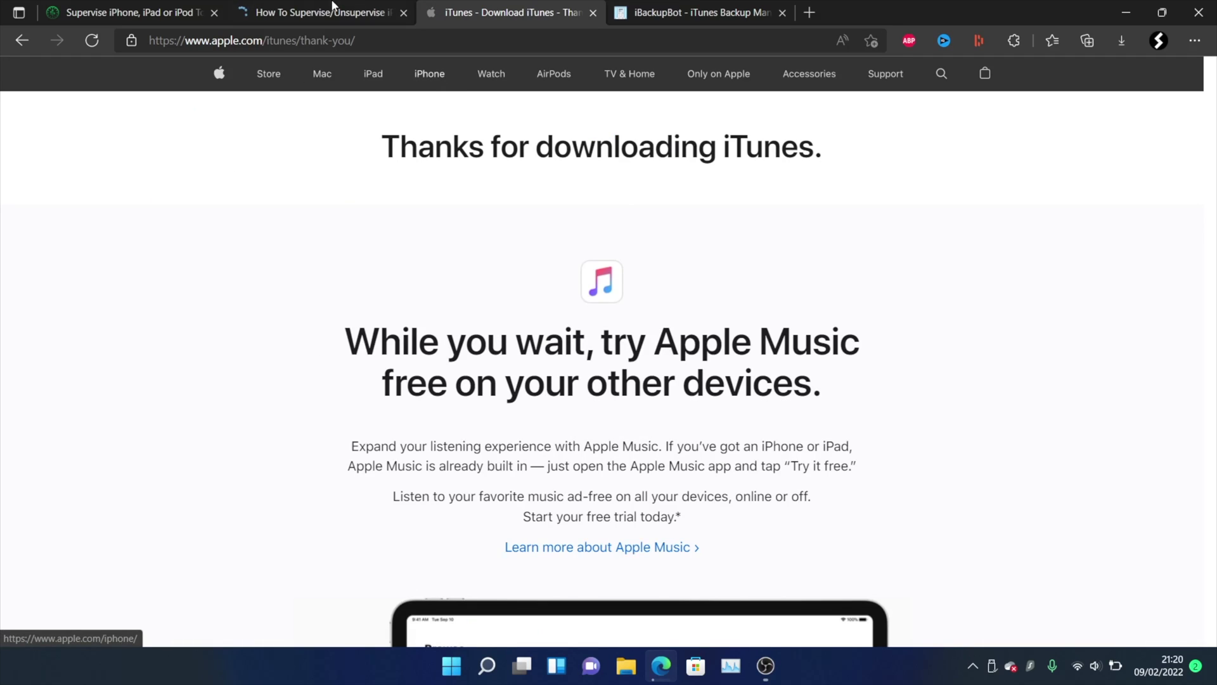
click(323, 12)
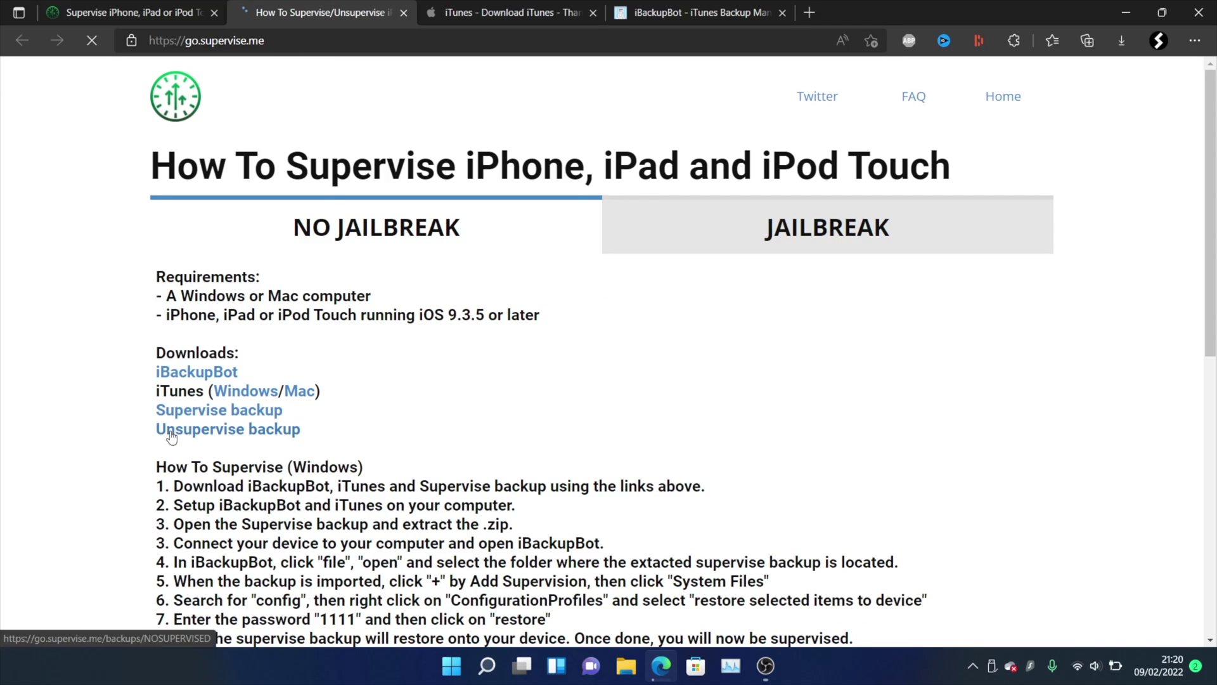
Download the Supervise backup zip, close the ad redirect tab, and remove both entries from Downloads.
click(211, 413)
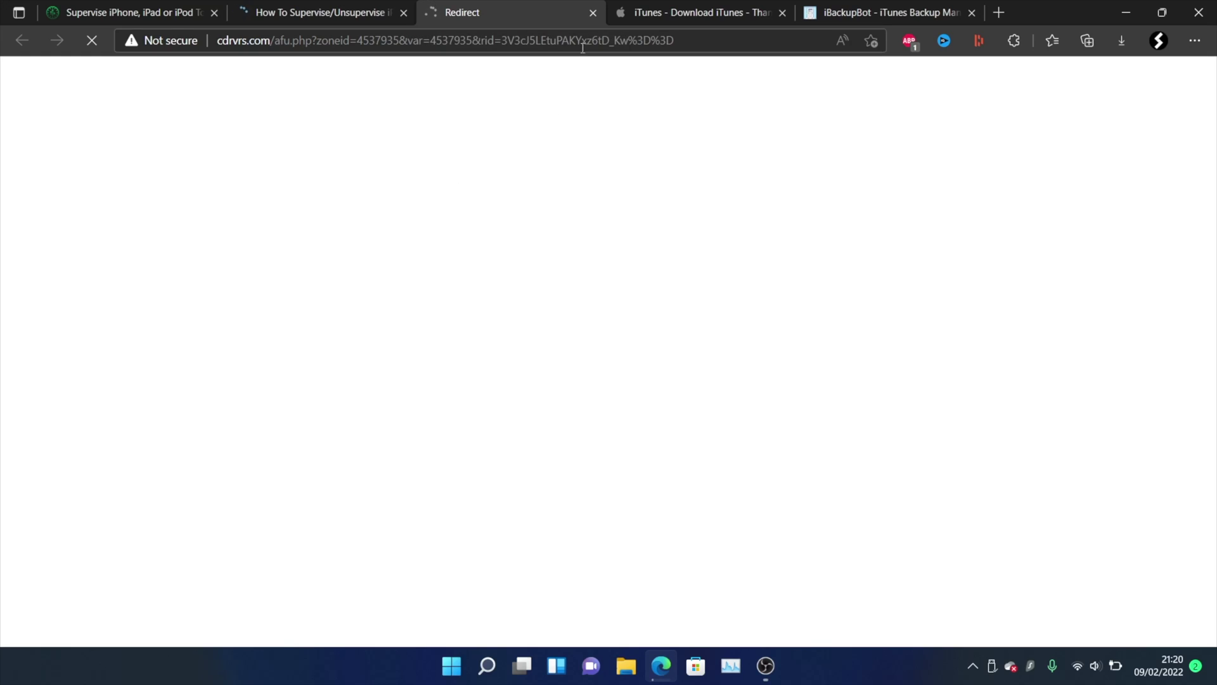
click(591, 13)
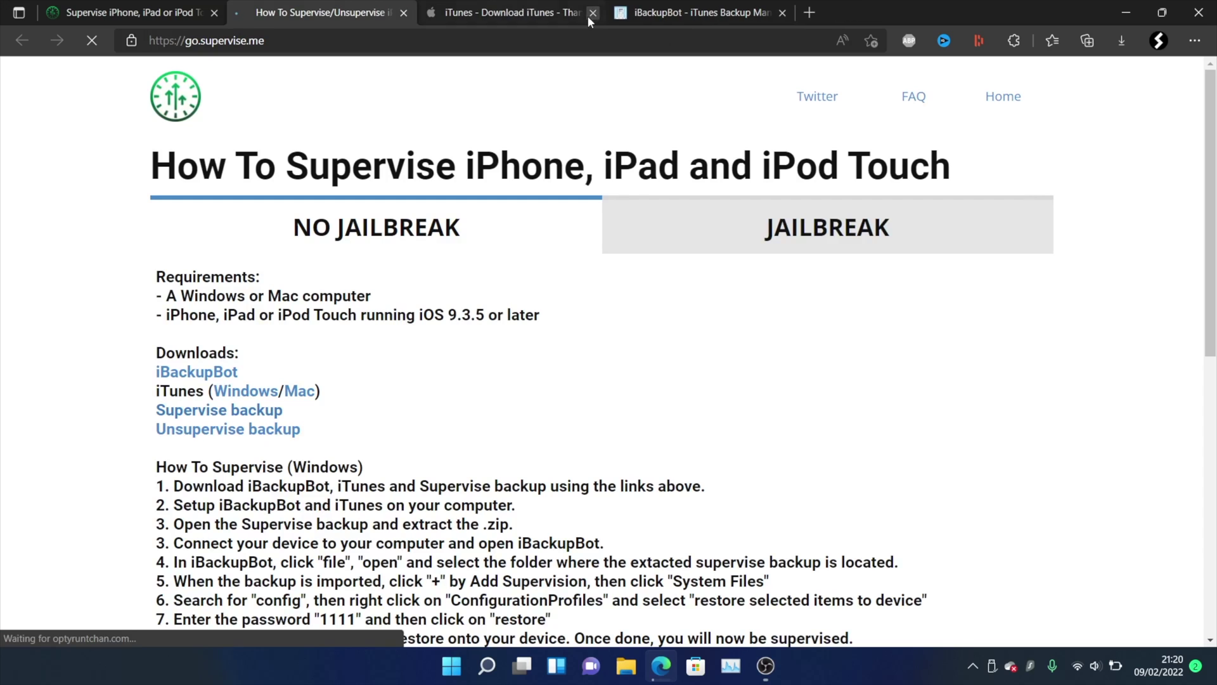
click(1122, 41)
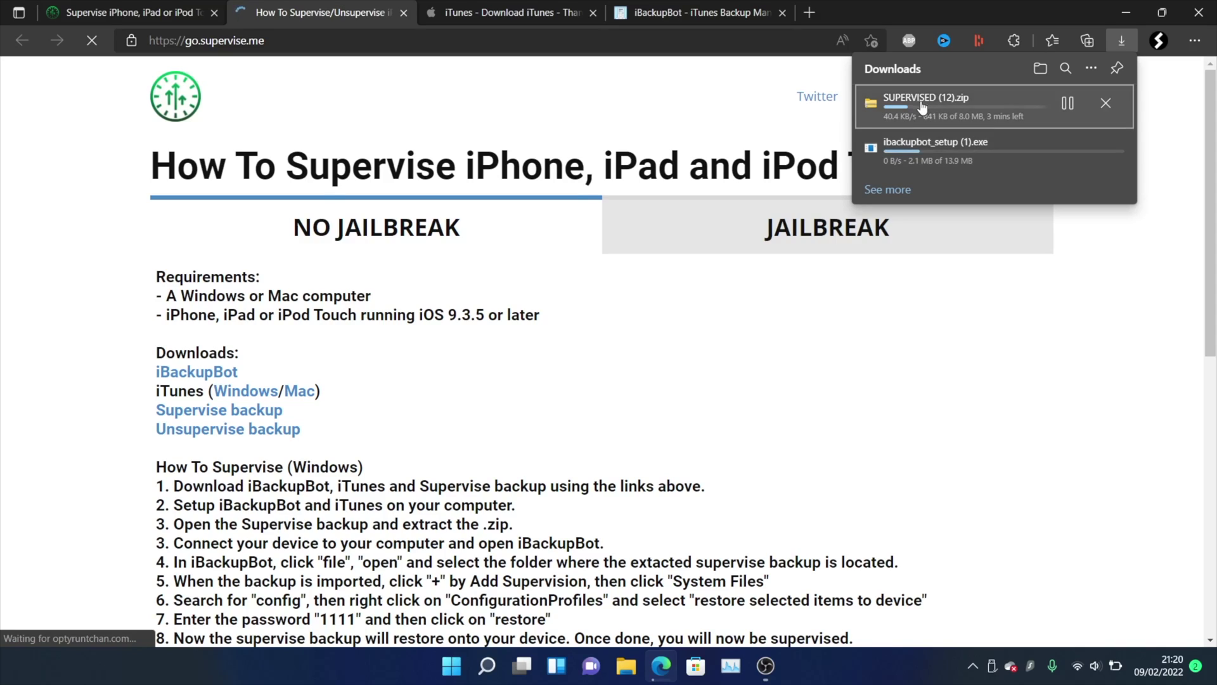
click(1109, 108)
click(1110, 107)
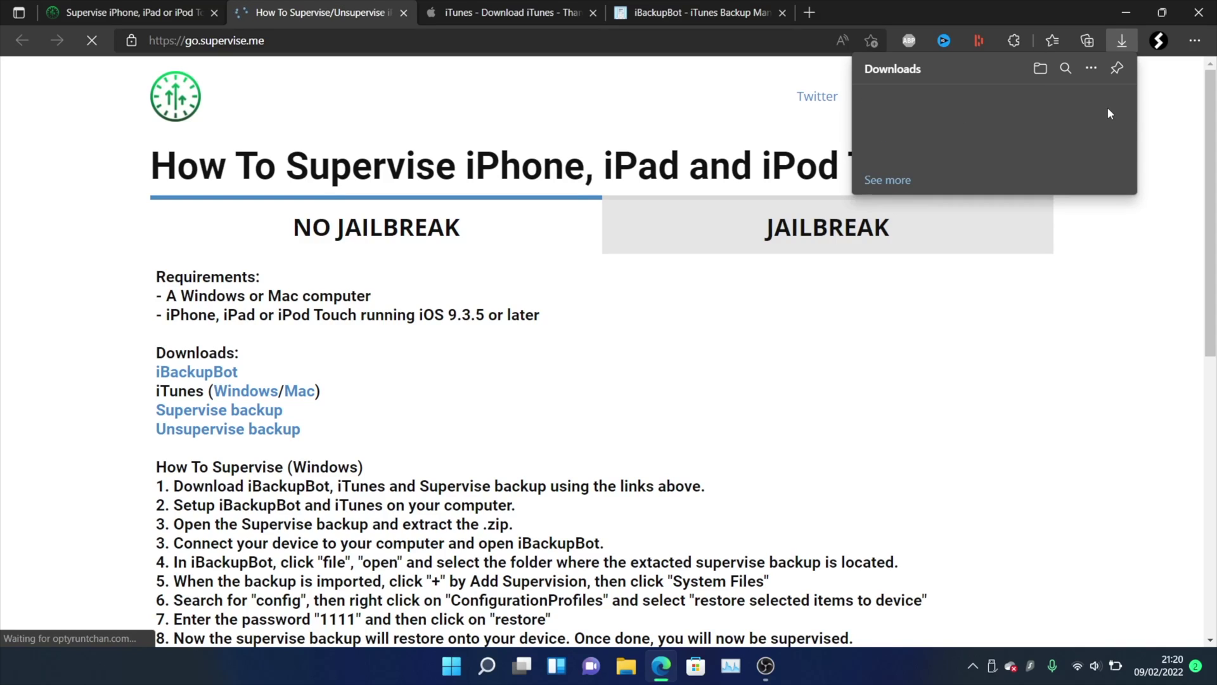
click(1122, 40)
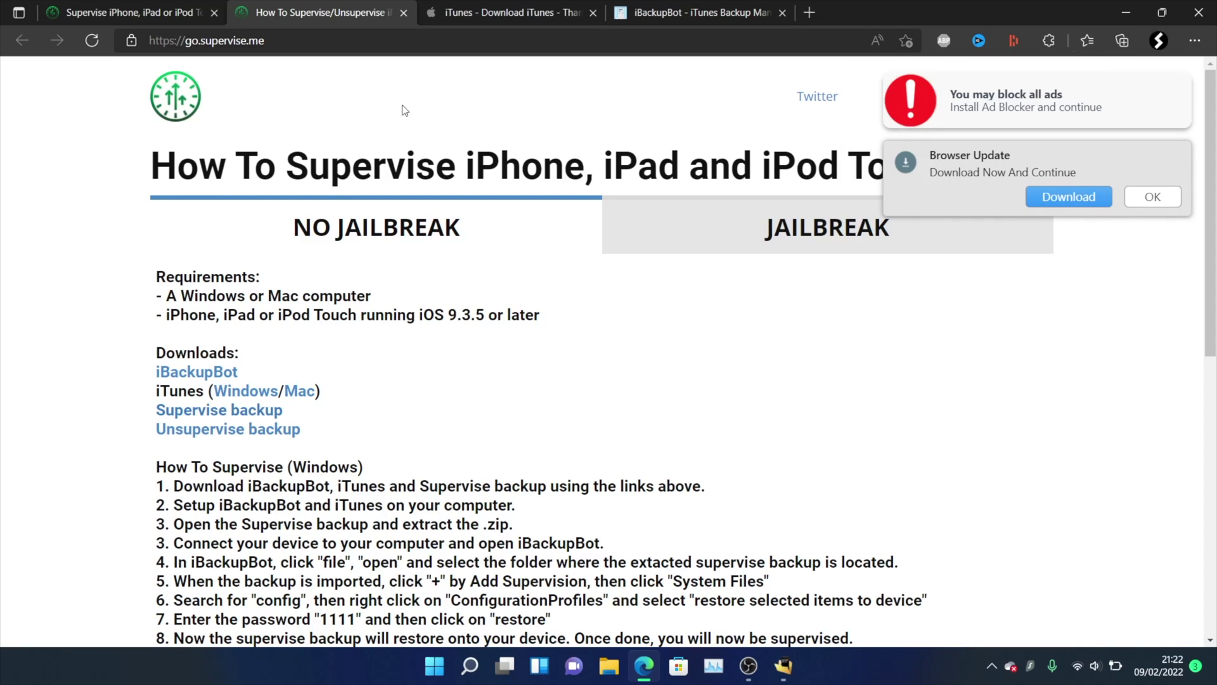
Extract all files from SUPERVISED (11).zip in Downloads to the suggested folder.
click(1126, 8)
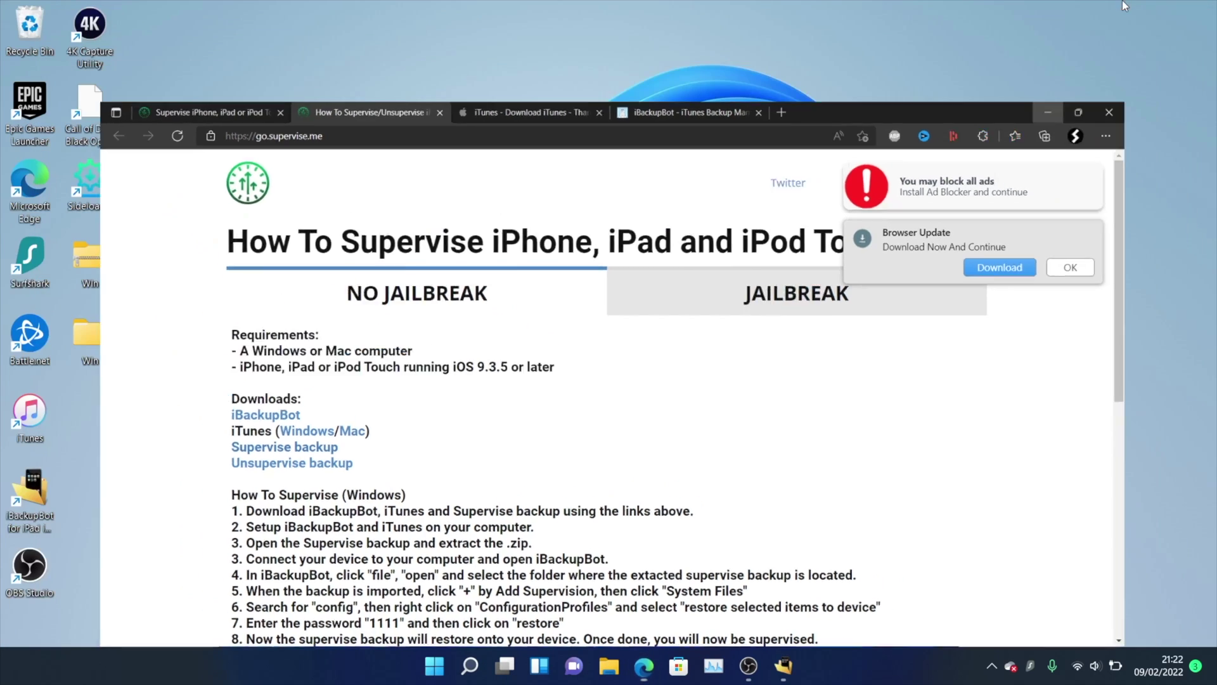
click(607, 666)
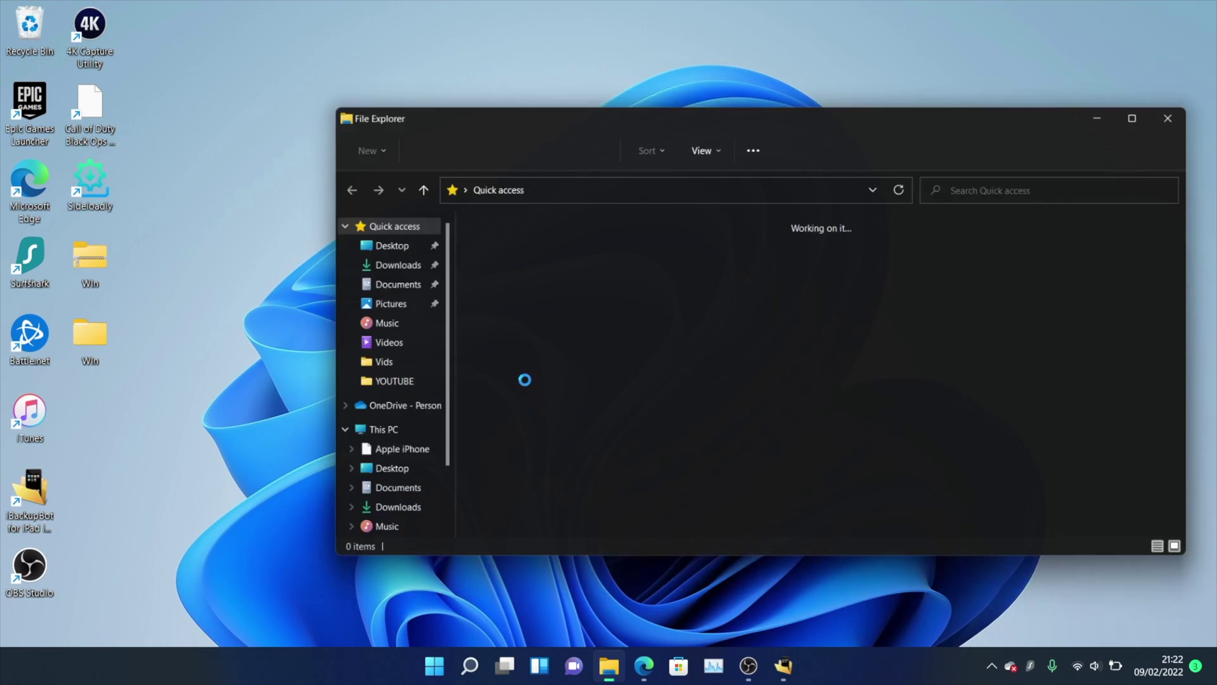
click(367, 266)
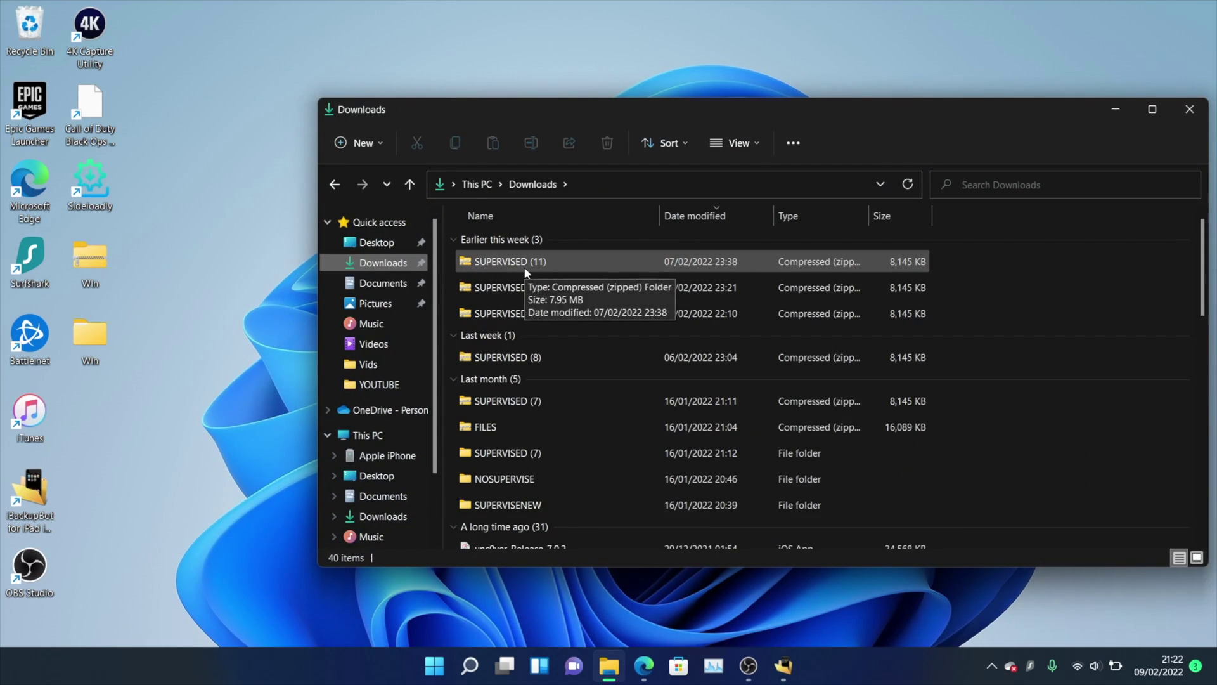
double_click(557, 260)
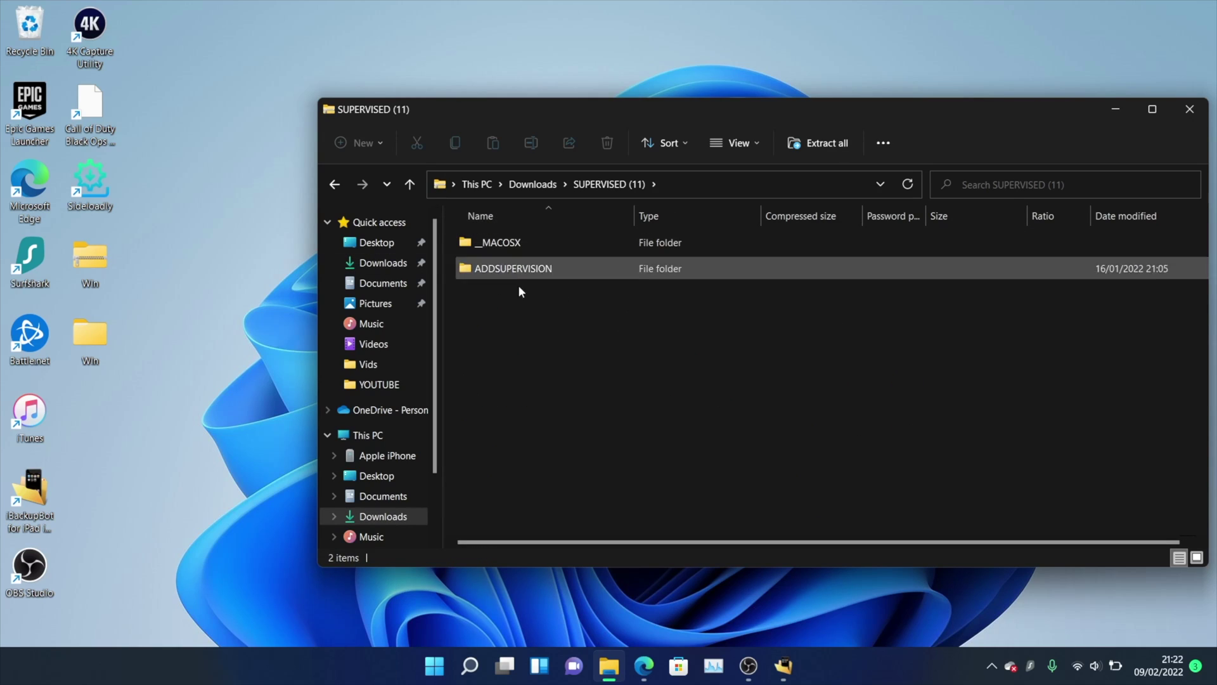
click(816, 141)
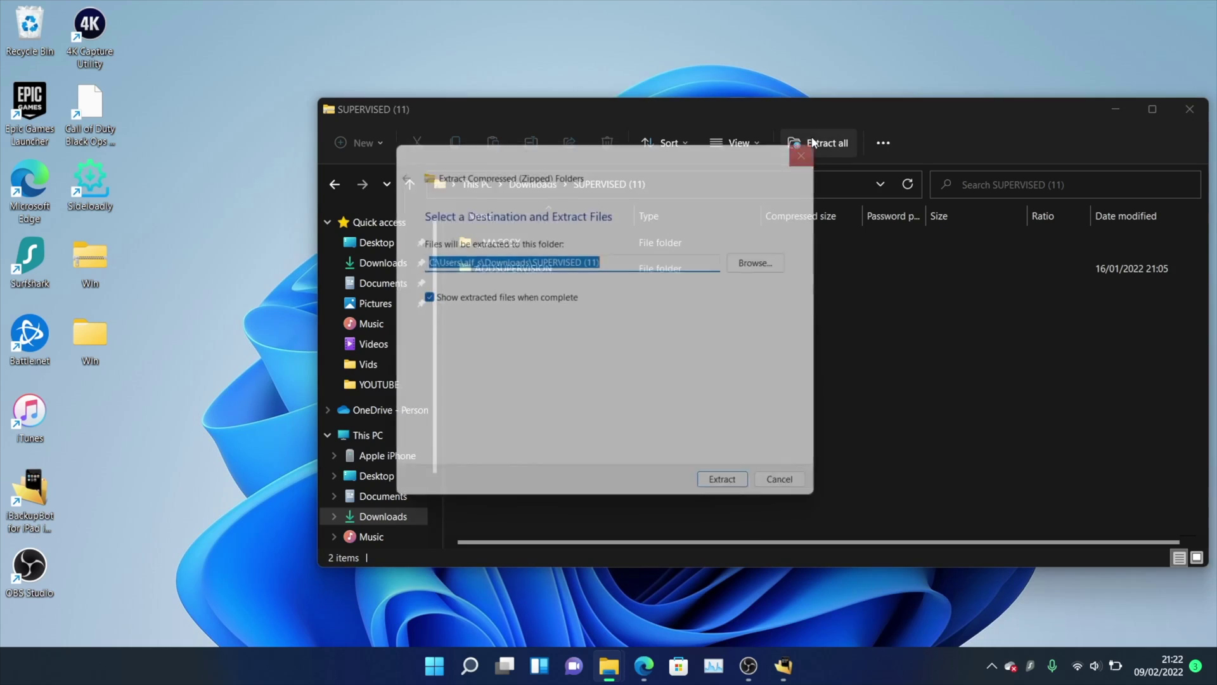
click(738, 497)
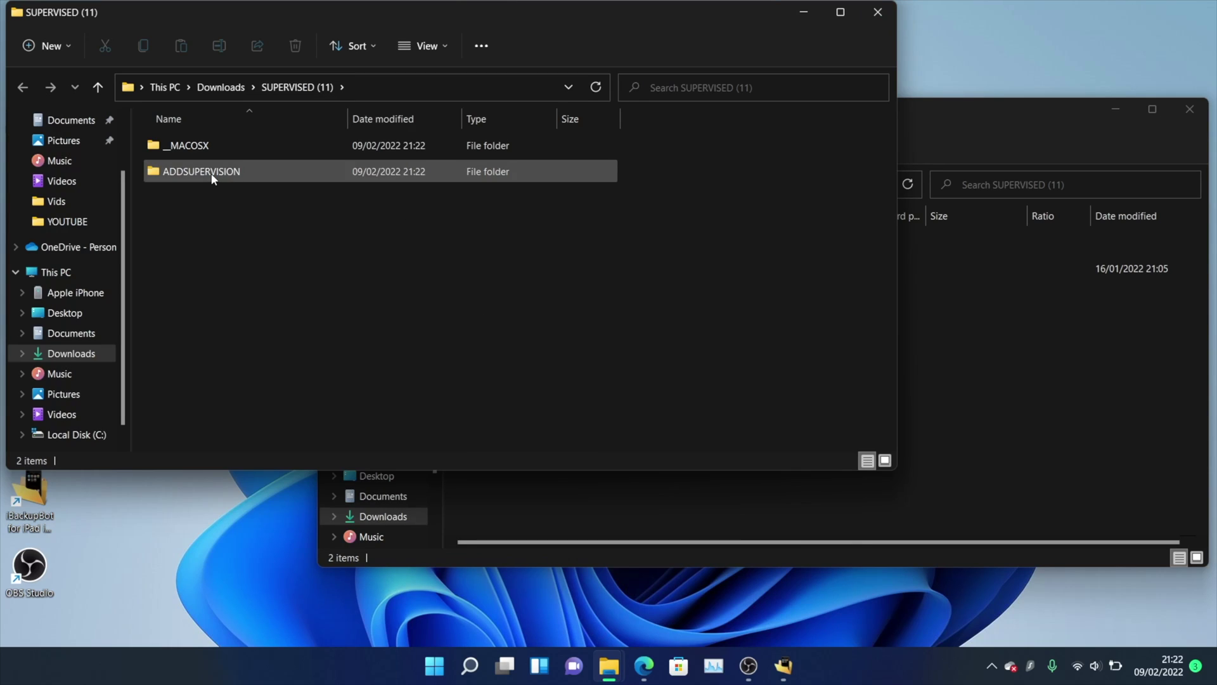
Check the extracted ADDSUPERVISION > SUPERVISE folder, then close the Explorer windows.
double_click(212, 172)
double_click(224, 153)
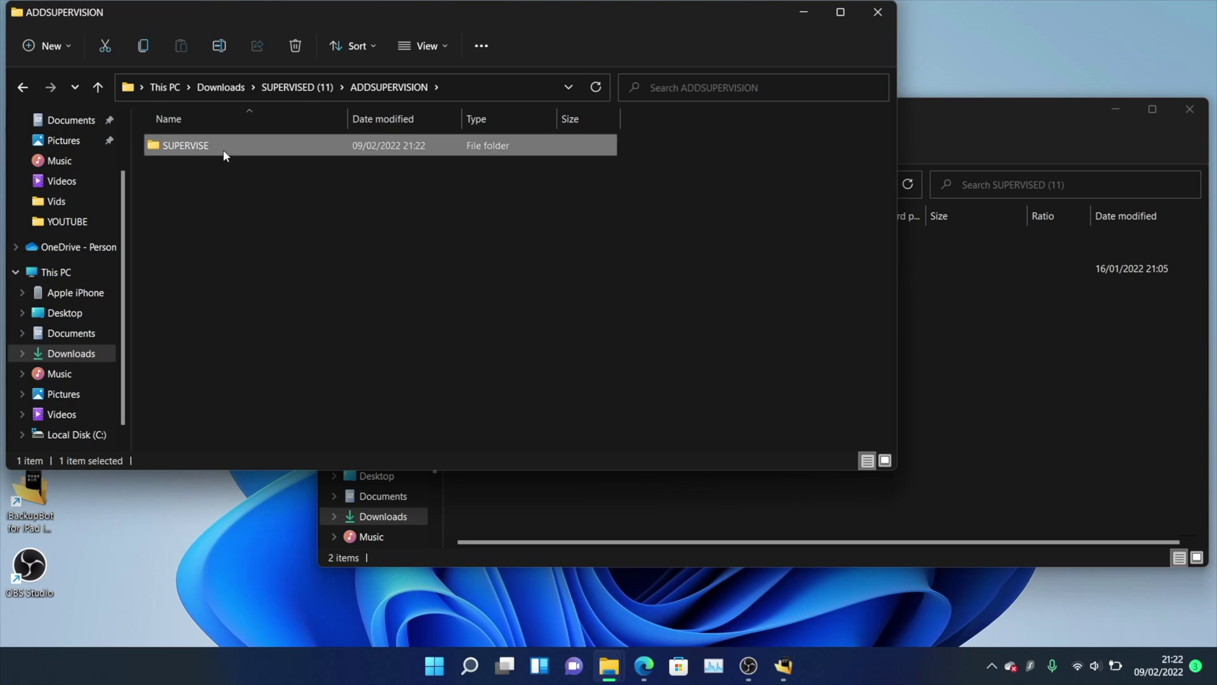
click(884, 20)
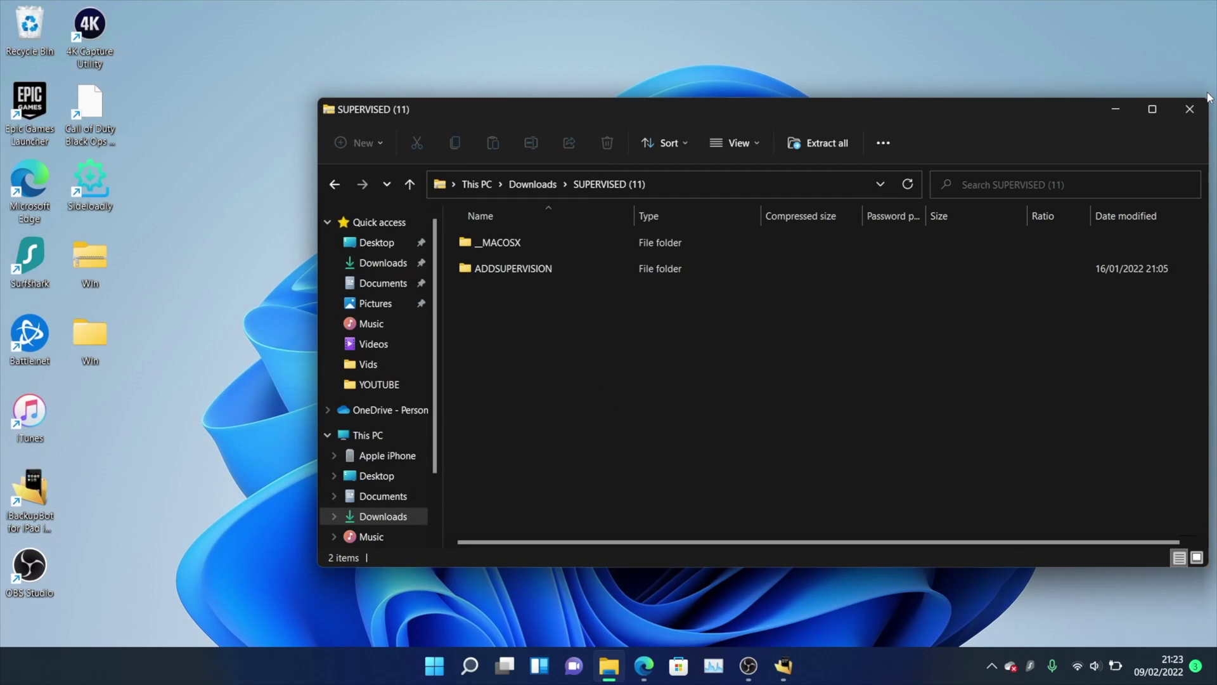
click(1191, 108)
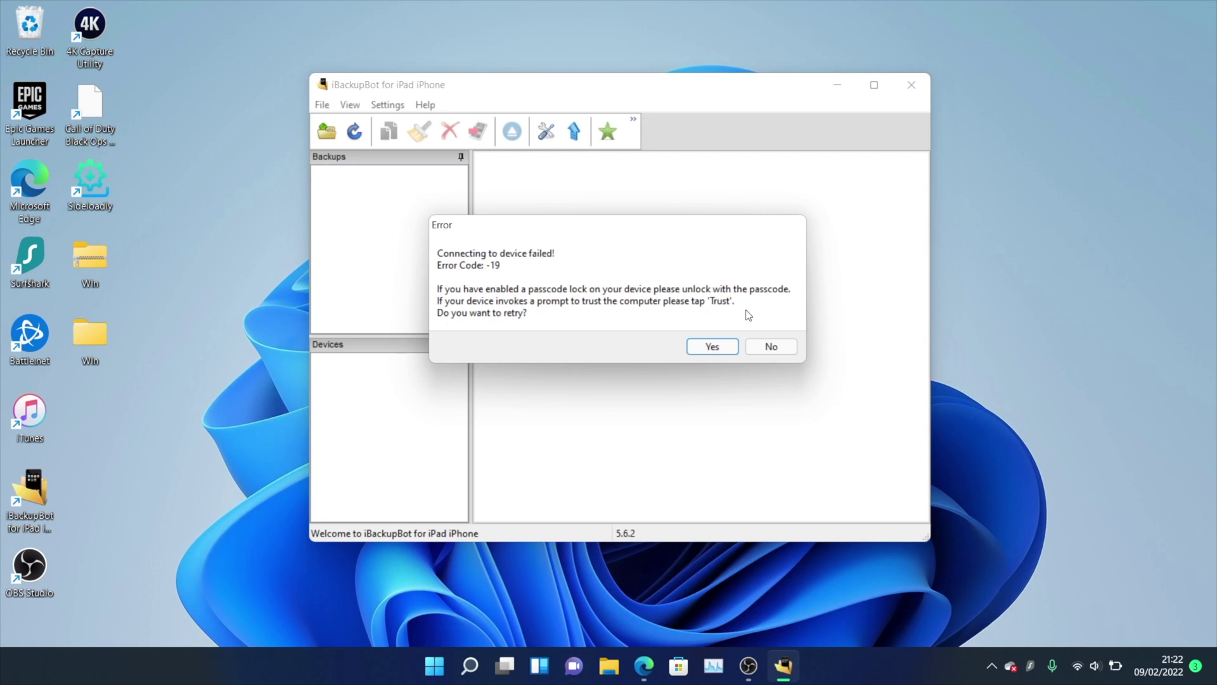
Retry the failed connection and select iPhone XR to show its iOS 15.1 device information.
click(705, 347)
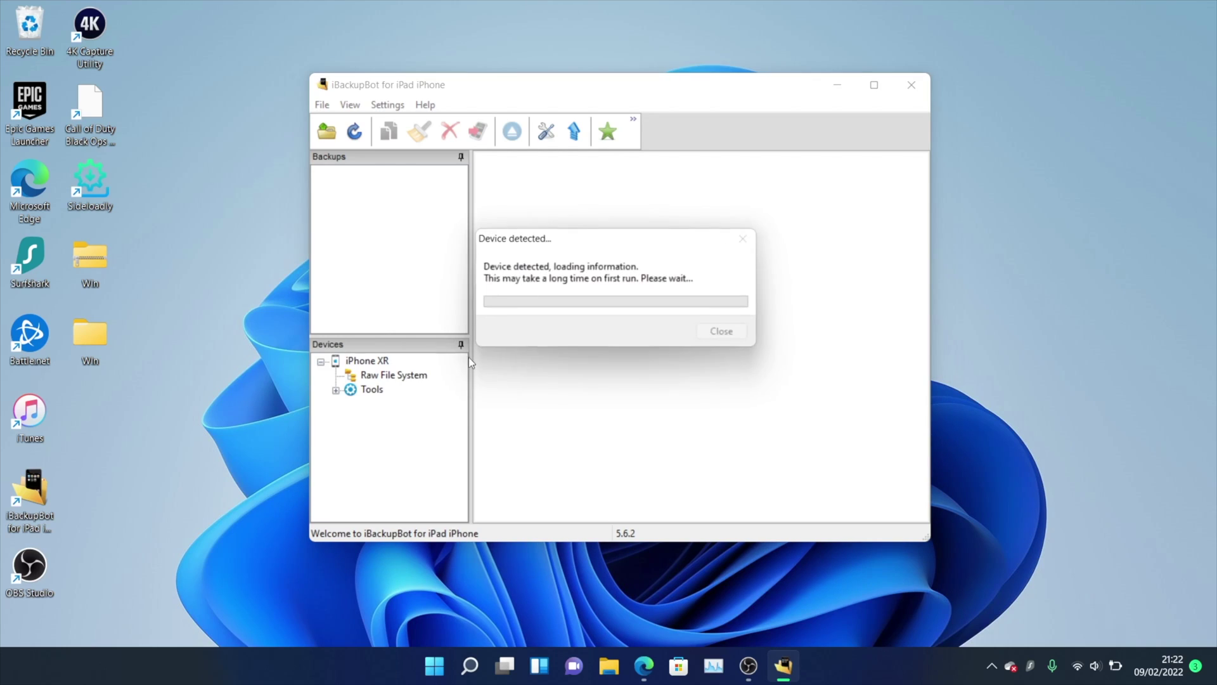
click(371, 361)
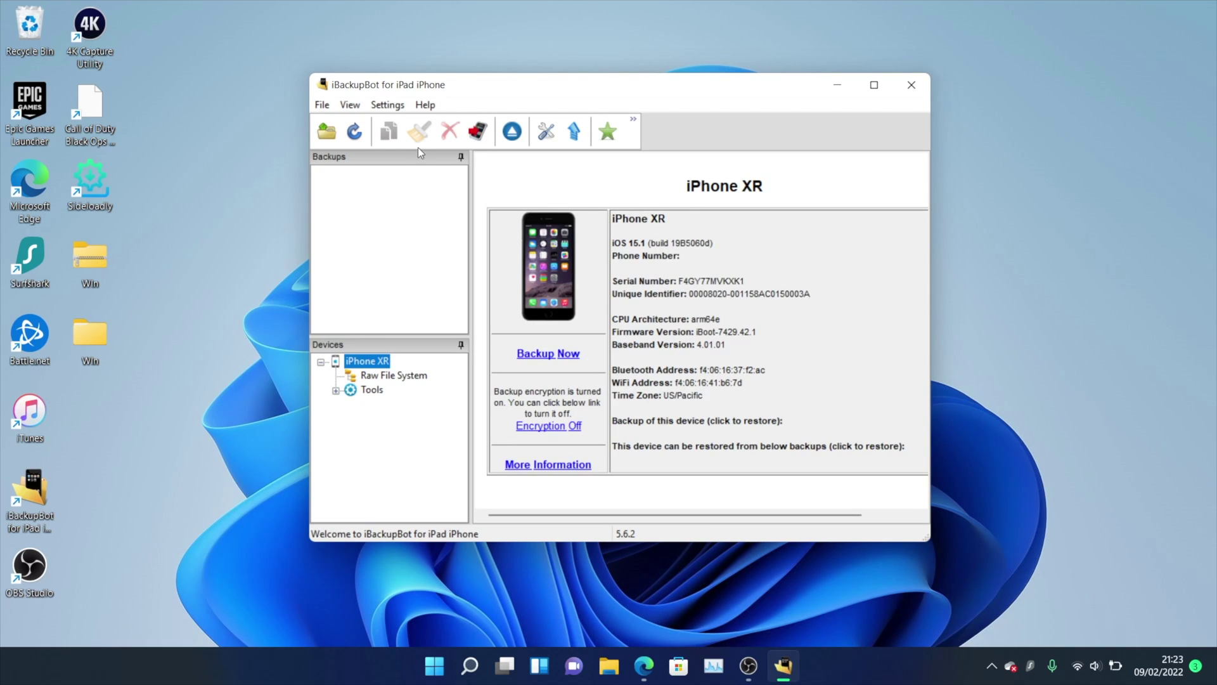
Load the backup folder Downloads > SUPERVISED (11) > ADDSUPERVISION > SUPERVISE into iBackupBot.
click(327, 132)
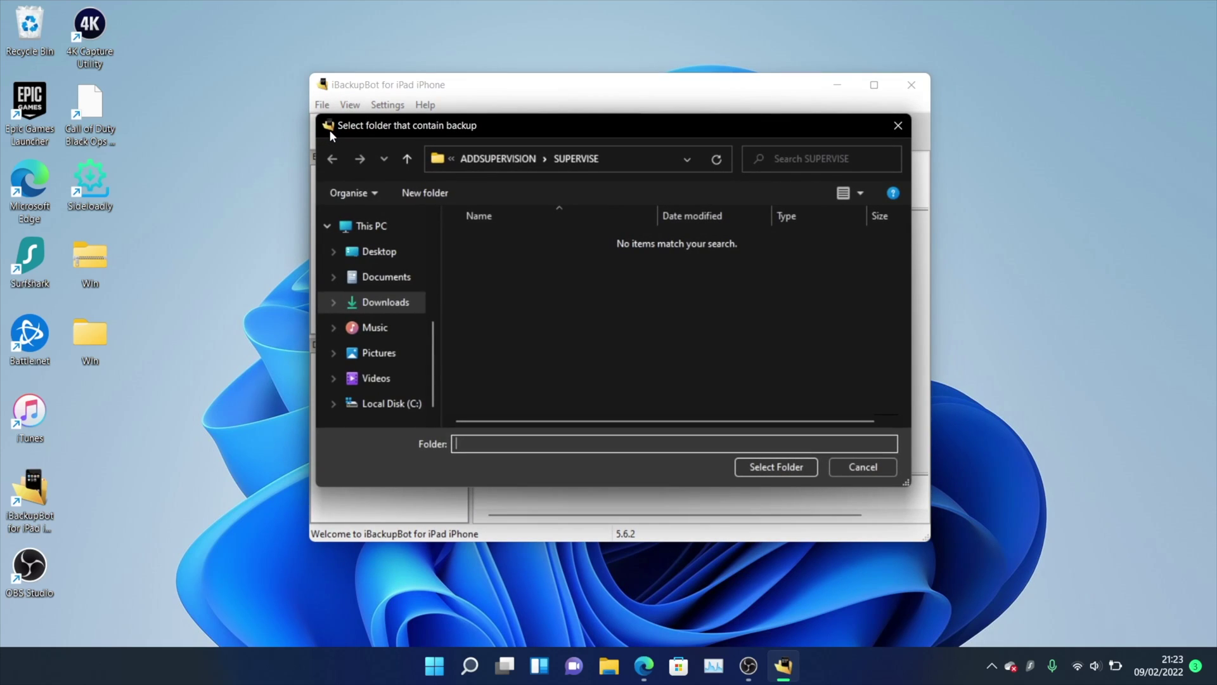
click(374, 301)
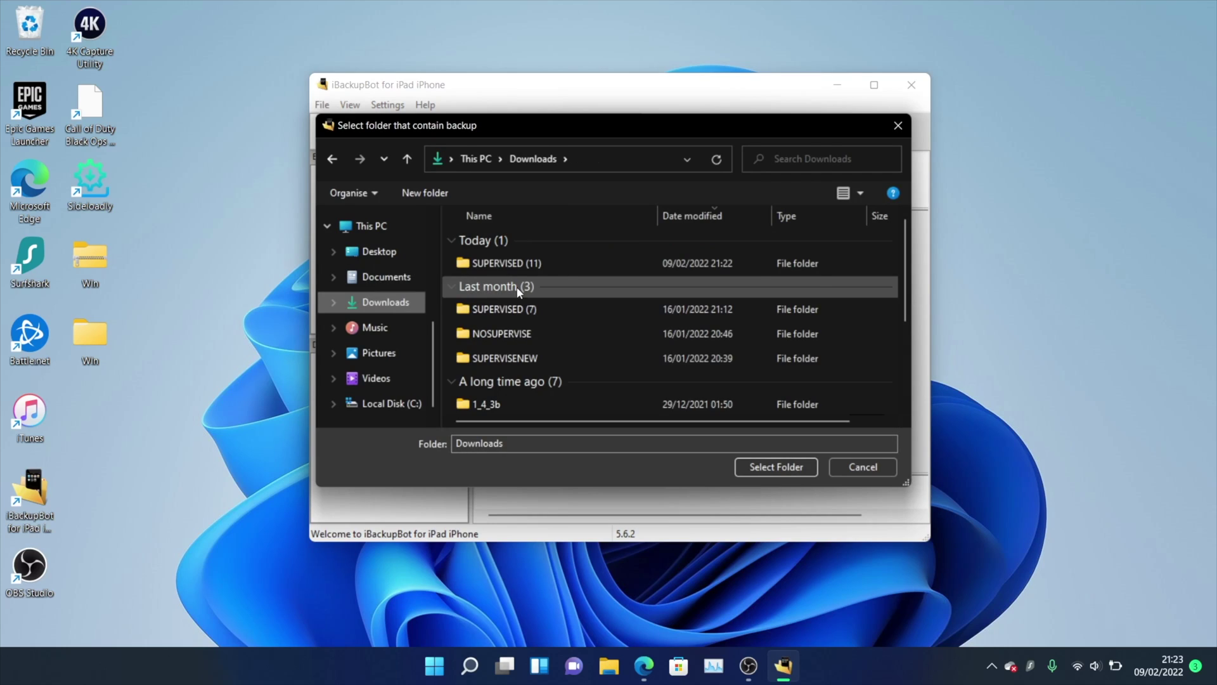
double_click(554, 264)
click(565, 265)
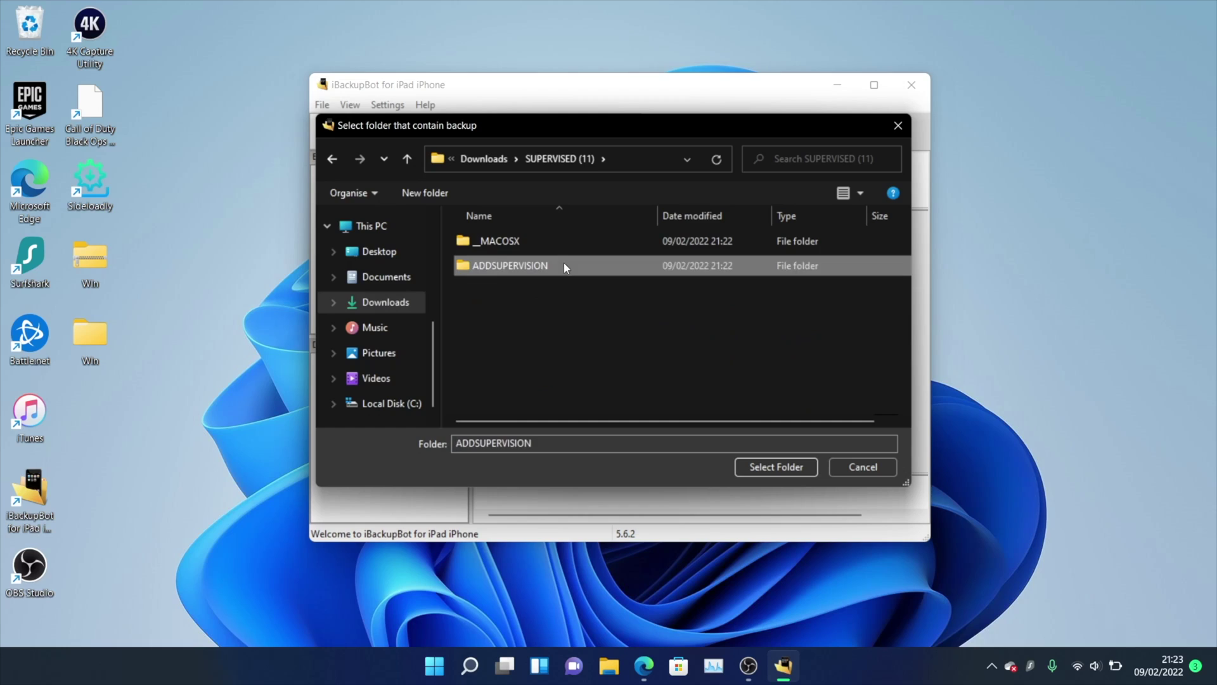
double_click(564, 265)
click(532, 243)
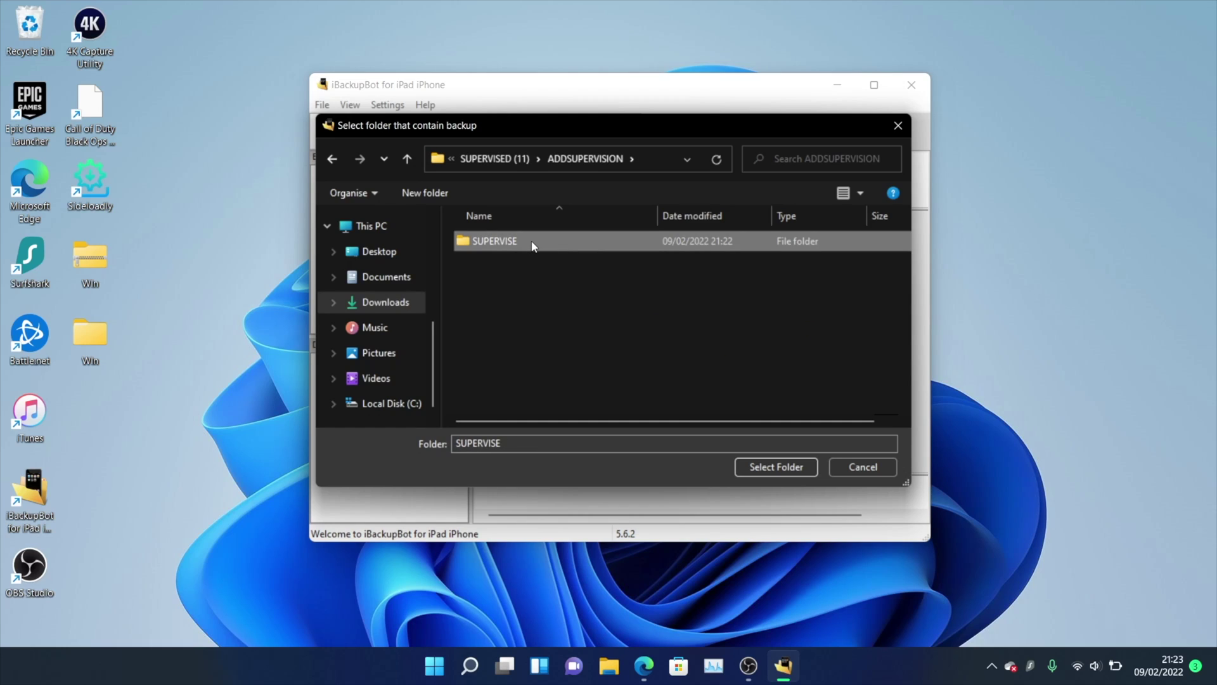
double_click(532, 244)
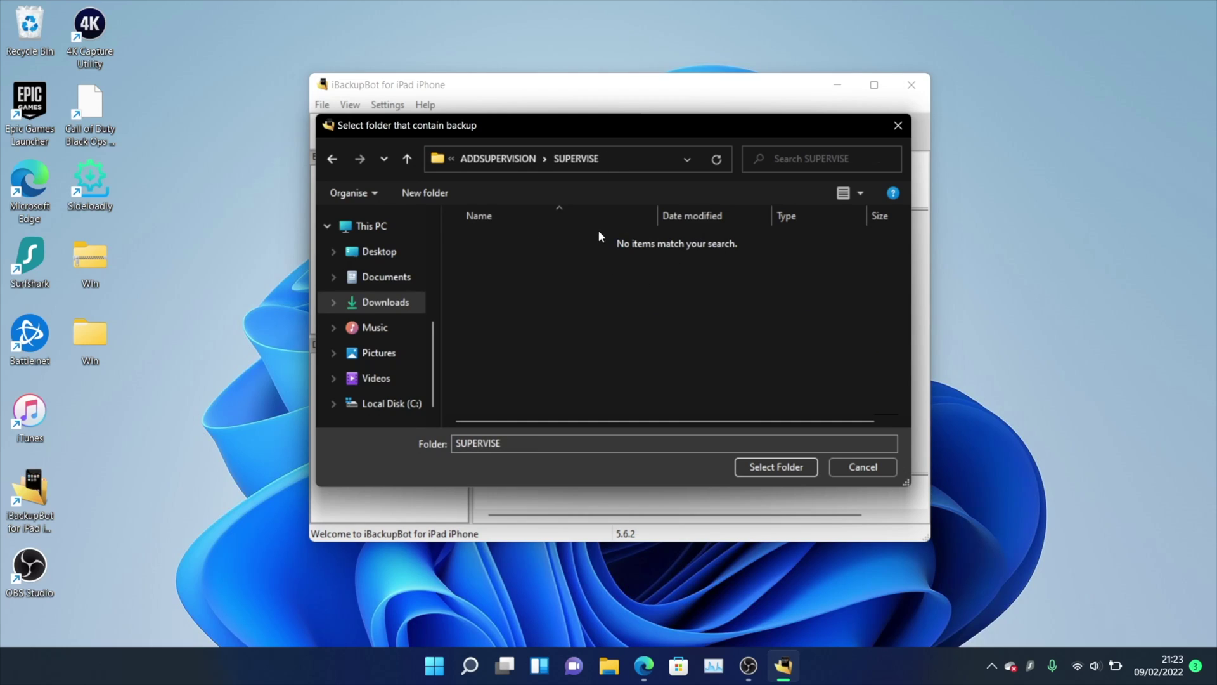
click(752, 465)
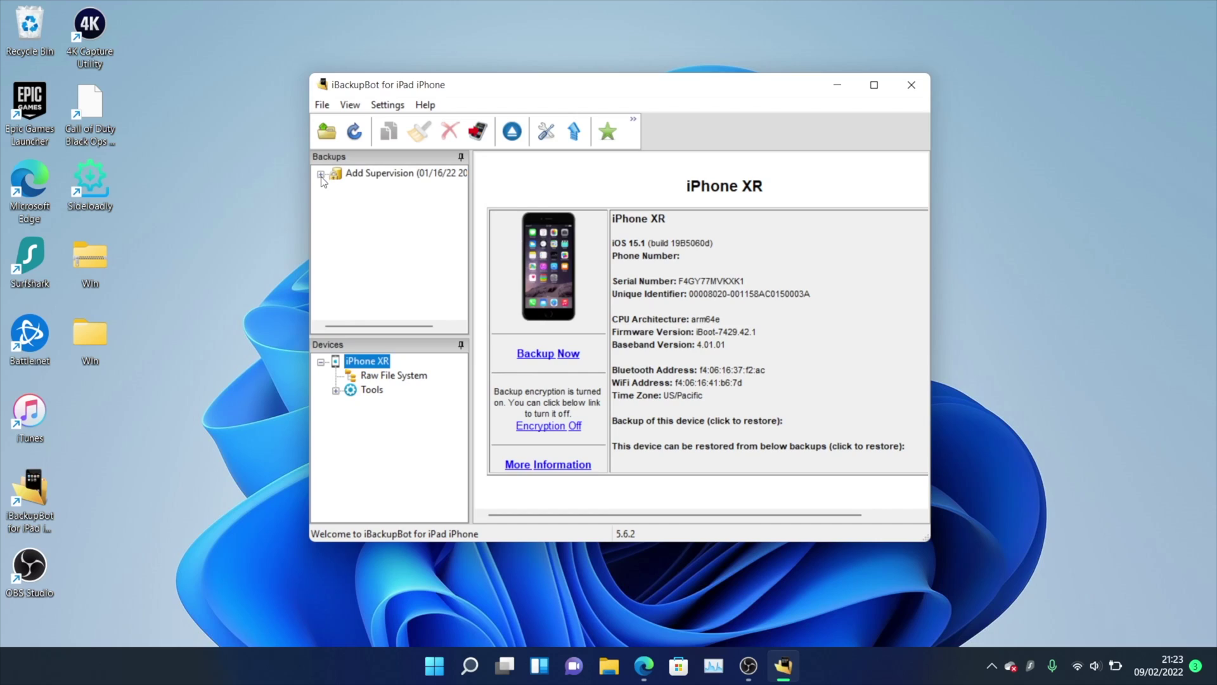
Expand the Add Supervision backup and list its 31 System Files.
click(322, 177)
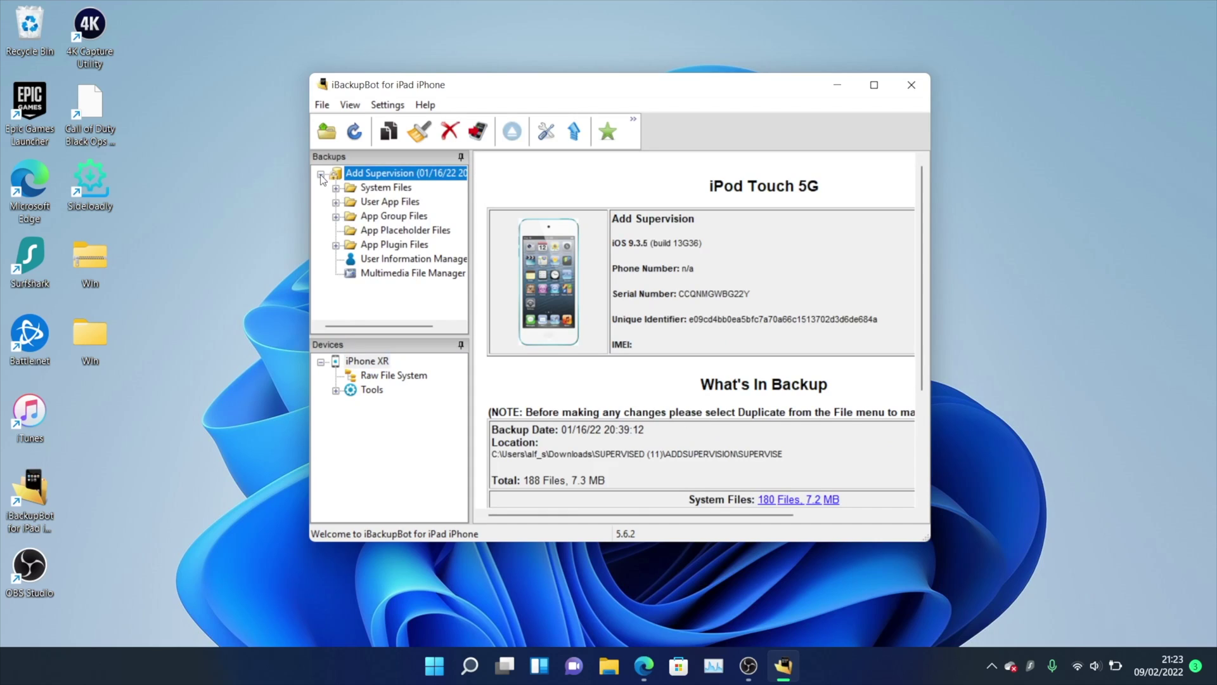
click(374, 190)
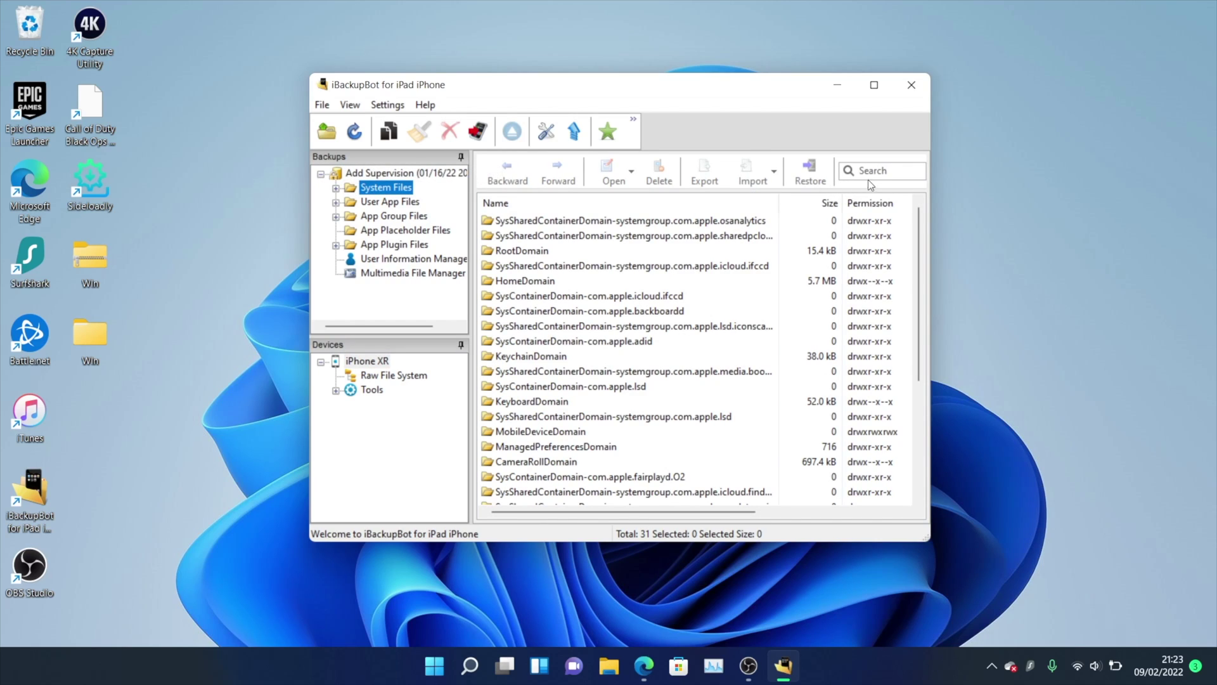
click(873, 172)
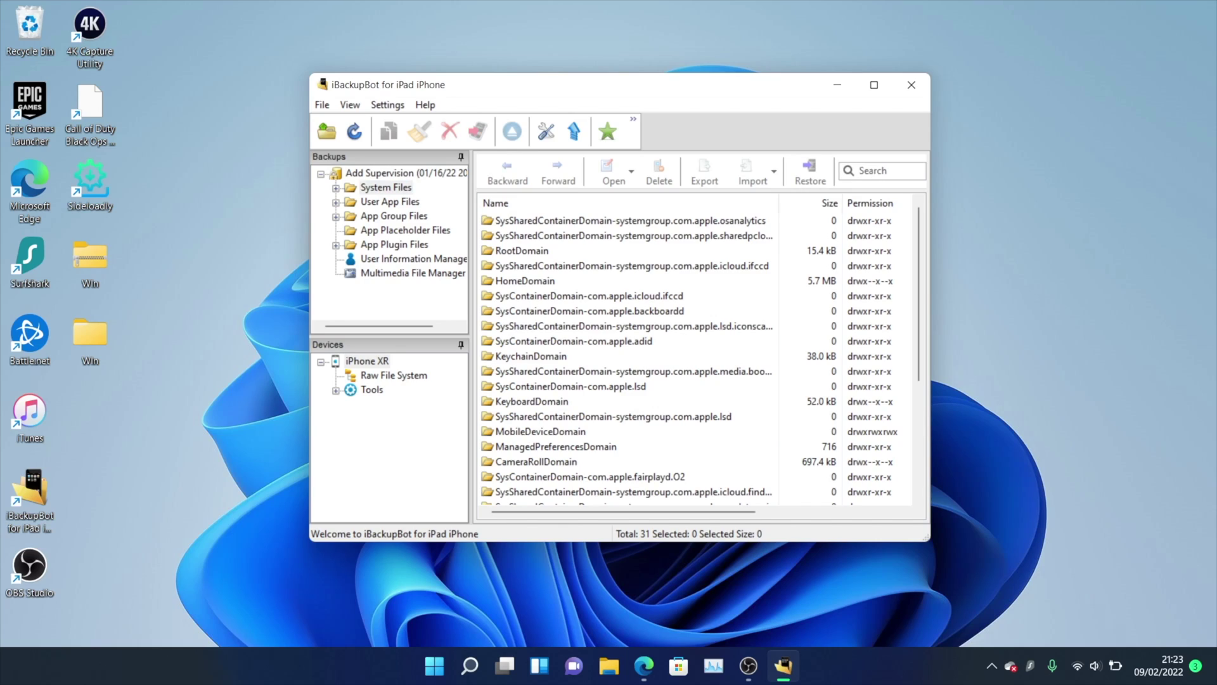
Filter the system files by 'config' and restore ConfigurationProfiles to the device.
text(config)
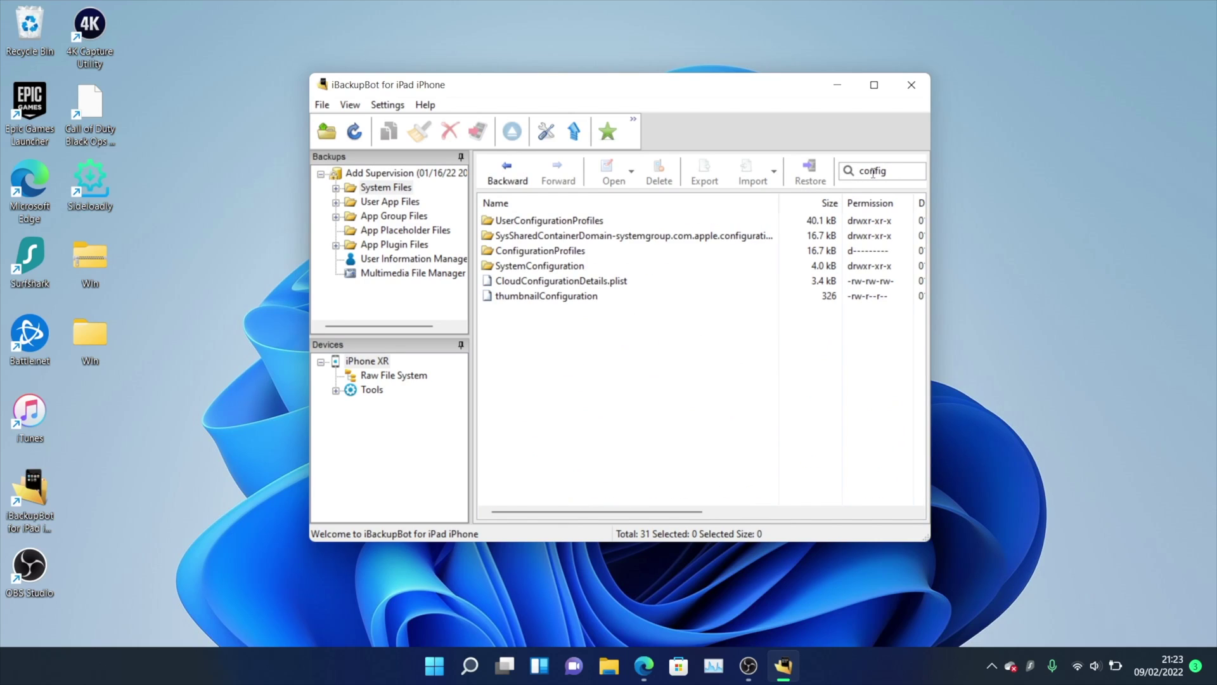
click(603, 252)
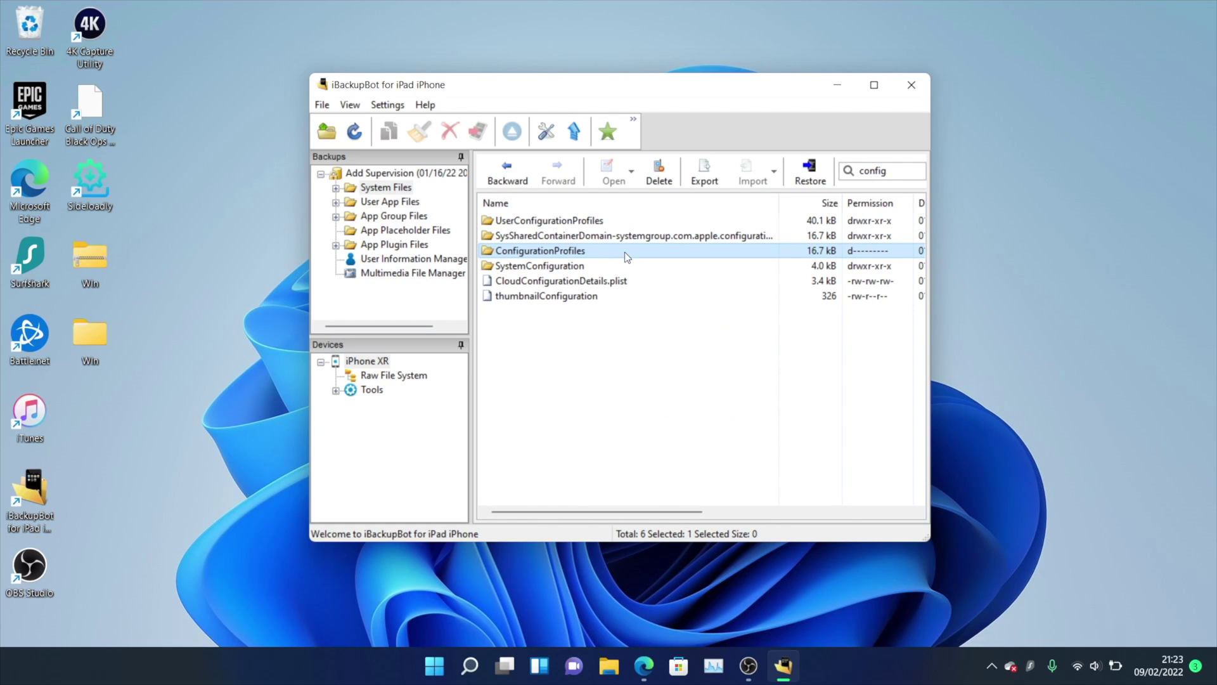
right_click(626, 253)
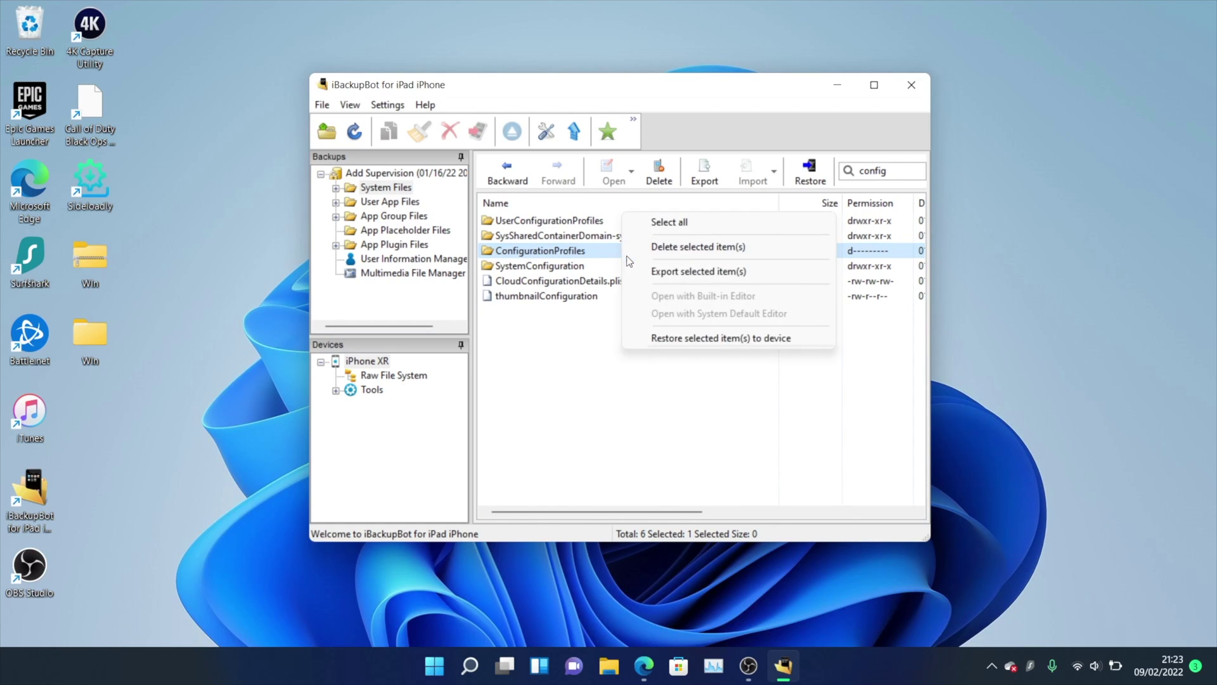
click(709, 339)
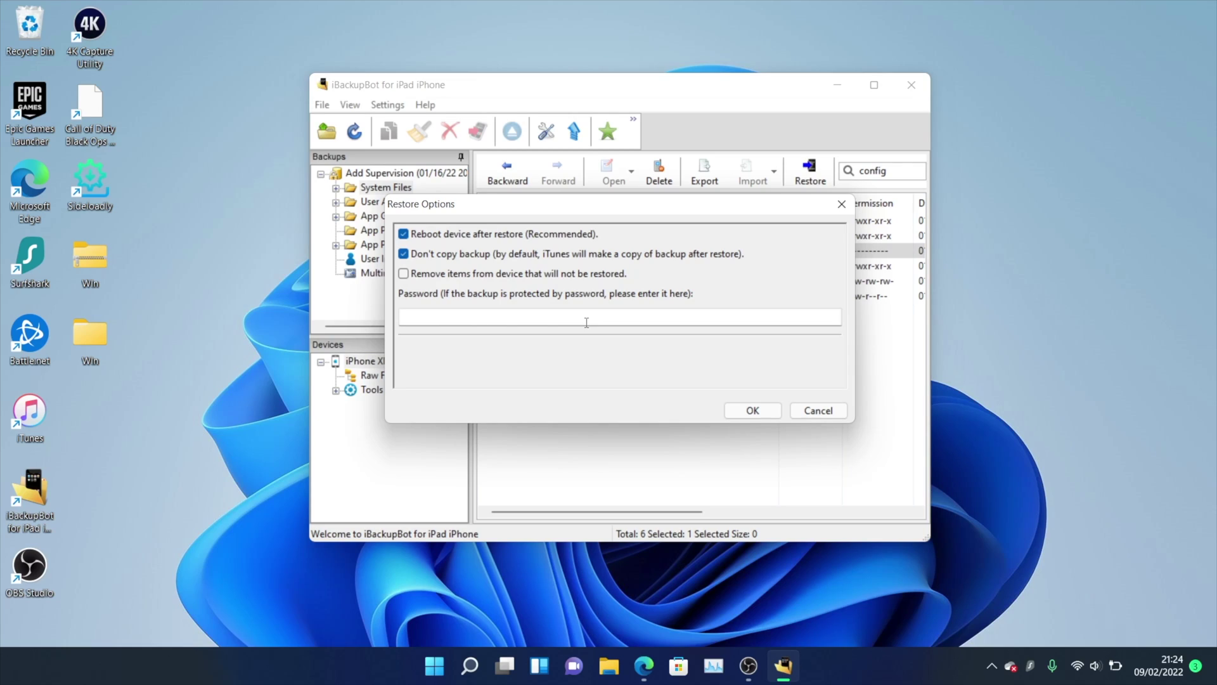
Enter the backup password to restore, then dismiss the restore-completed and tree-data warning messages.
click(442, 312)
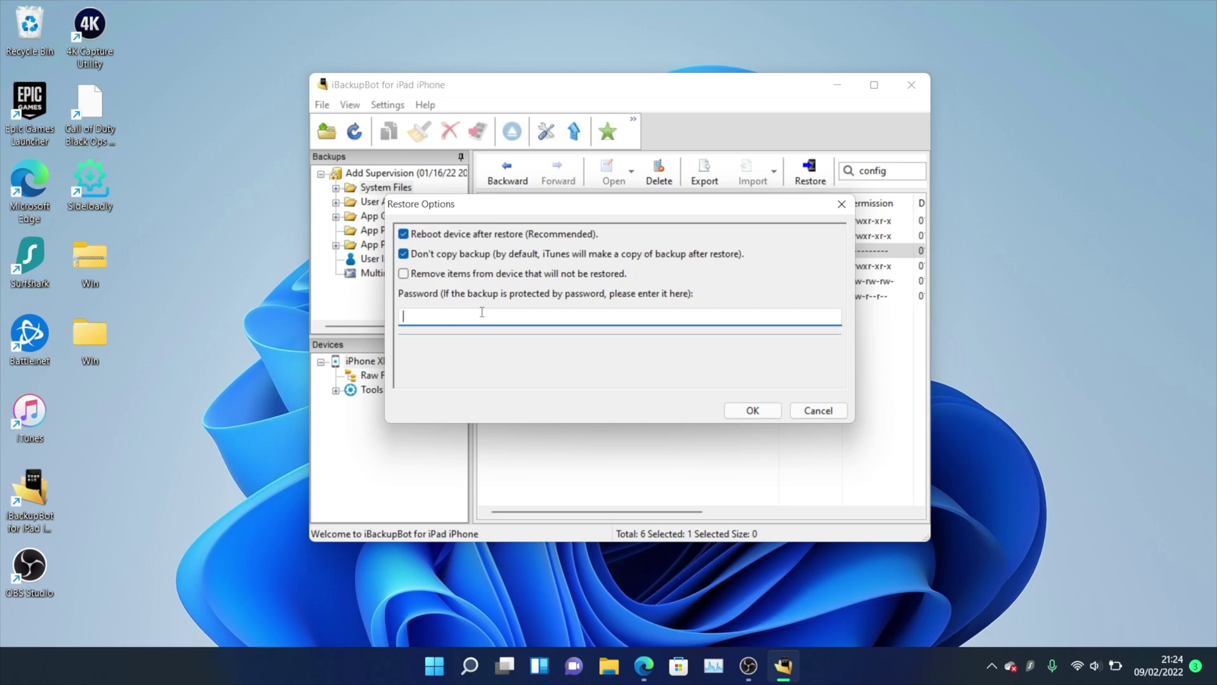
text(1234)
click(759, 416)
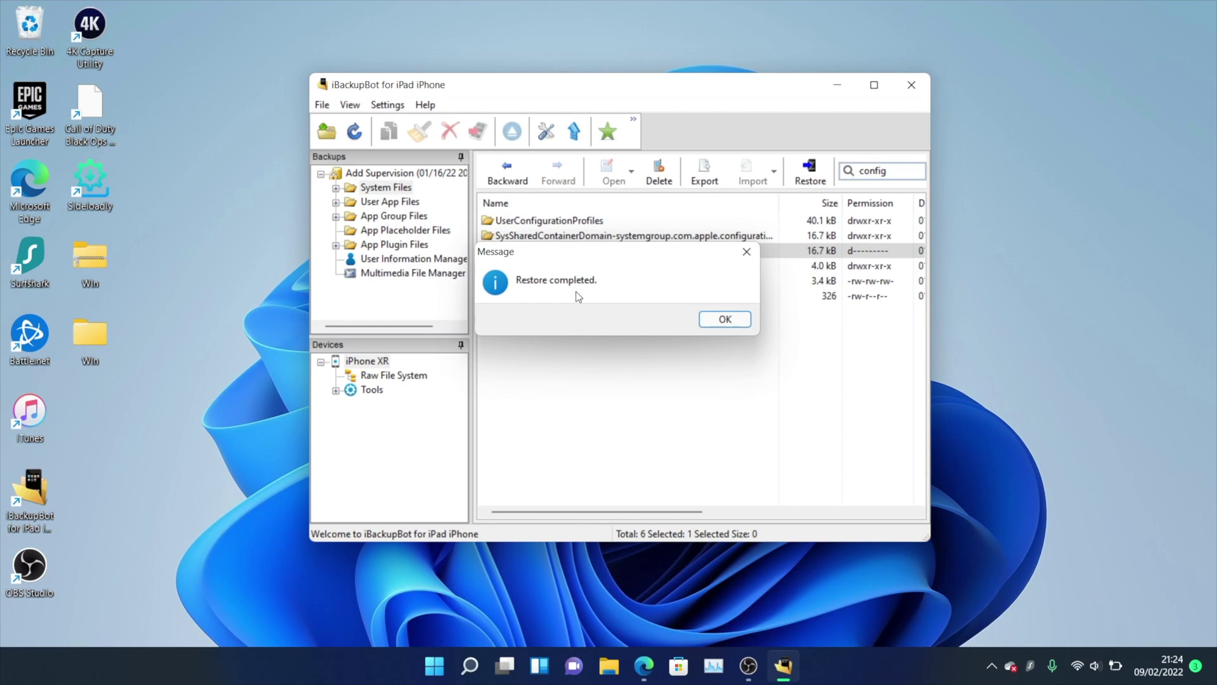
click(693, 322)
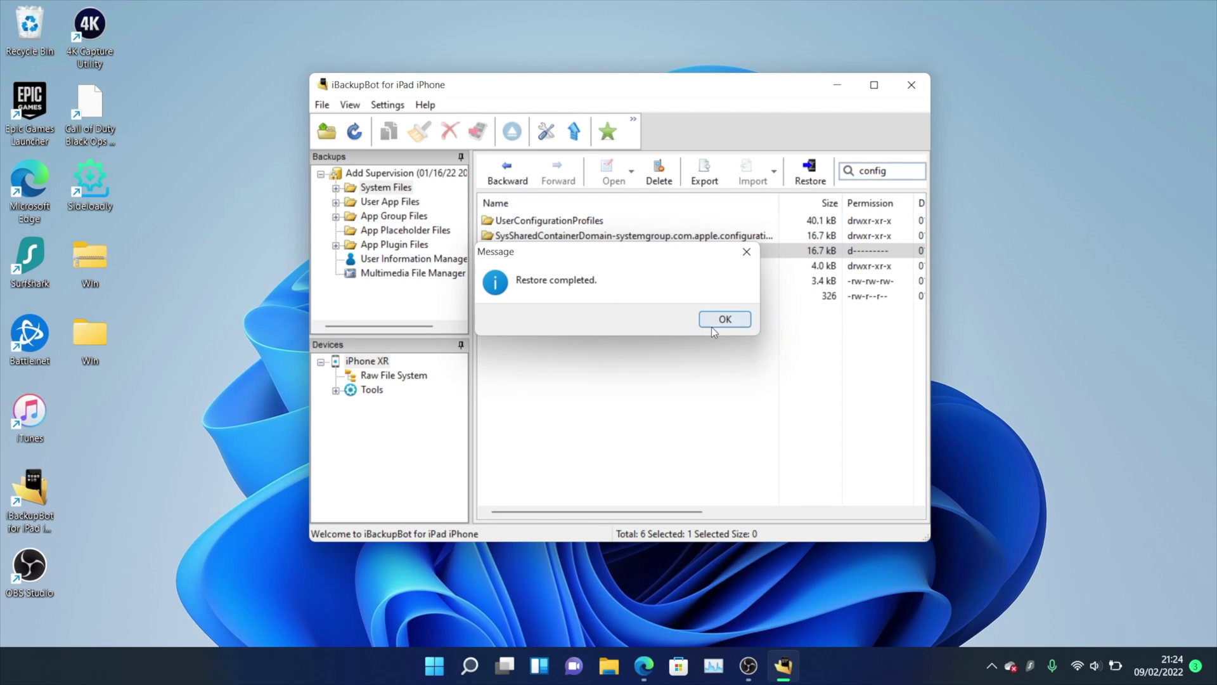
click(721, 318)
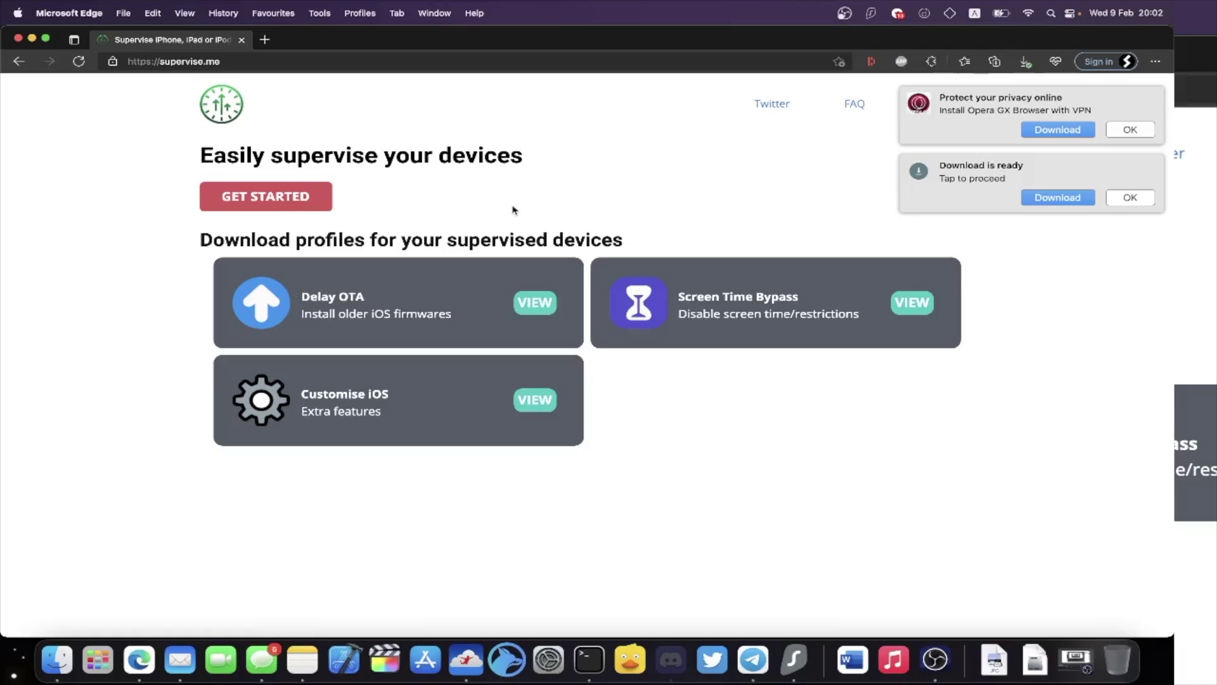
Open the supervise.me How To Supervise guide in Edge.
click(233, 197)
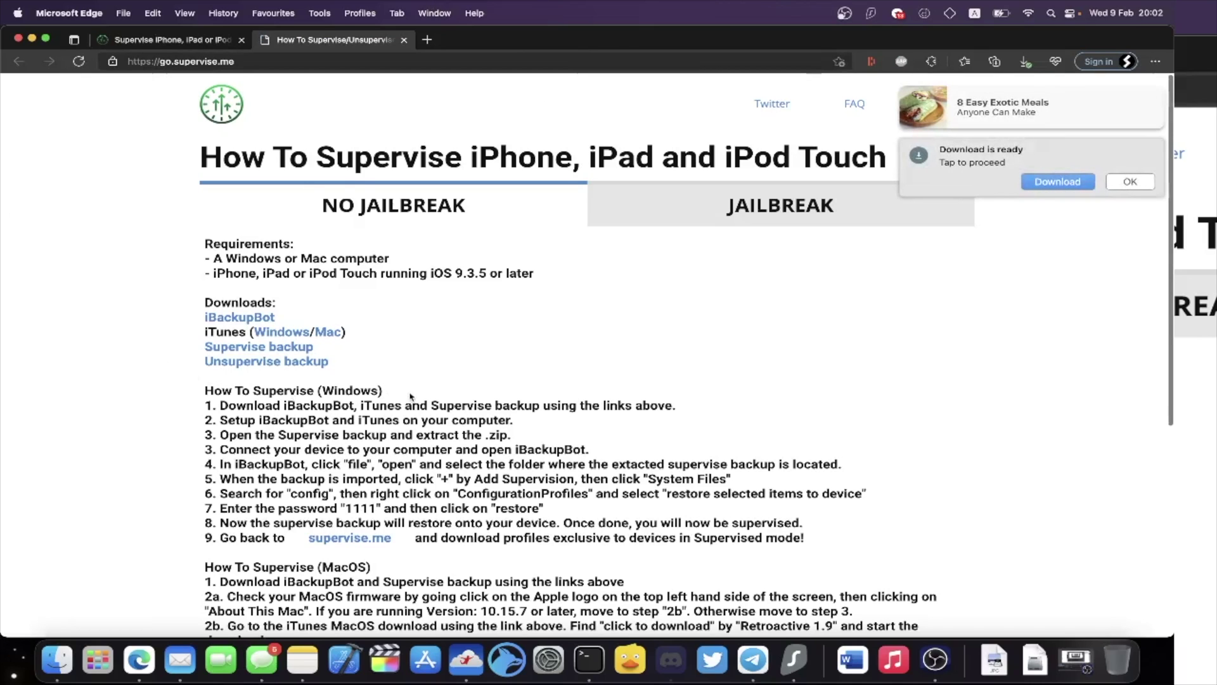
click(161, 63)
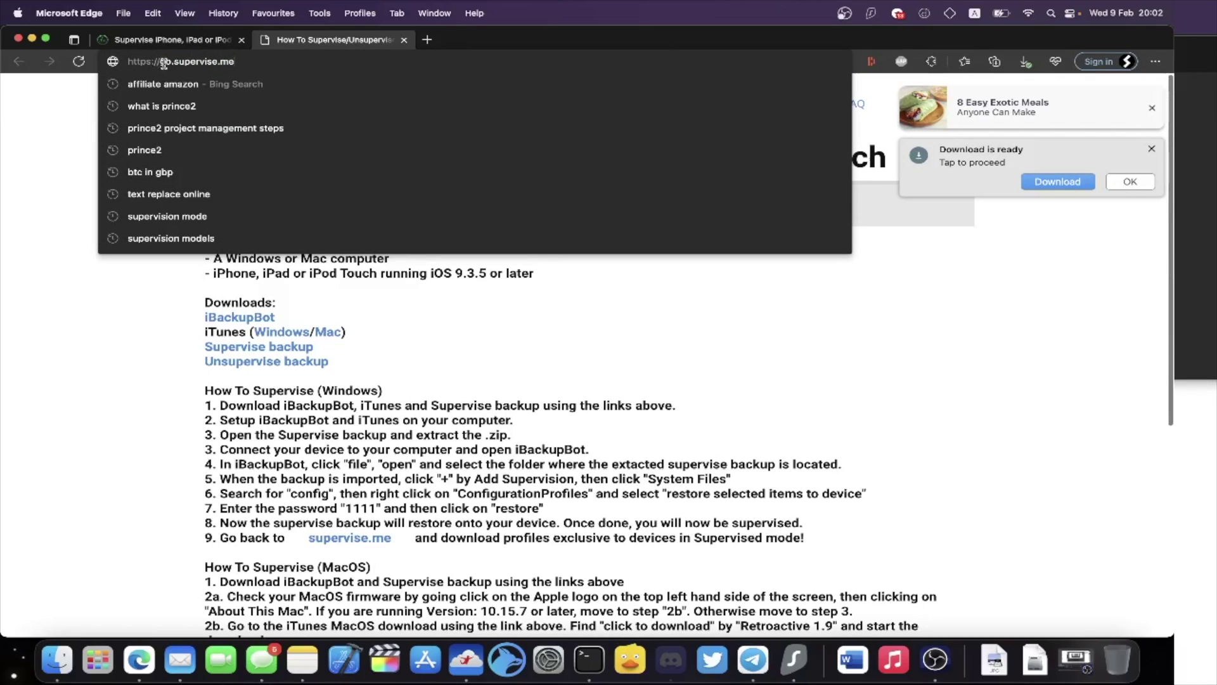
click(3, 203)
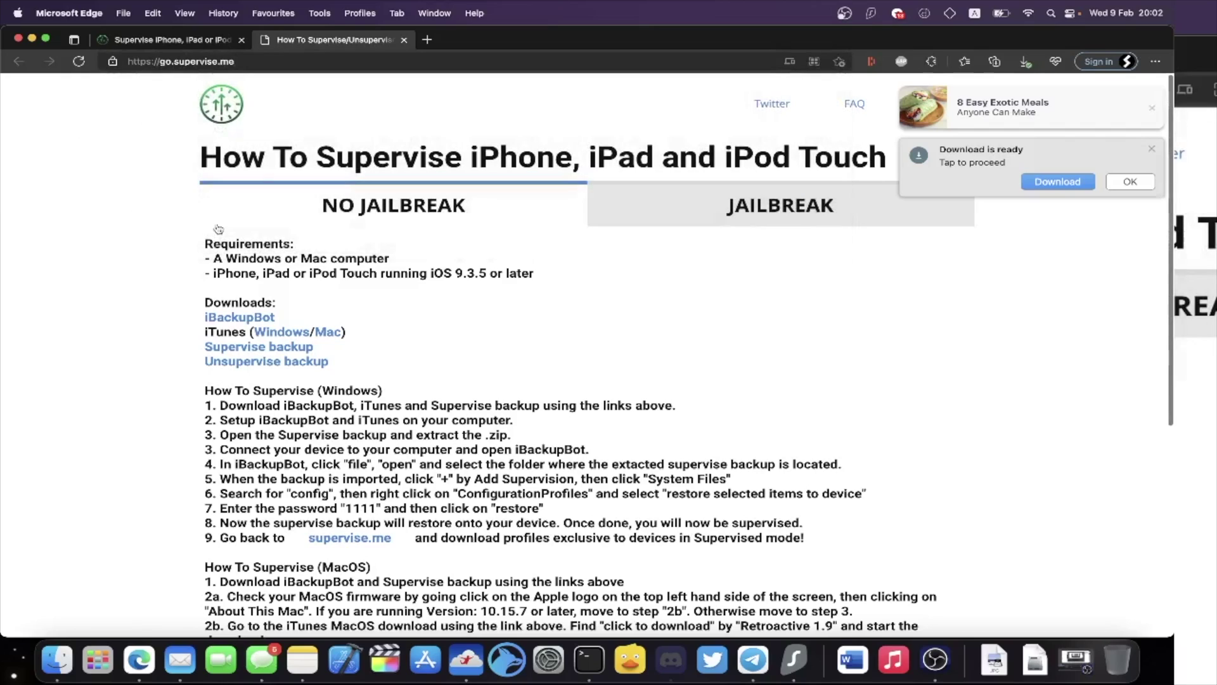
right_click(237, 319)
click(479, 94)
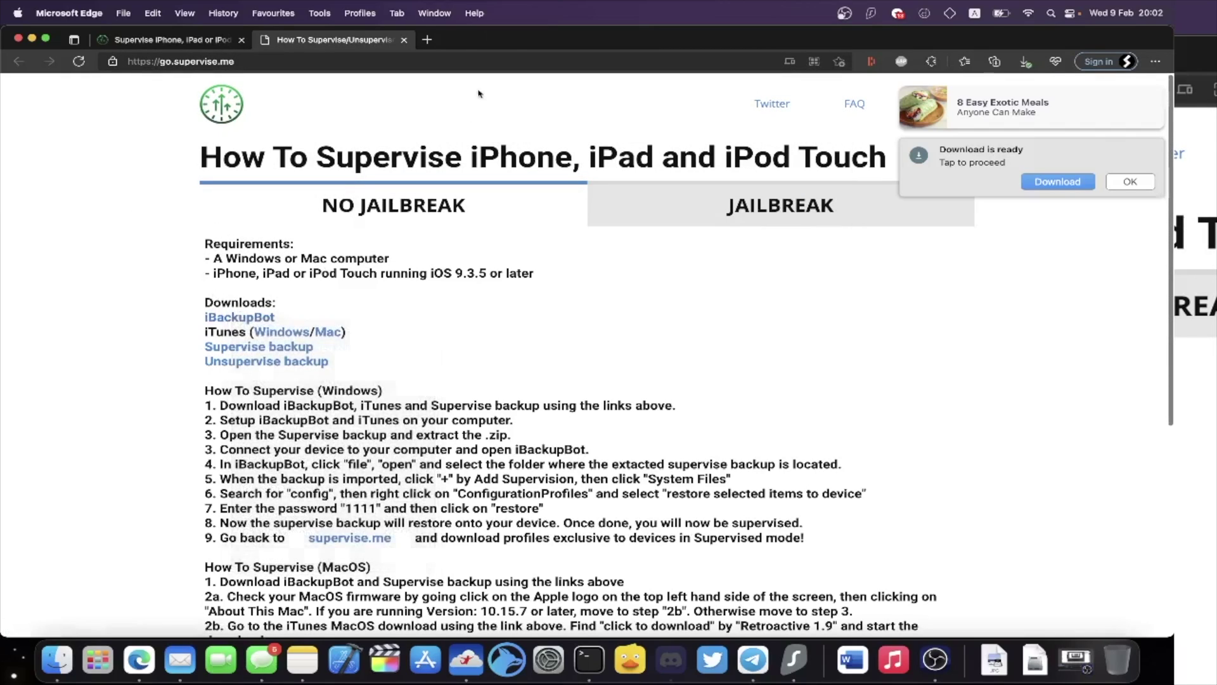
Download iBackupBot for Mac from the icopybot site, then close that tab.
click(482, 40)
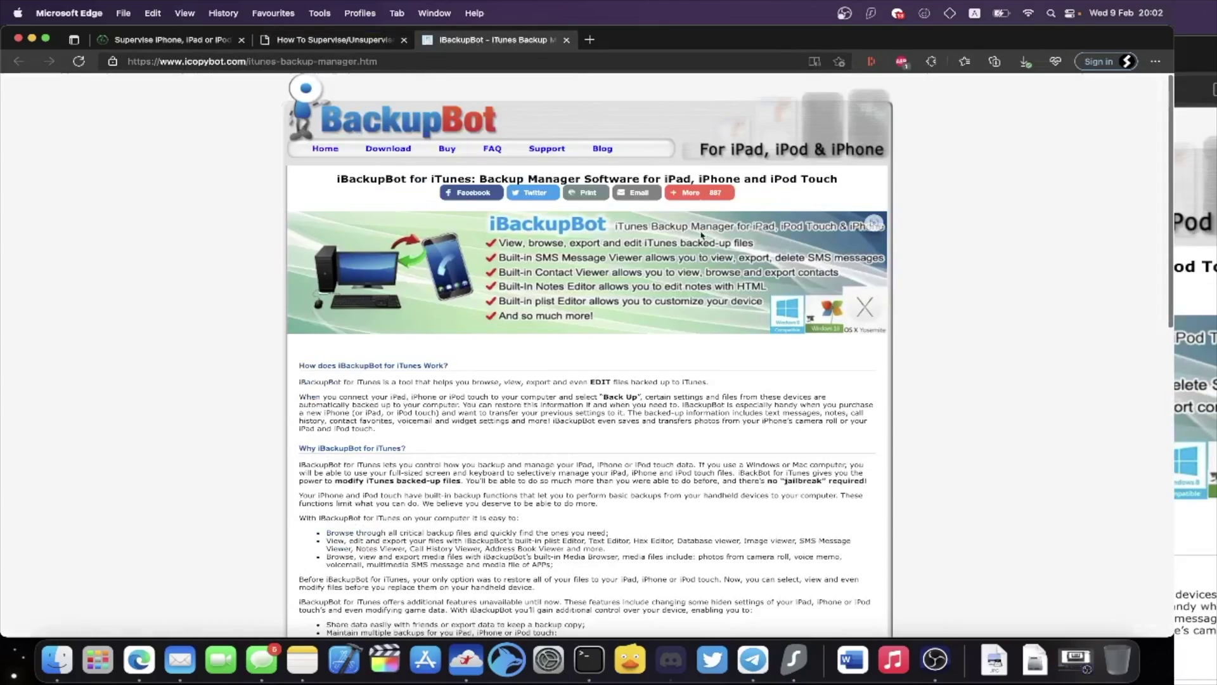
scroll(444, 317, down, 10)
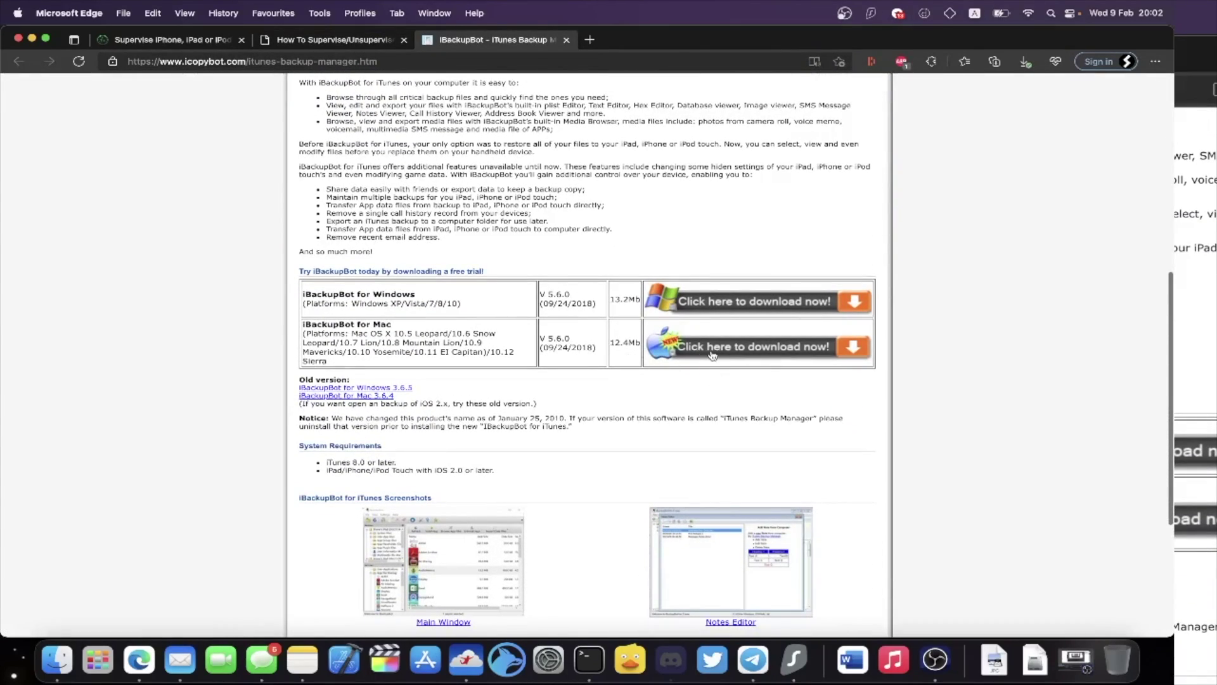
click(667, 335)
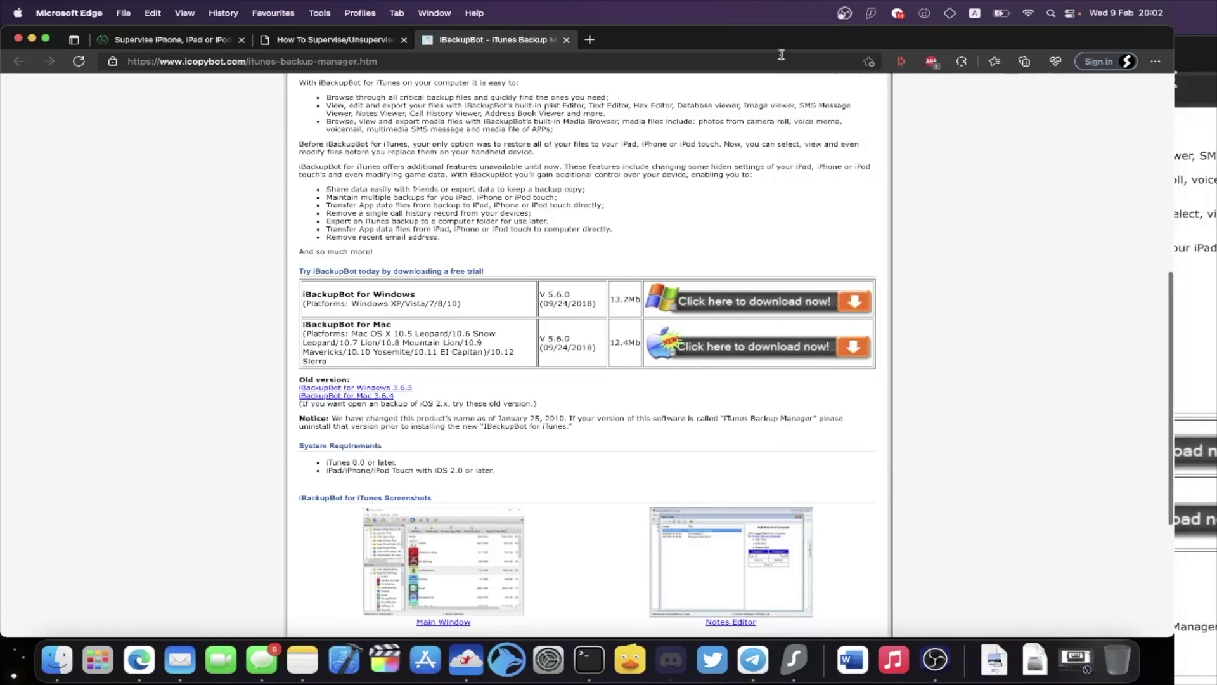
click(566, 40)
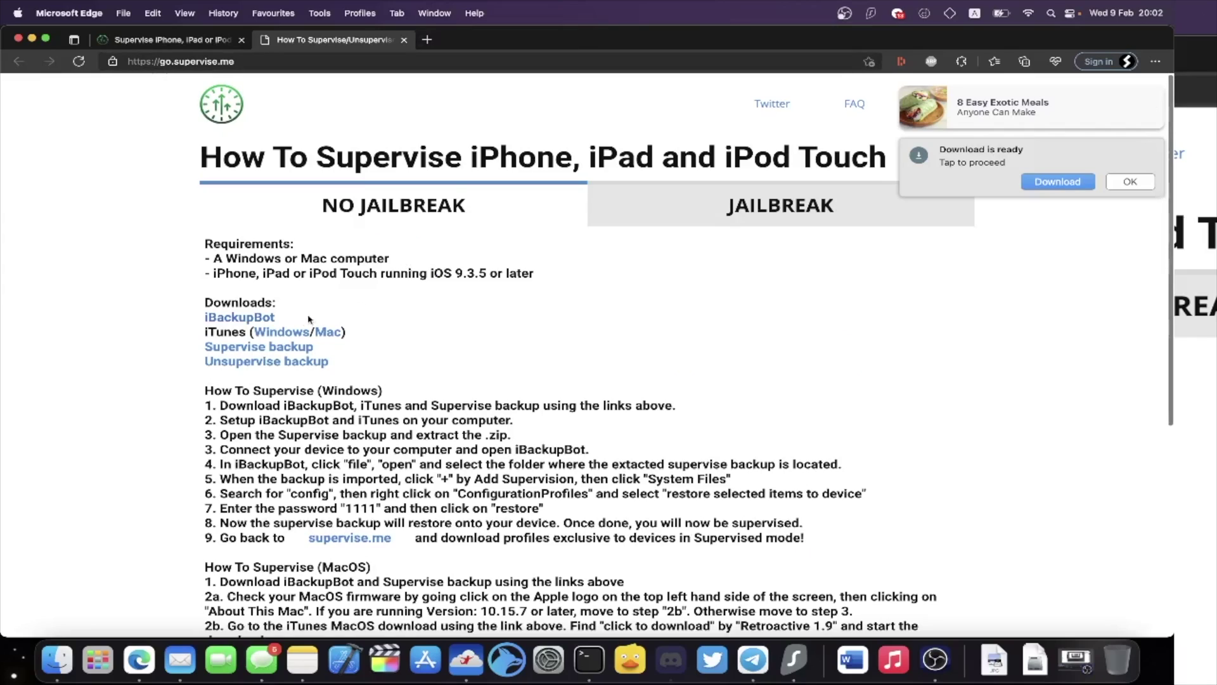
drag(204, 331, 238, 334)
click(242, 338)
click(14, 14)
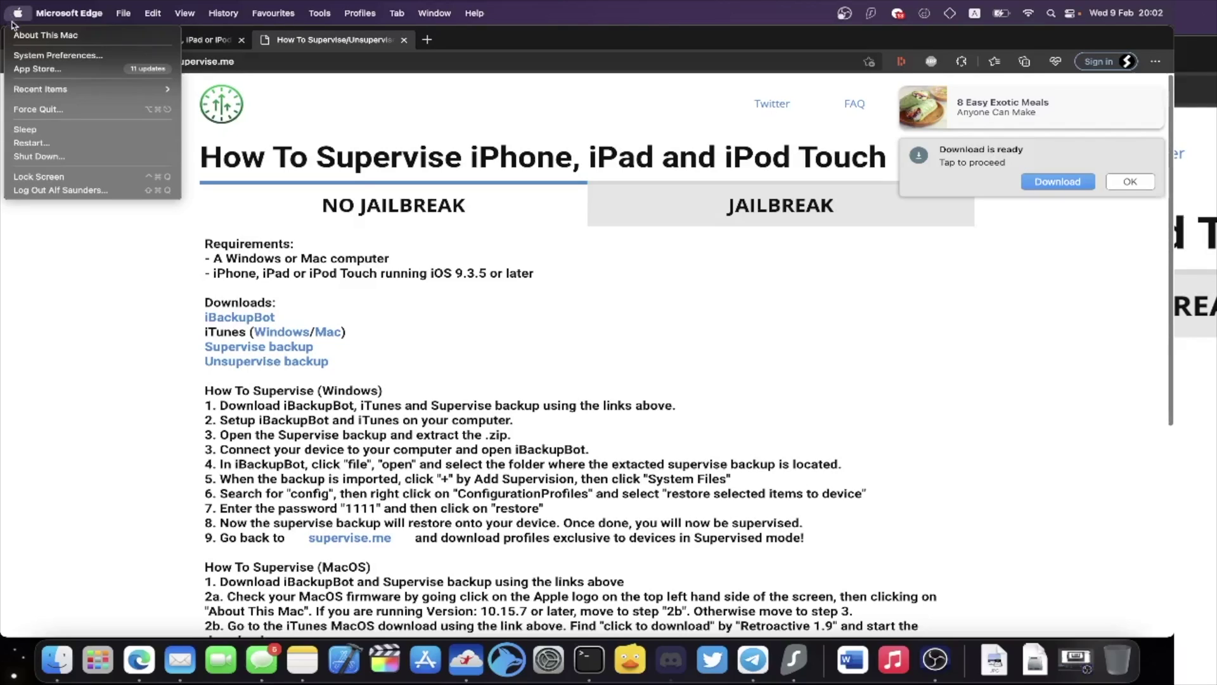
click(84, 43)
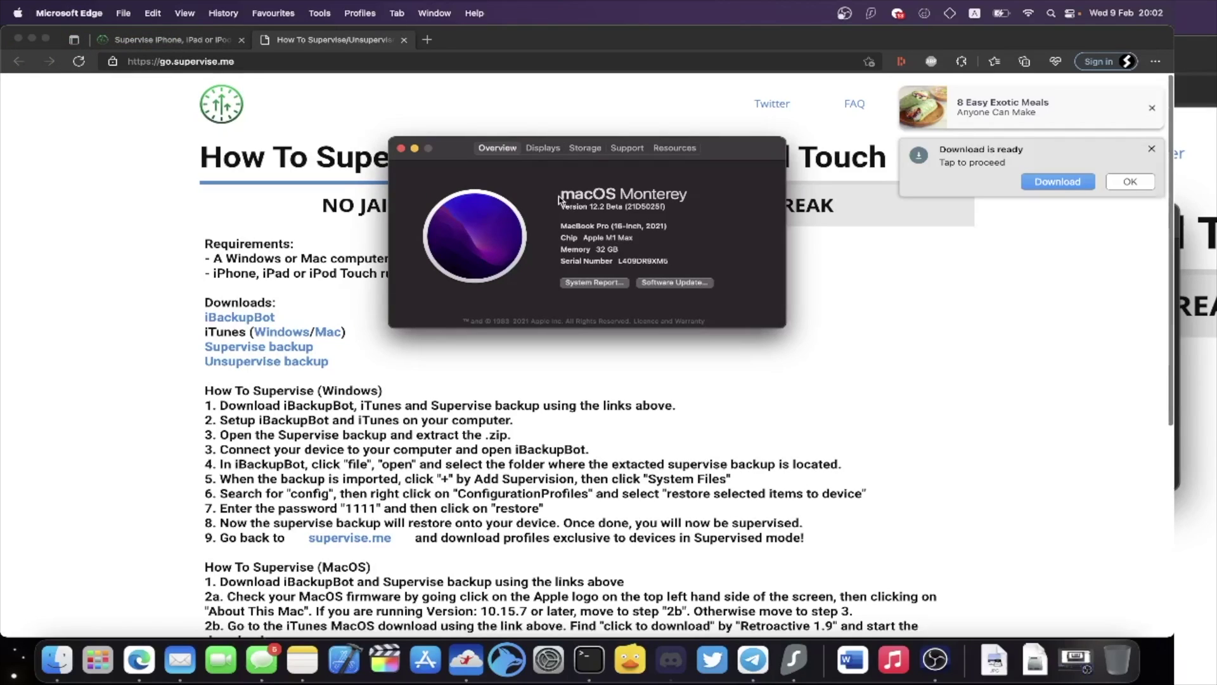
double_click(597, 208)
click(605, 213)
click(326, 429)
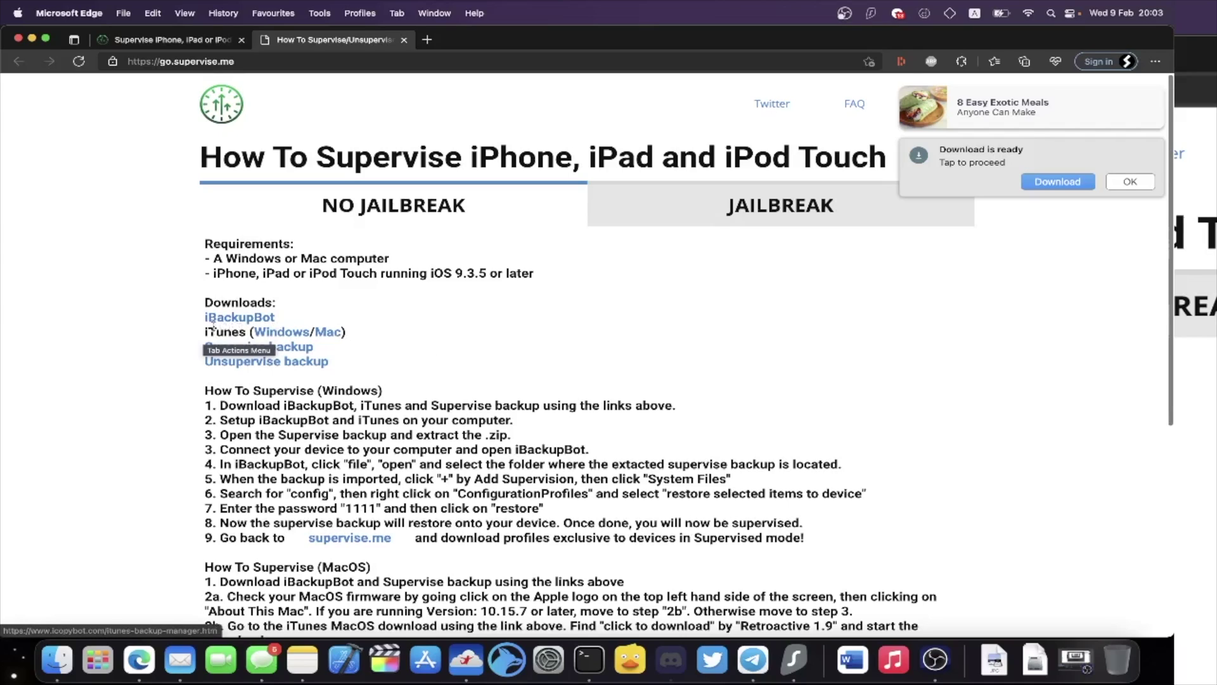
From the Retroactive GitHub releases page, download the Retroactive 1.9 zip.
click(321, 335)
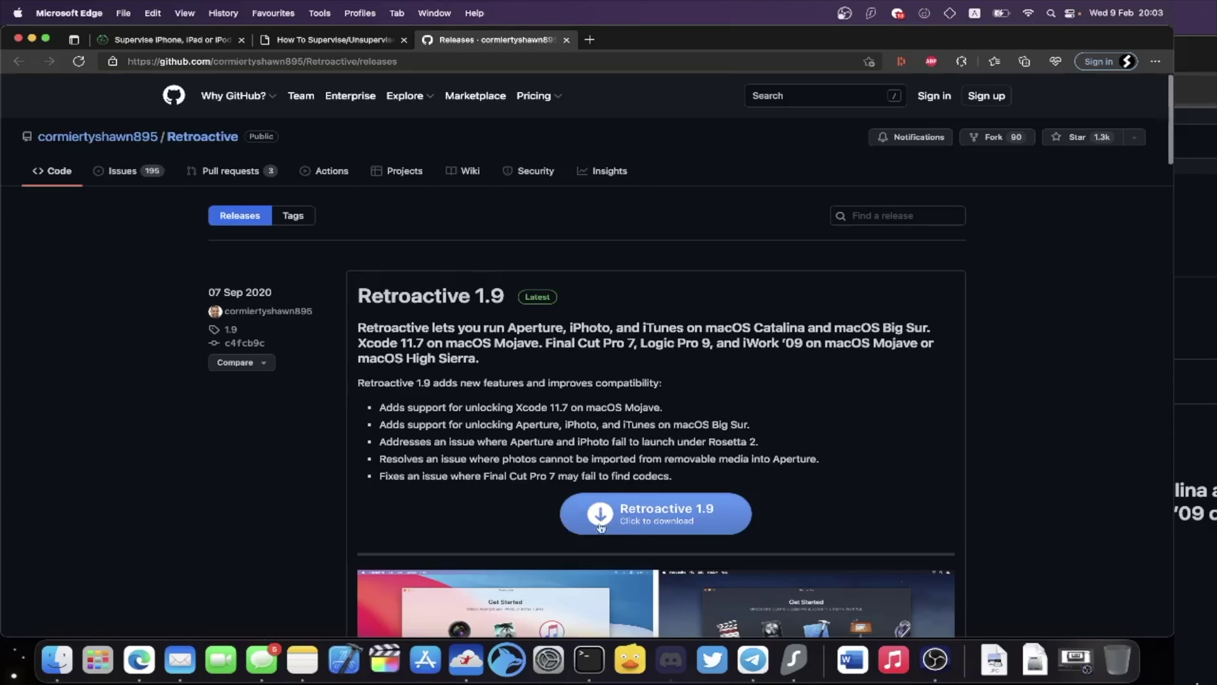
click(643, 520)
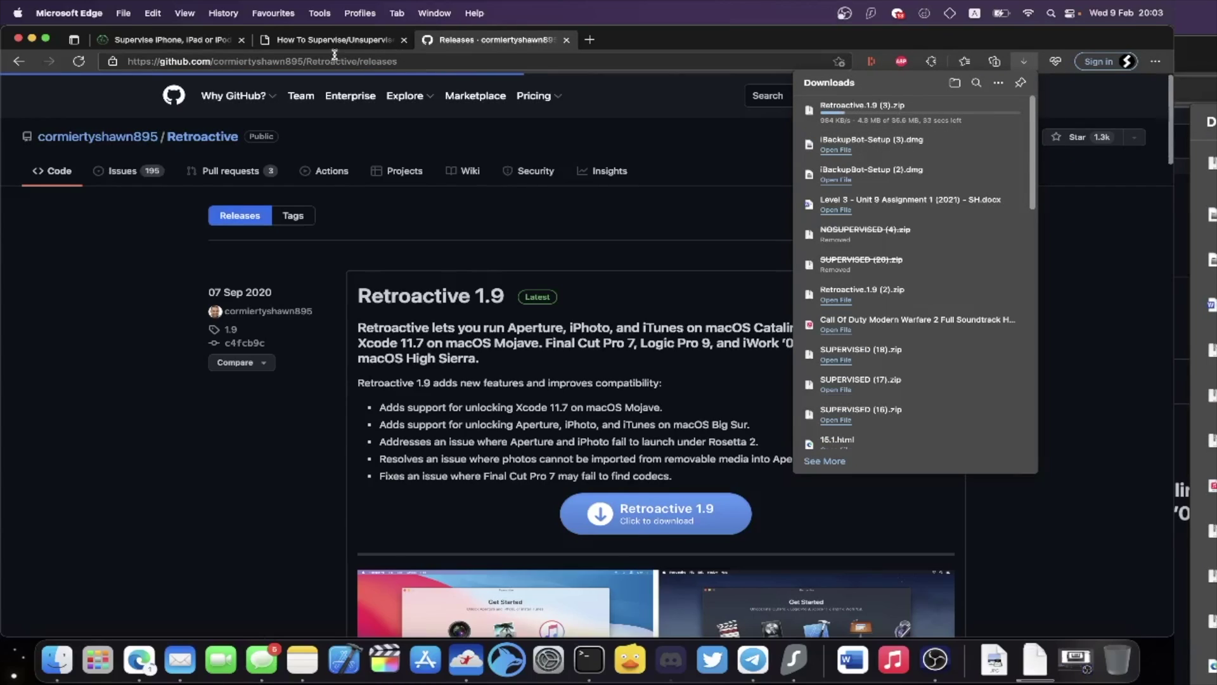
Show the Downloads folder in Finder sorted by Date Added, newest first.
click(55, 679)
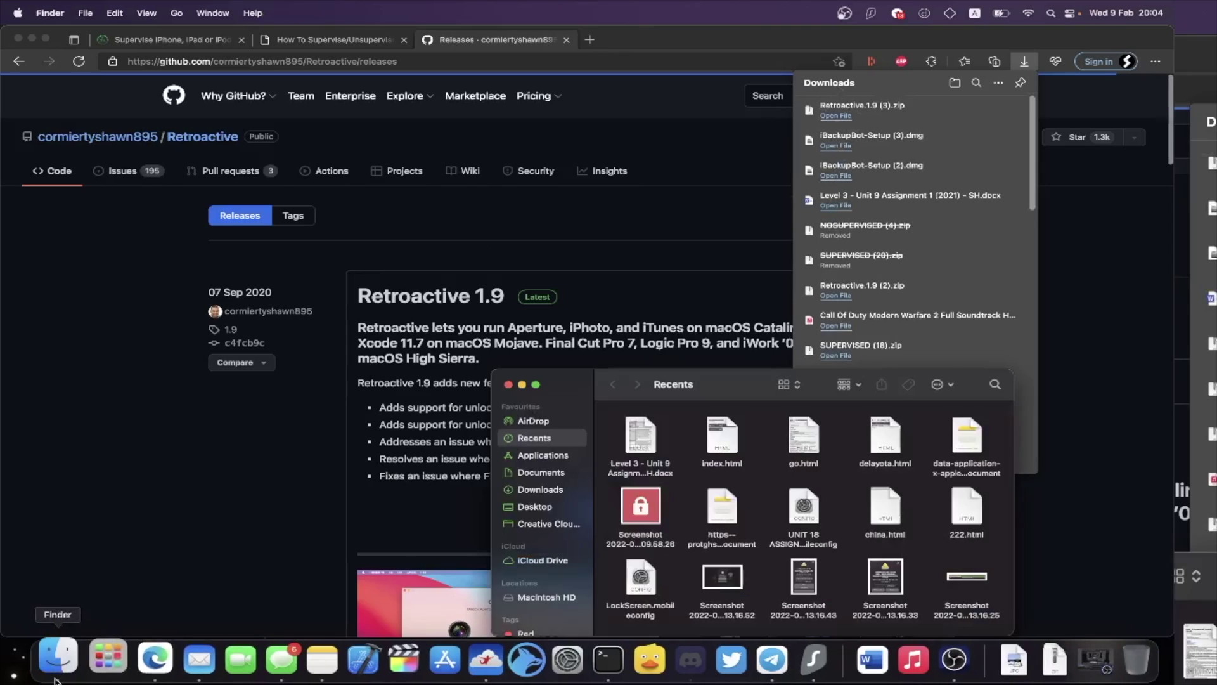
click(534, 492)
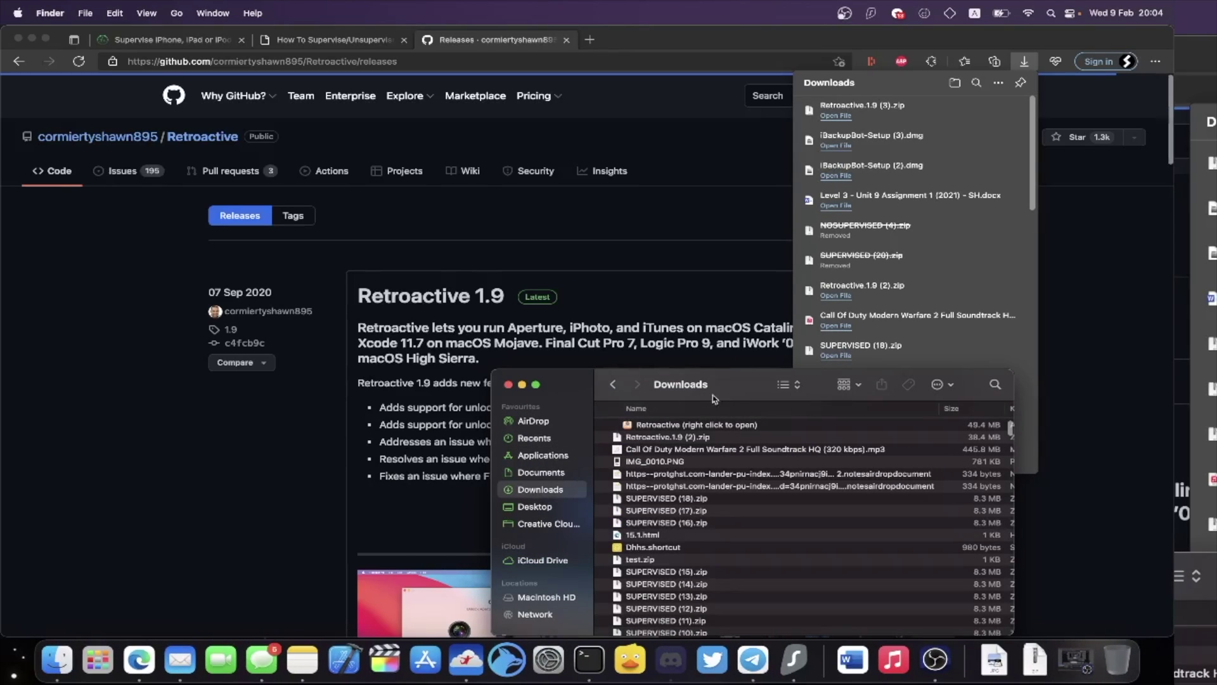
drag(717, 398, 511, 290)
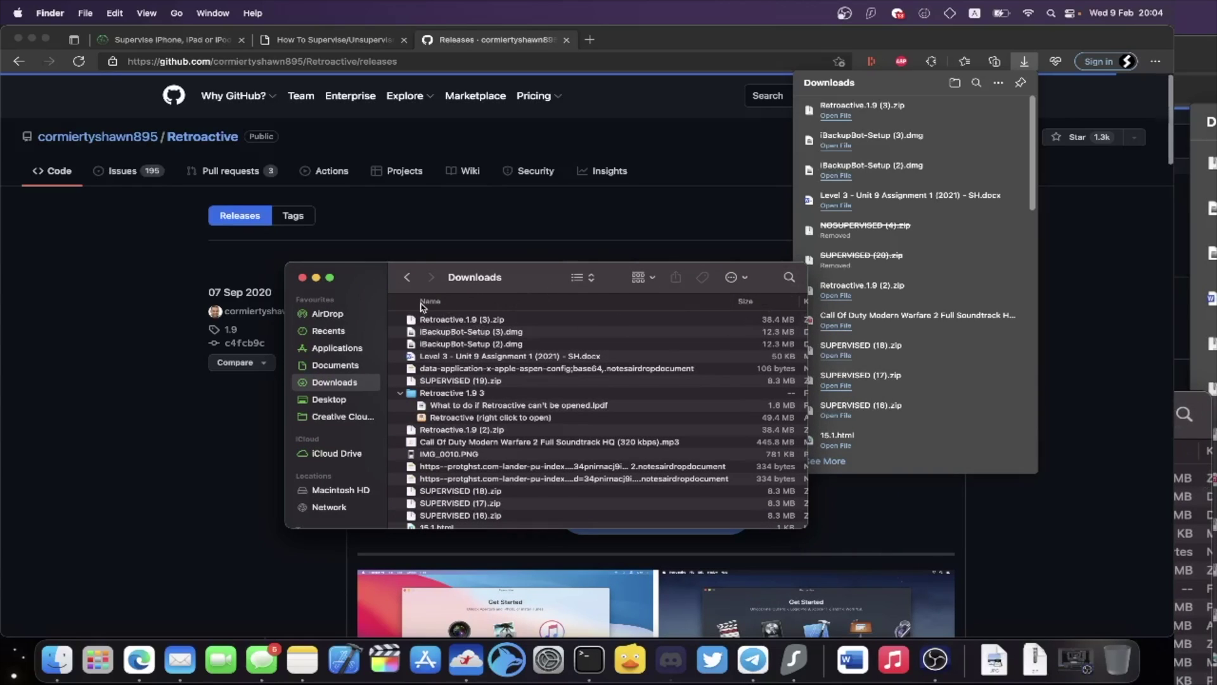
scroll(636, 380, right, 5)
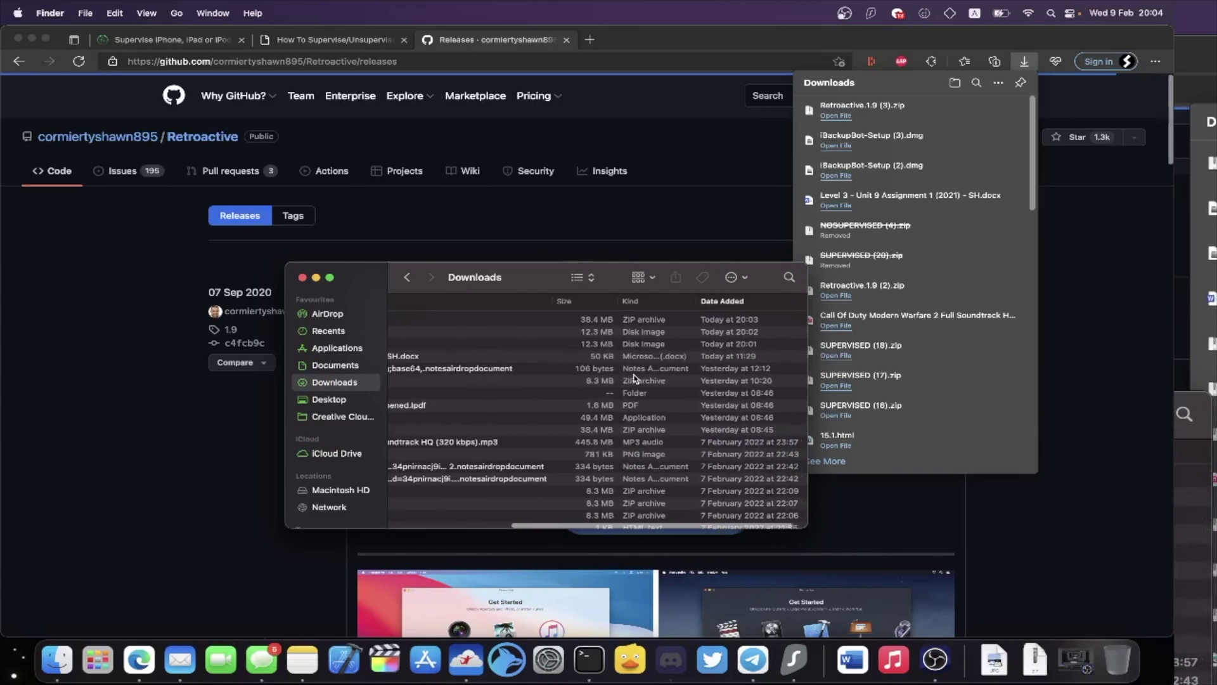
click(723, 301)
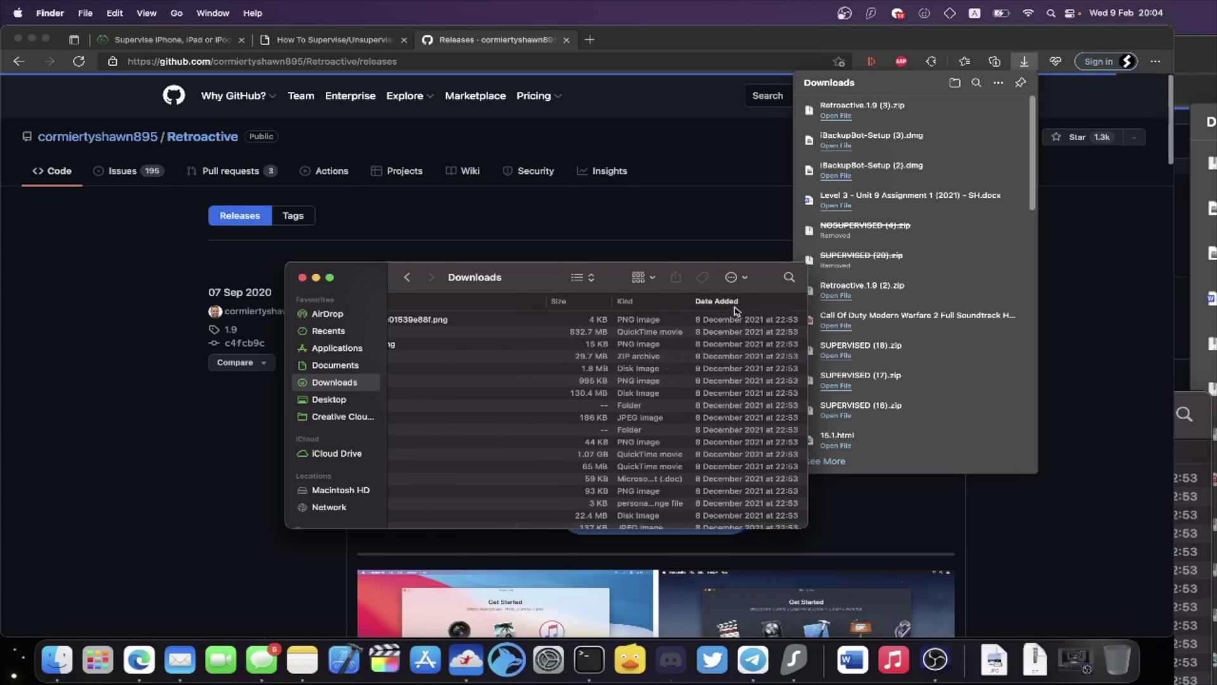
click(736, 304)
scroll(664, 341, left, 5)
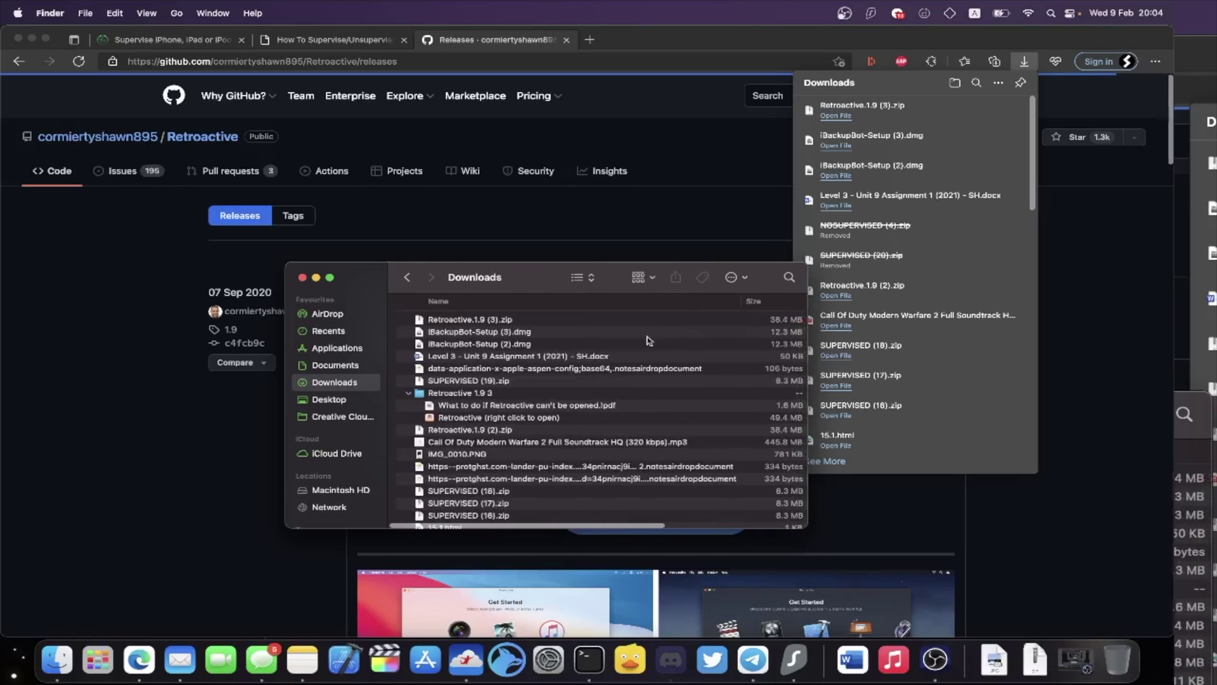
Unzip Retroactive.1.9 (3).zip and open the Retroactive 1.9 4 folder.
double_click(524, 322)
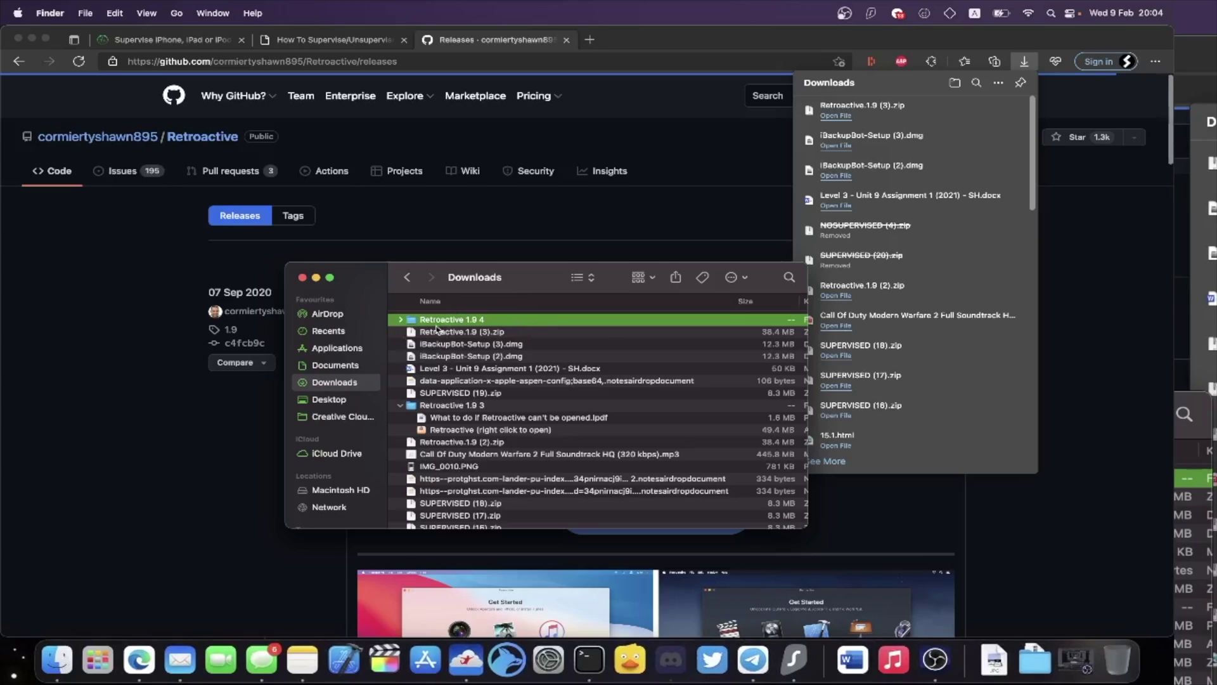
double_click(478, 321)
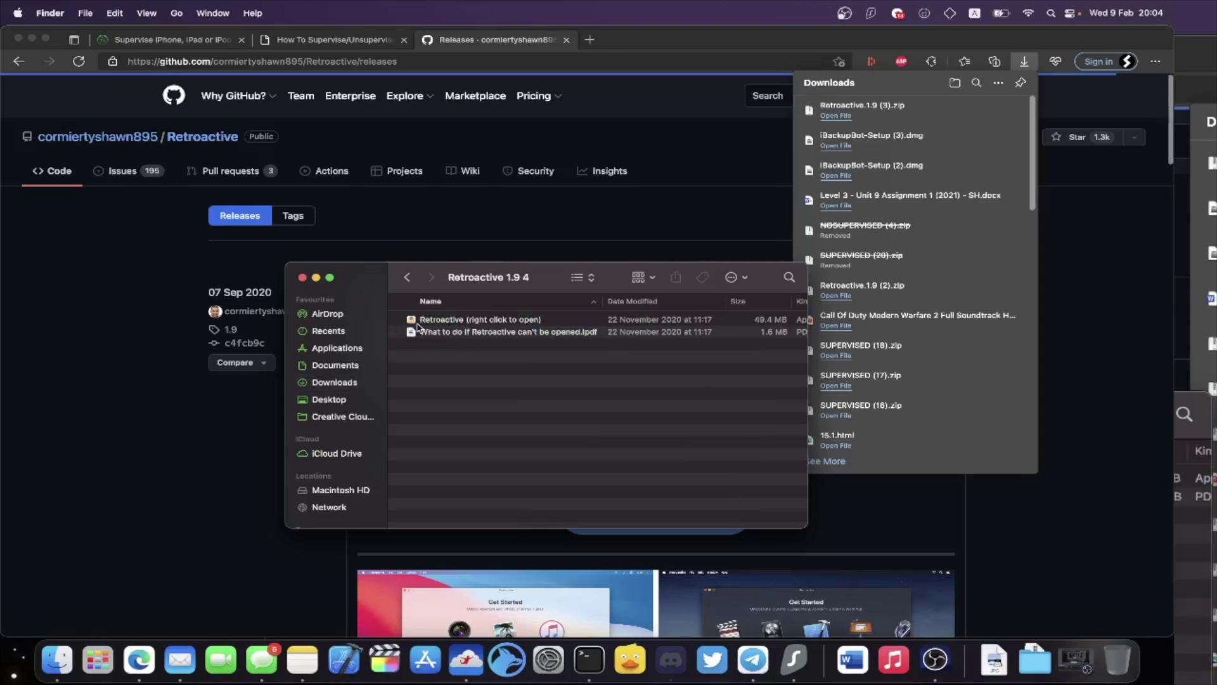
right_click(546, 322)
Launch Retroactive via right-click Open, overriding the unverified-developer warning.
click(563, 329)
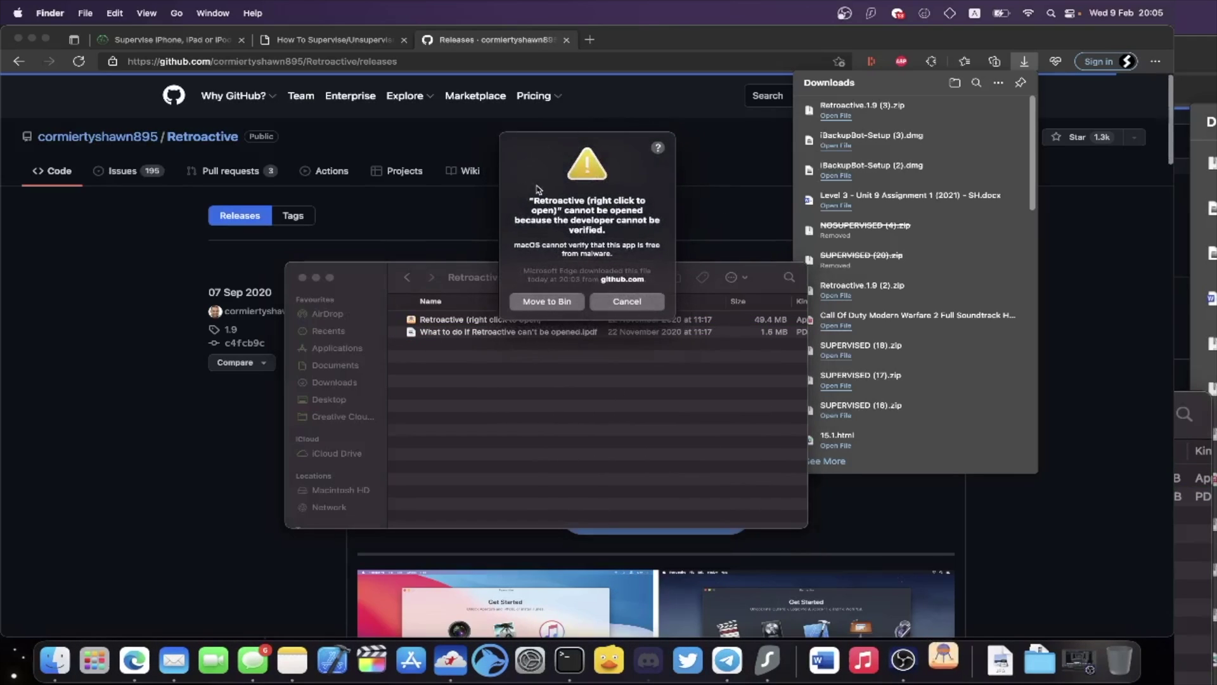
click(616, 301)
right_click(513, 319)
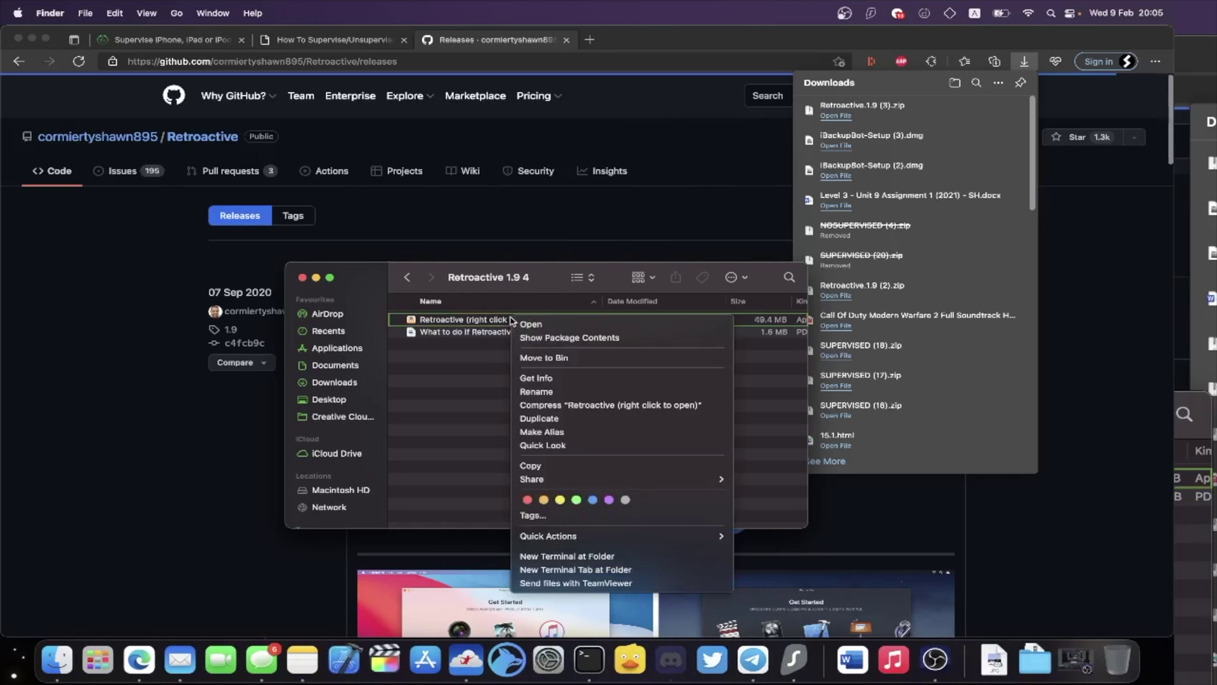
click(571, 324)
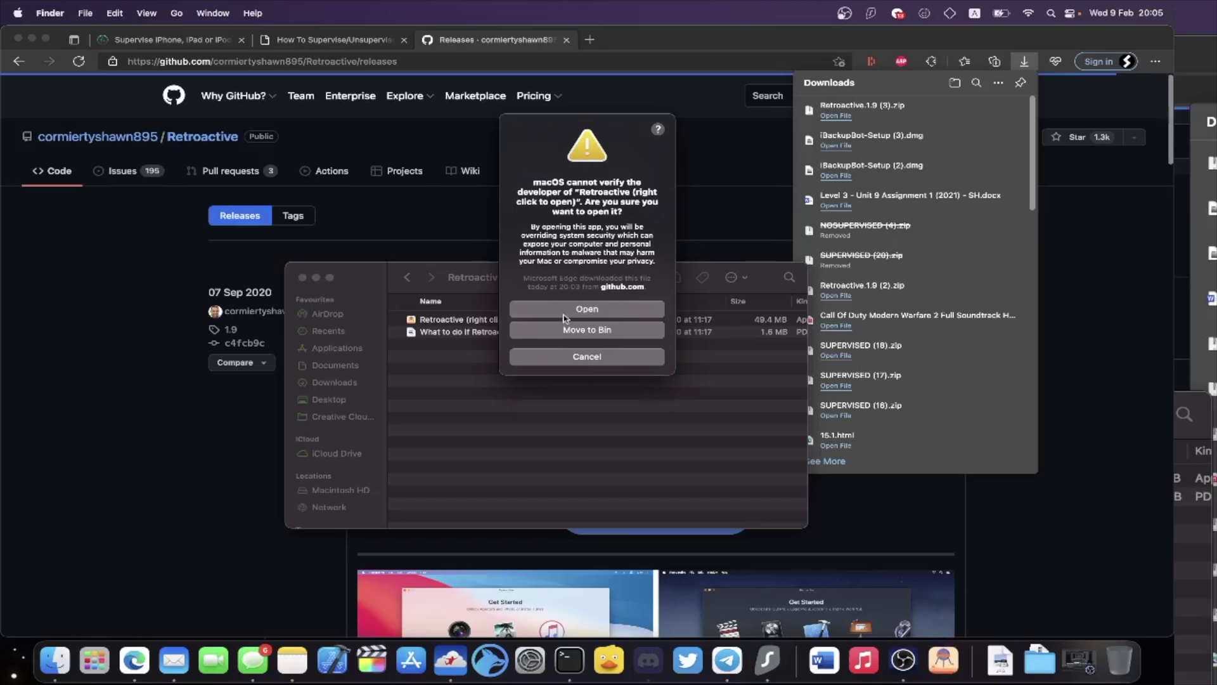
click(614, 315)
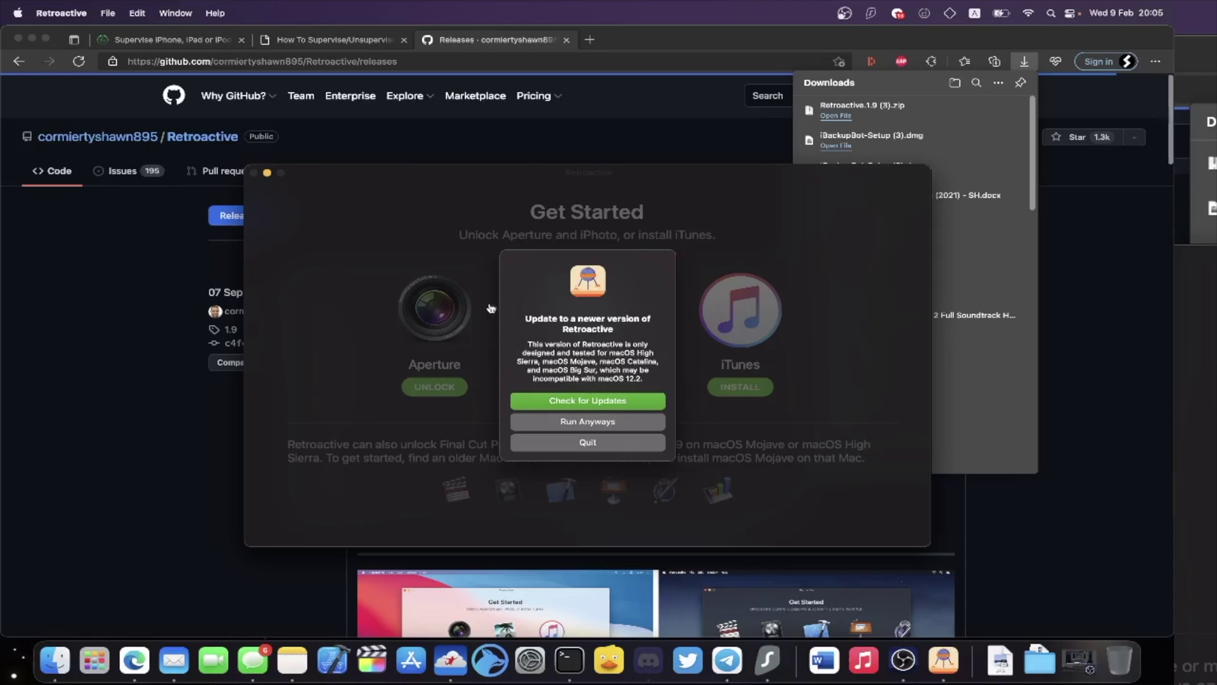
Install iTunes 12.9.5 in Retroactive without Full Disk Access, then close it once it reports iTunes already unlocked.
click(635, 422)
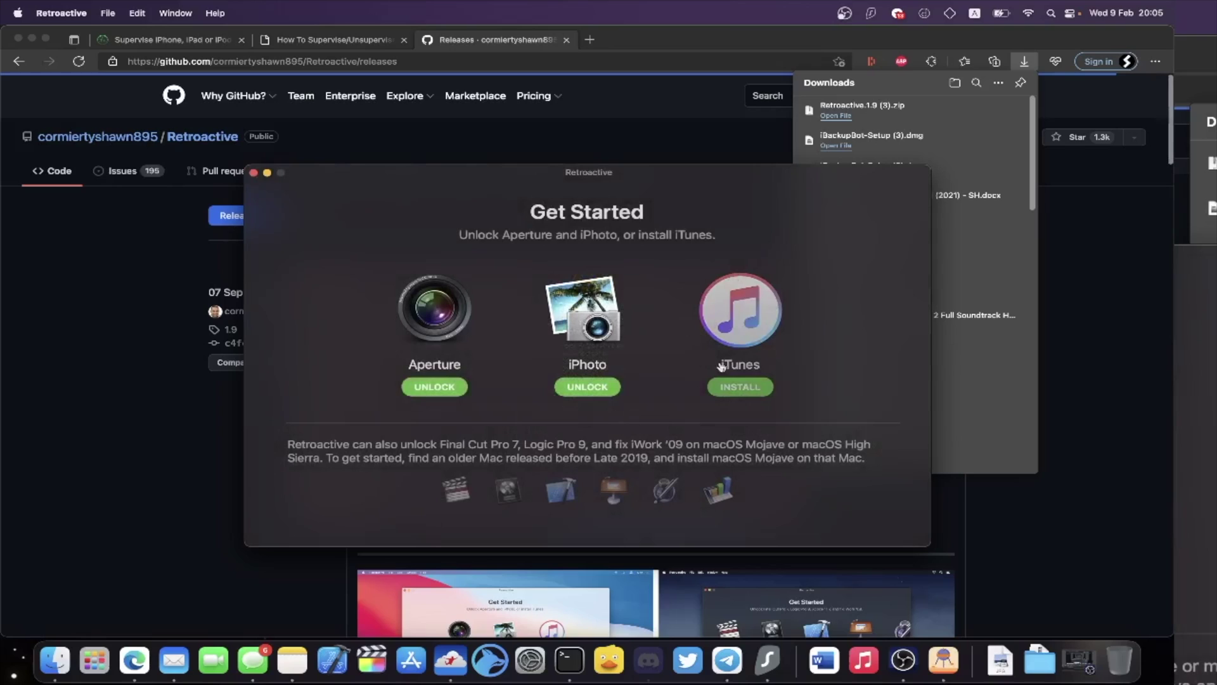
click(726, 384)
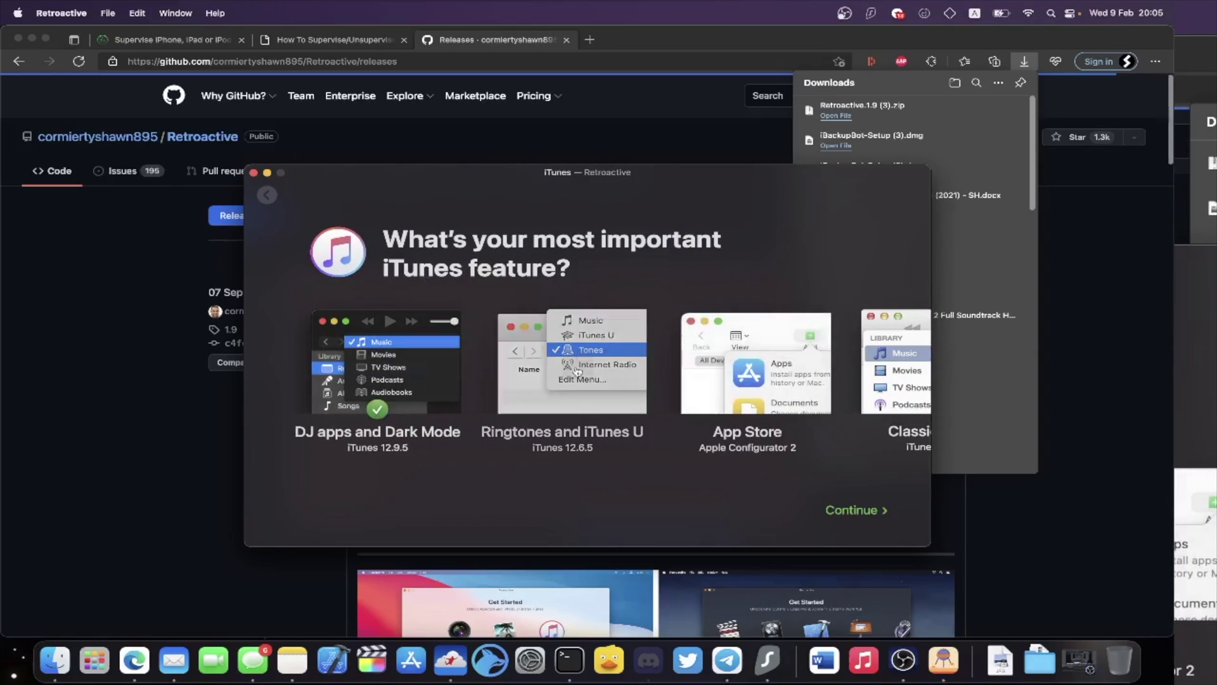
click(850, 510)
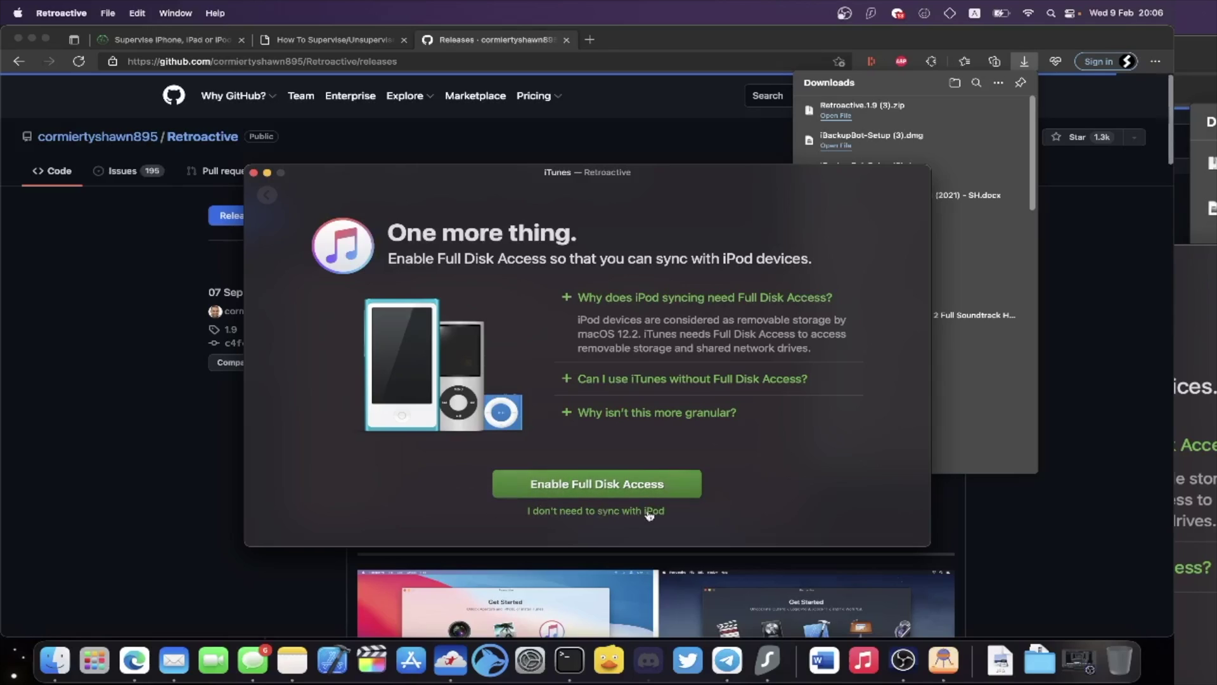
click(571, 512)
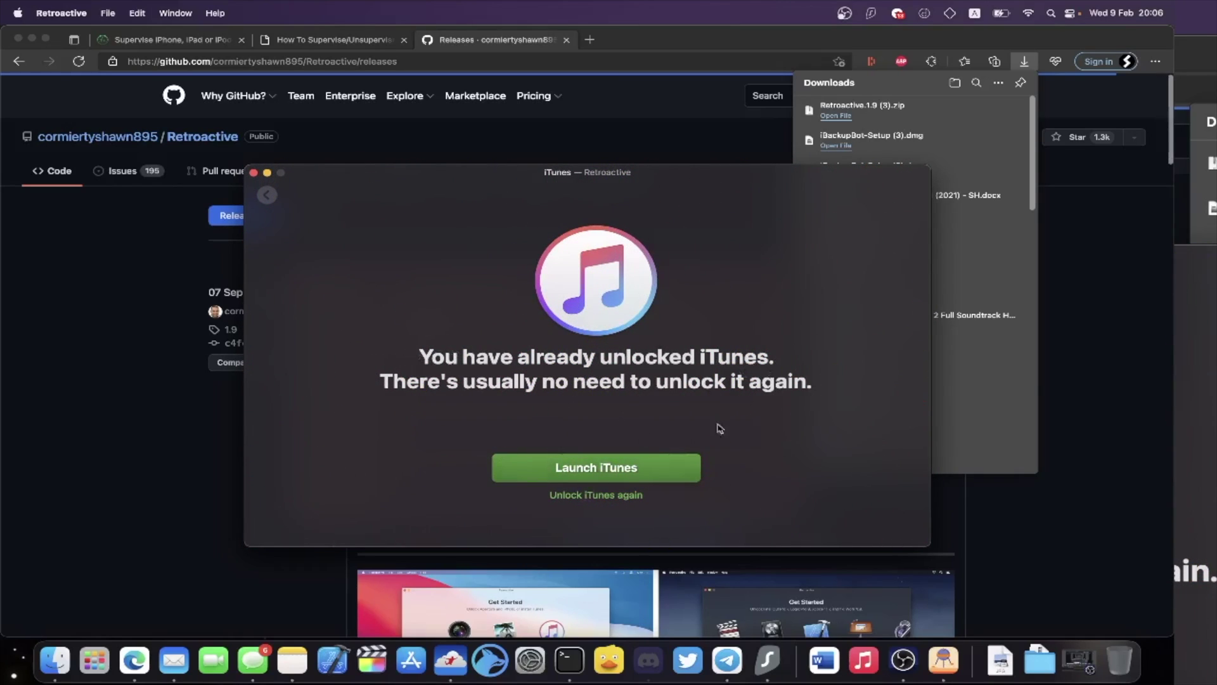
click(253, 172)
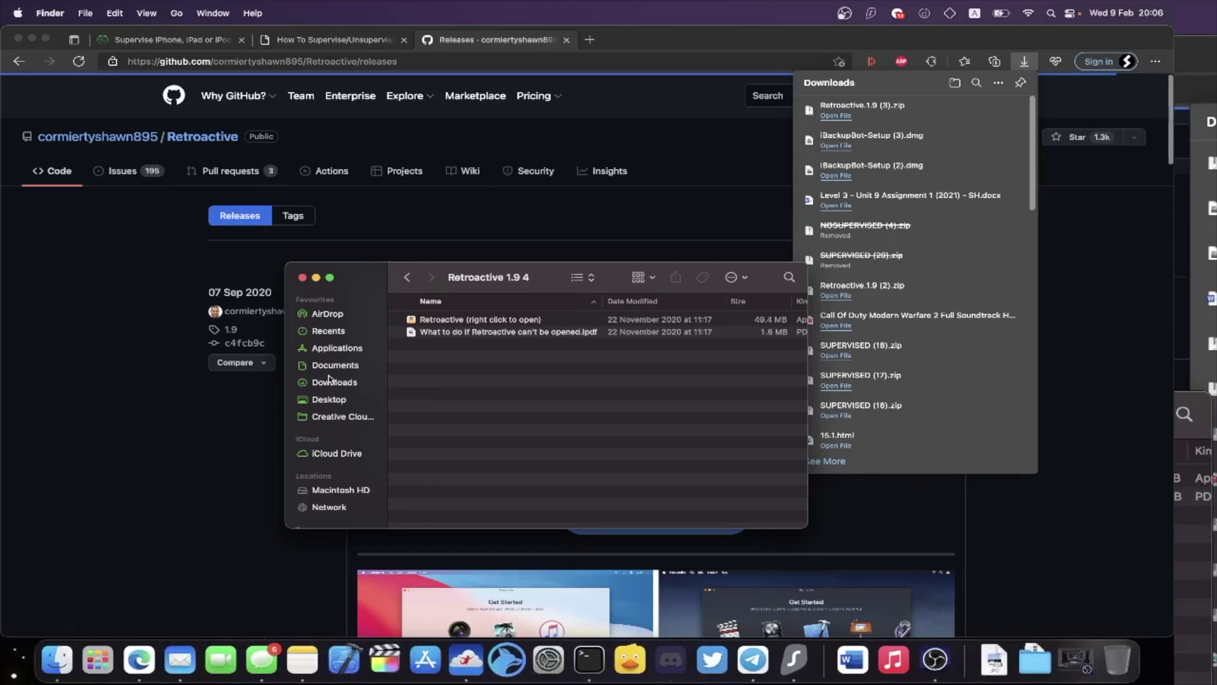
Install iBackupBot from iBackupBot-Setup (3).dmg into Applications, replacing the existing copy.
click(343, 383)
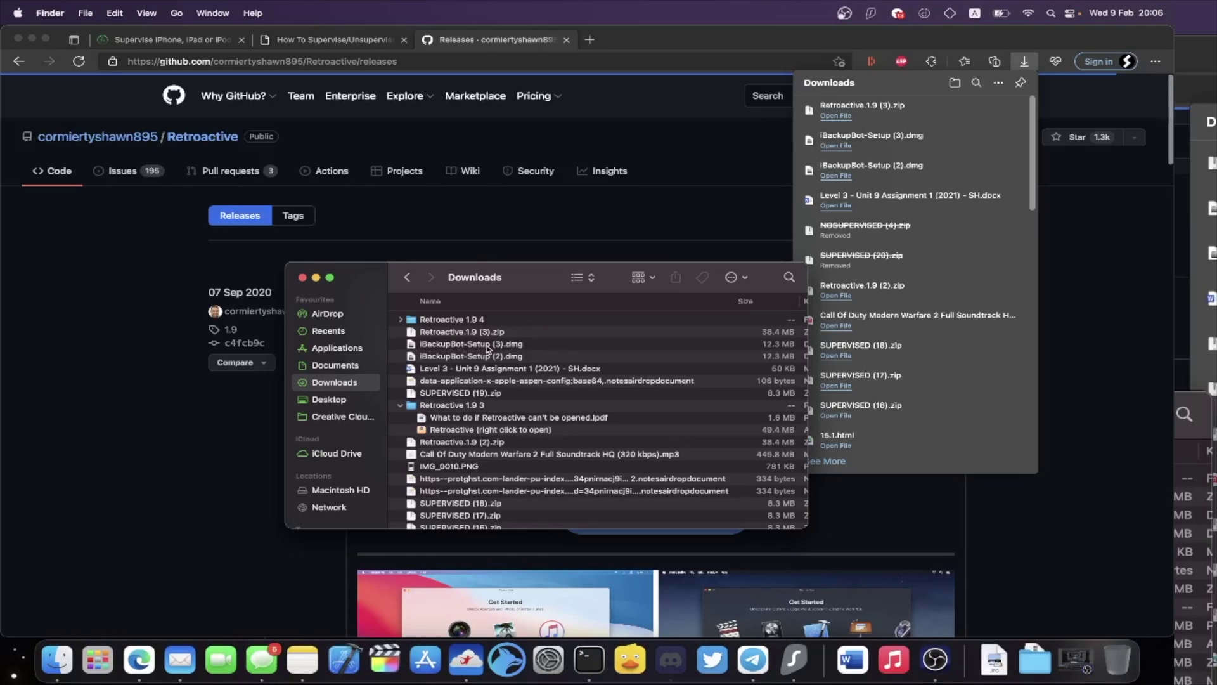
double_click(528, 346)
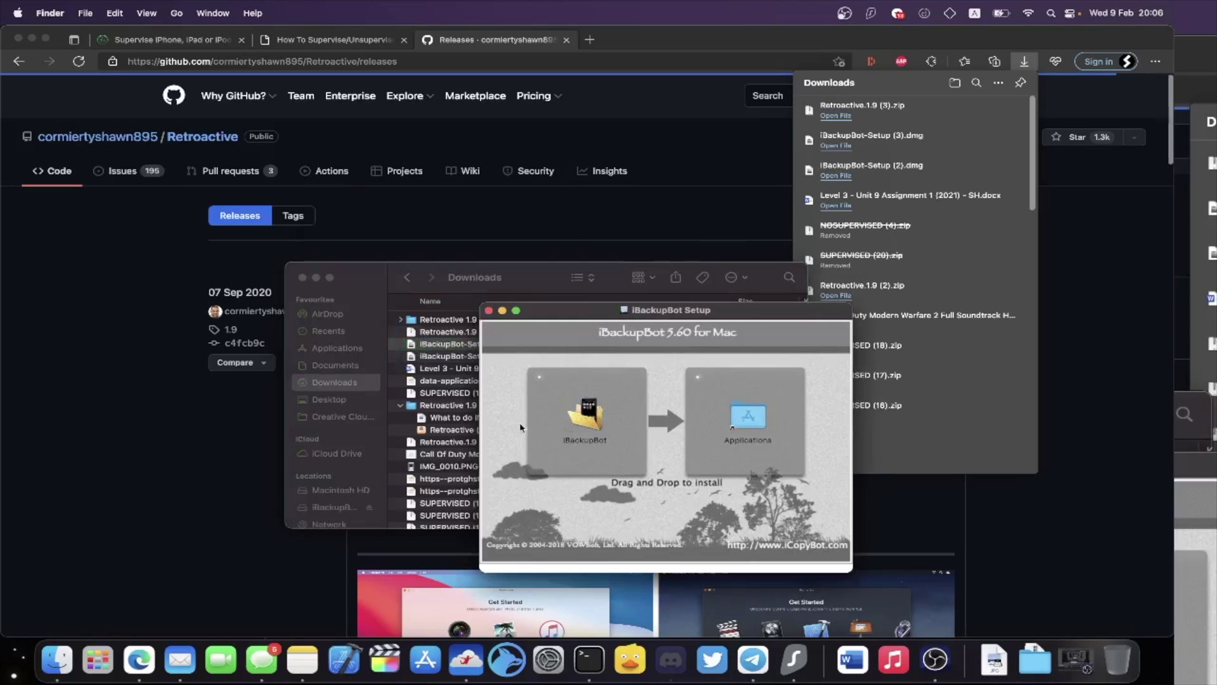
drag(589, 411, 747, 416)
click(518, 295)
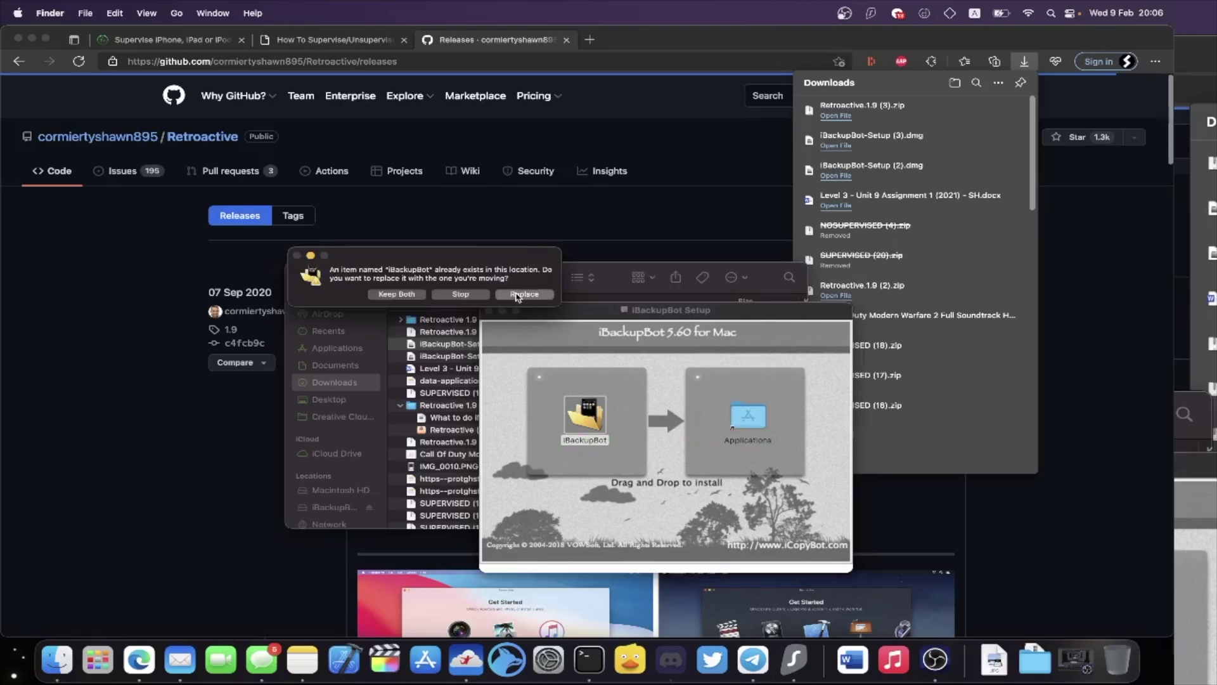
Find iBackupBot in the Applications folder and open it.
double_click(757, 428)
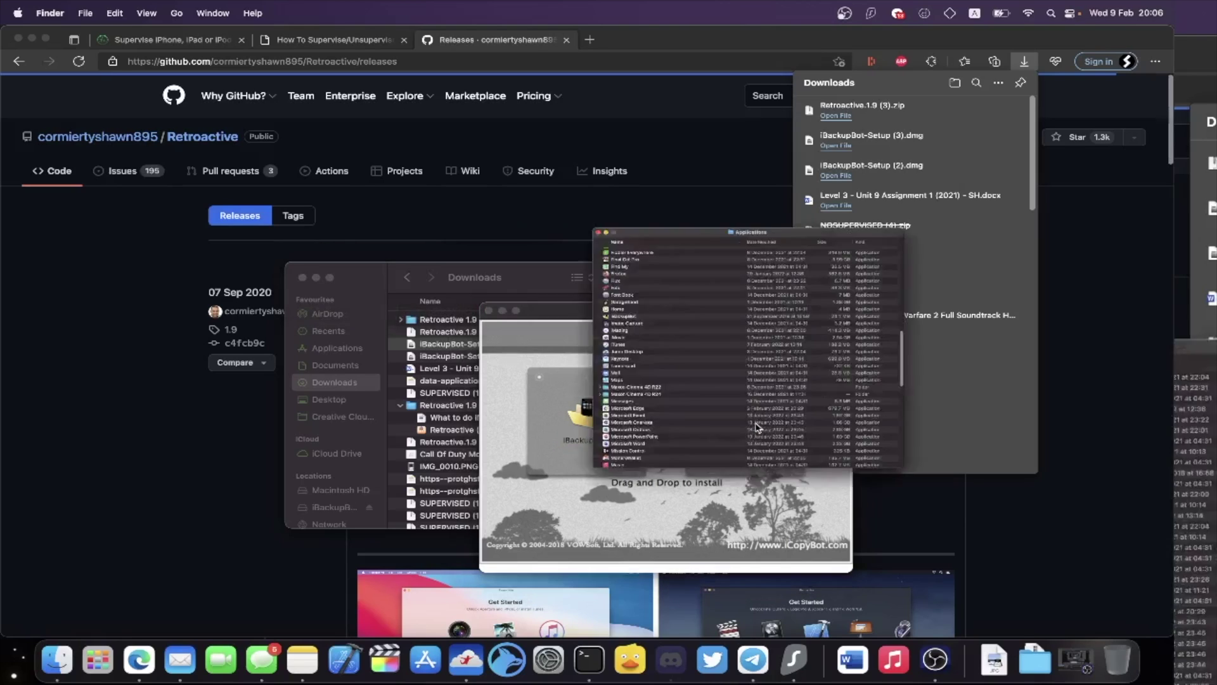
scroll(702, 252, down, 2)
scroll(702, 252, up, 2)
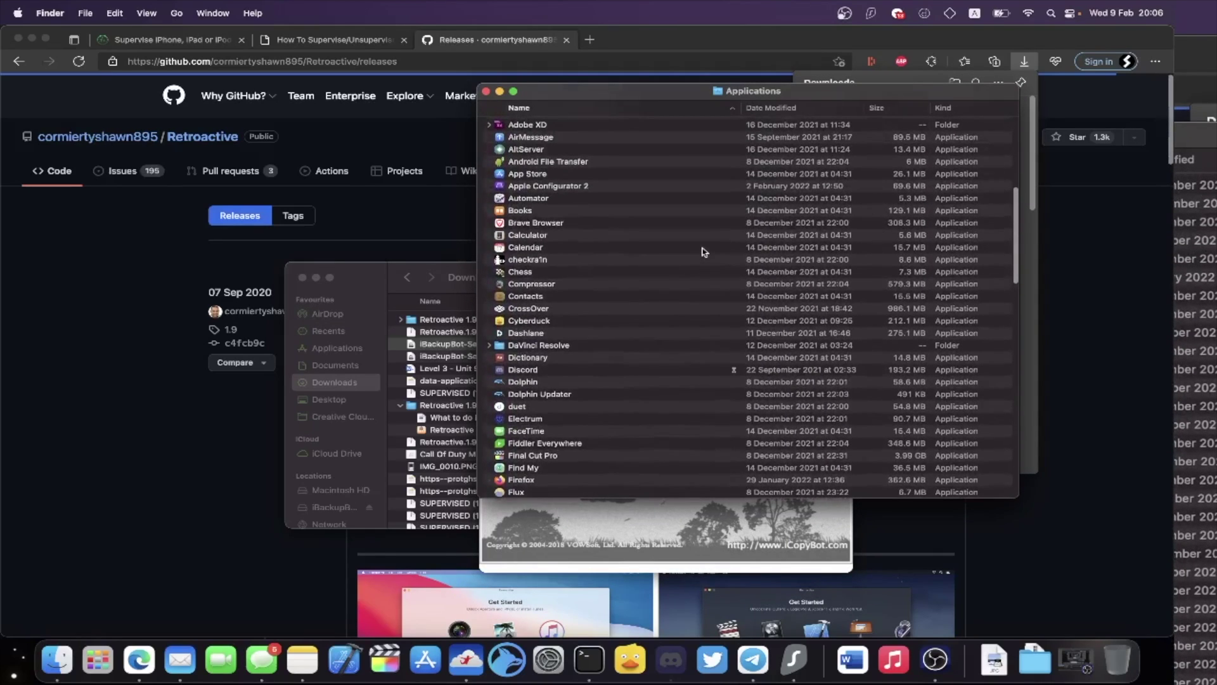
click(702, 252)
key(i)
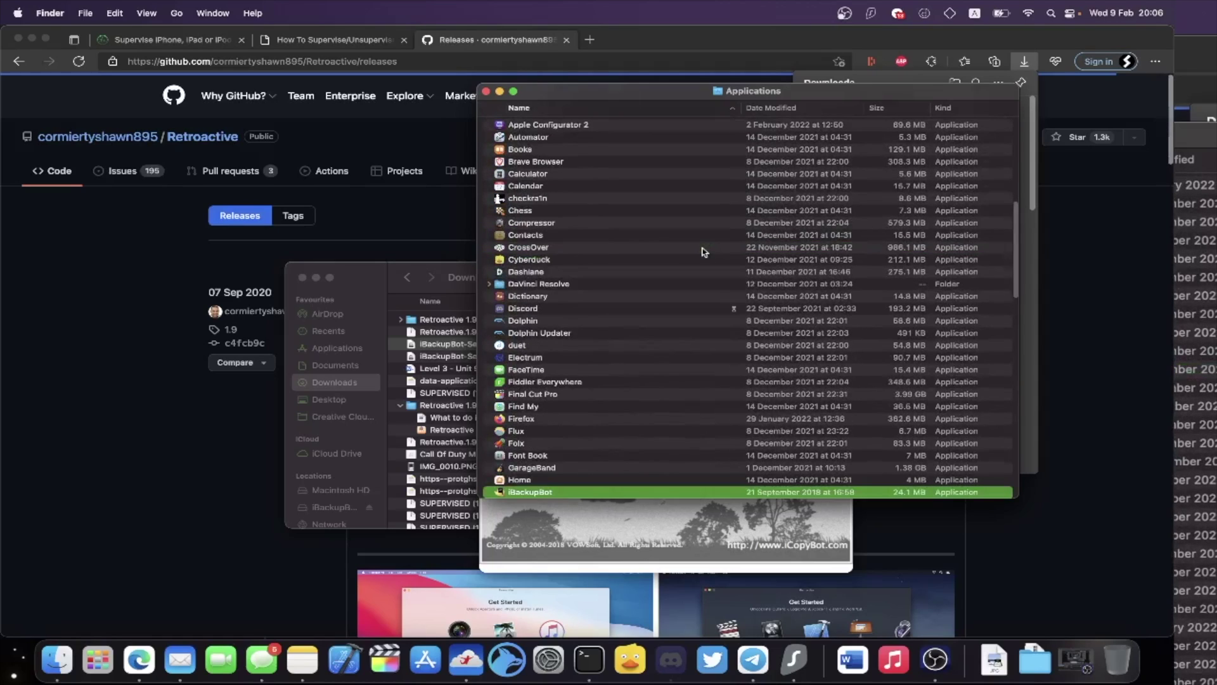
scroll(545, 497, down, 2)
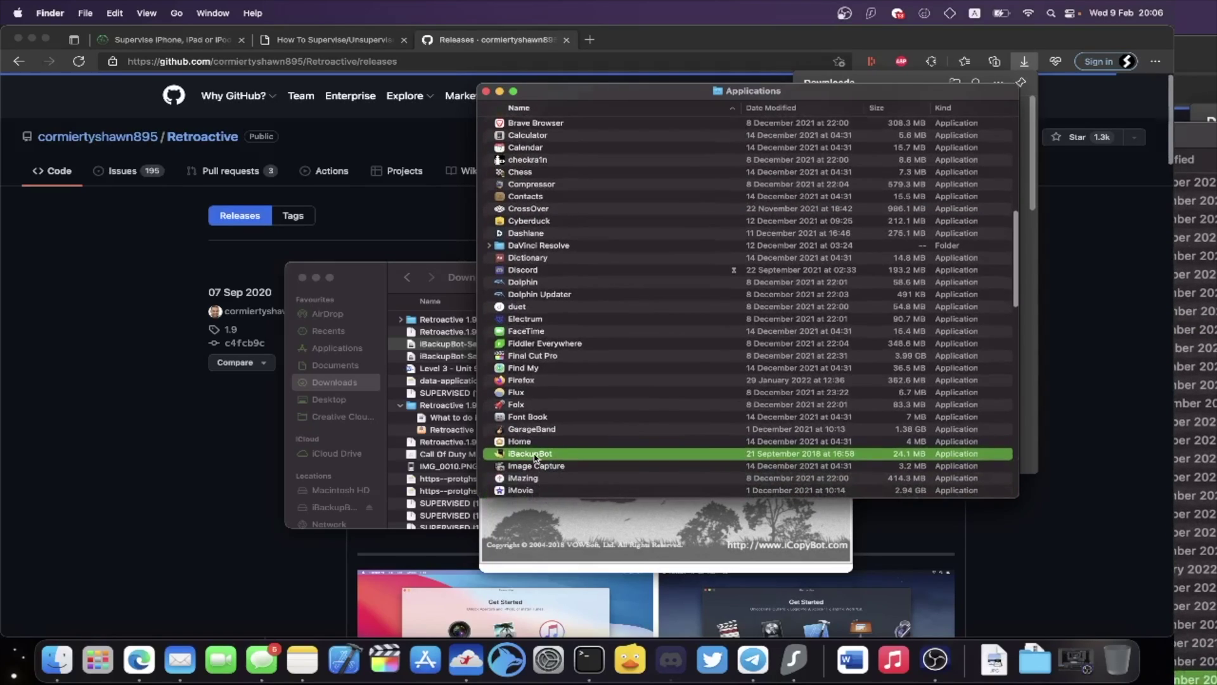
right_click(536, 454)
click(581, 366)
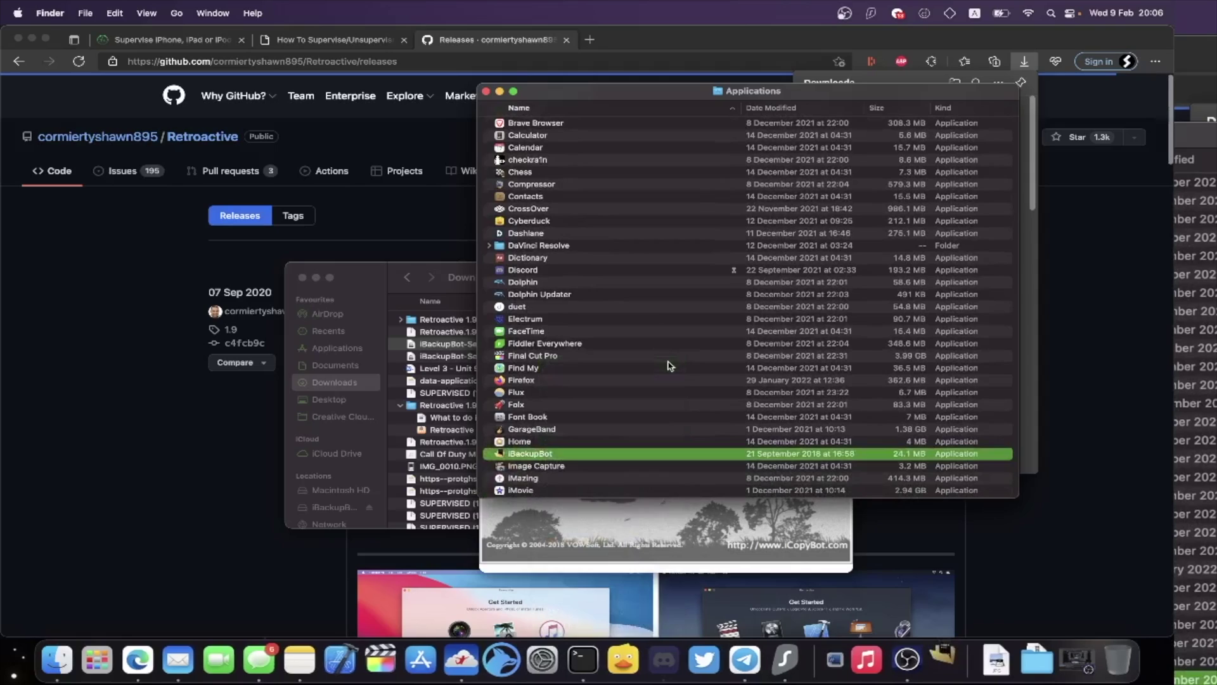
Confirm opening iBackupBot, dismiss the unknown-domain and missing plist errors, and collapse the English-UK backup.
click(635, 283)
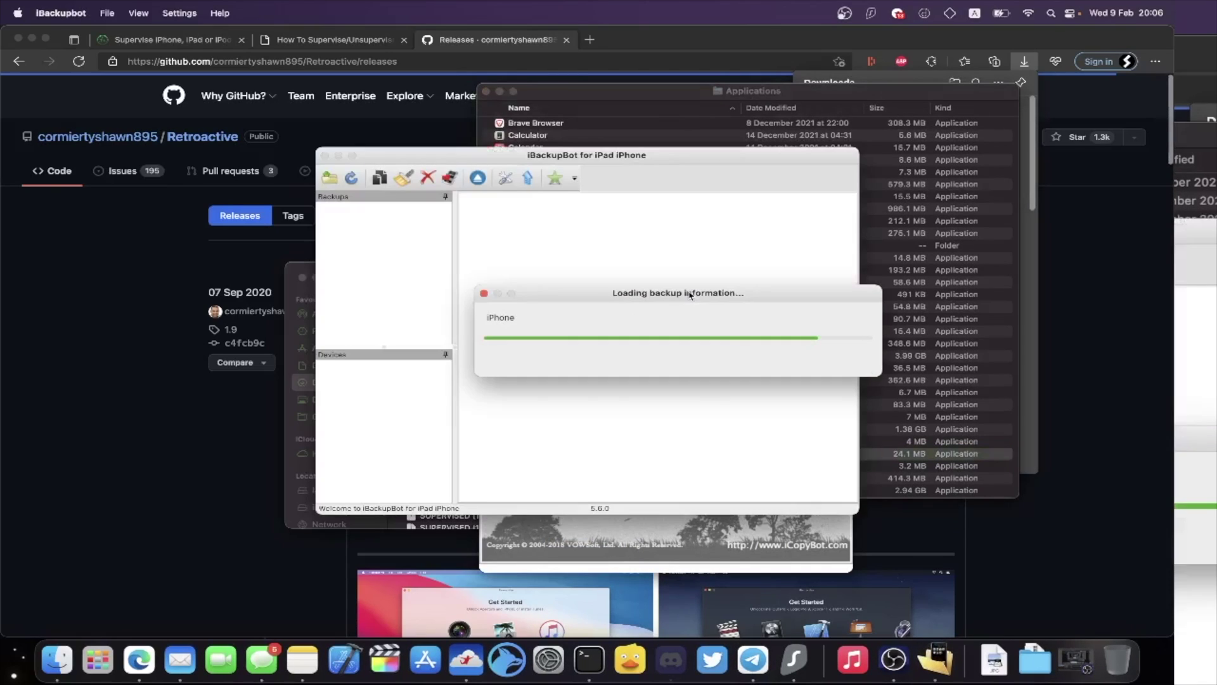
click(587, 452)
click(595, 452)
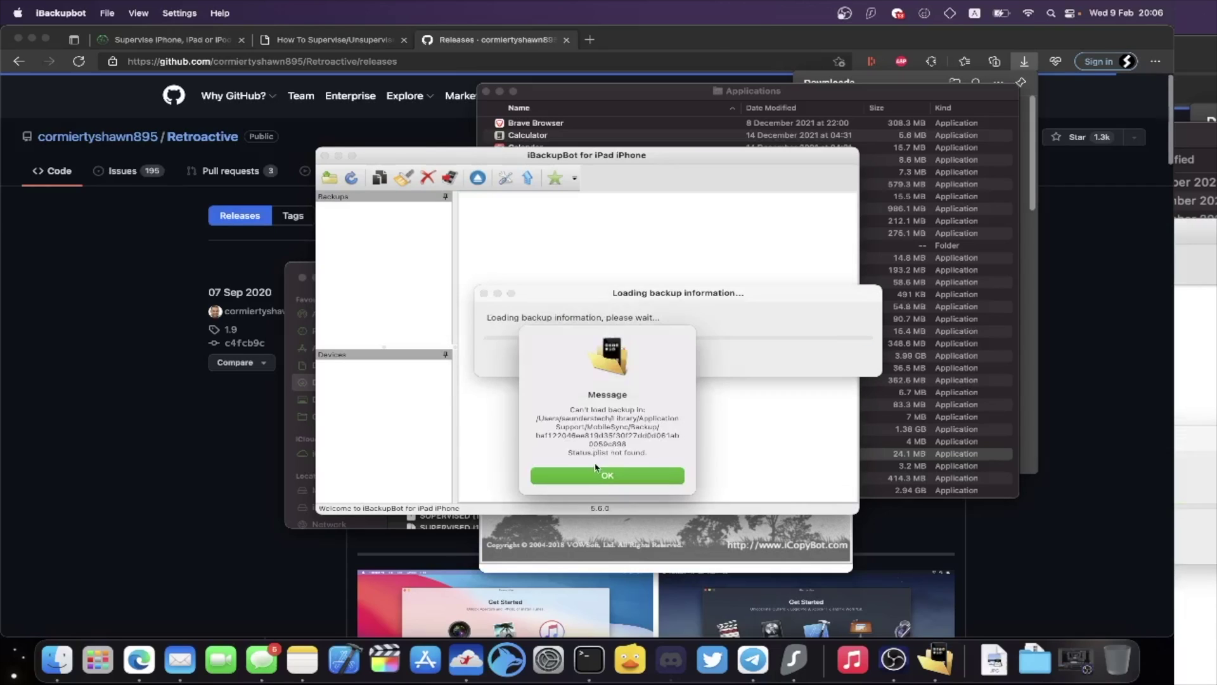
click(595, 472)
click(587, 472)
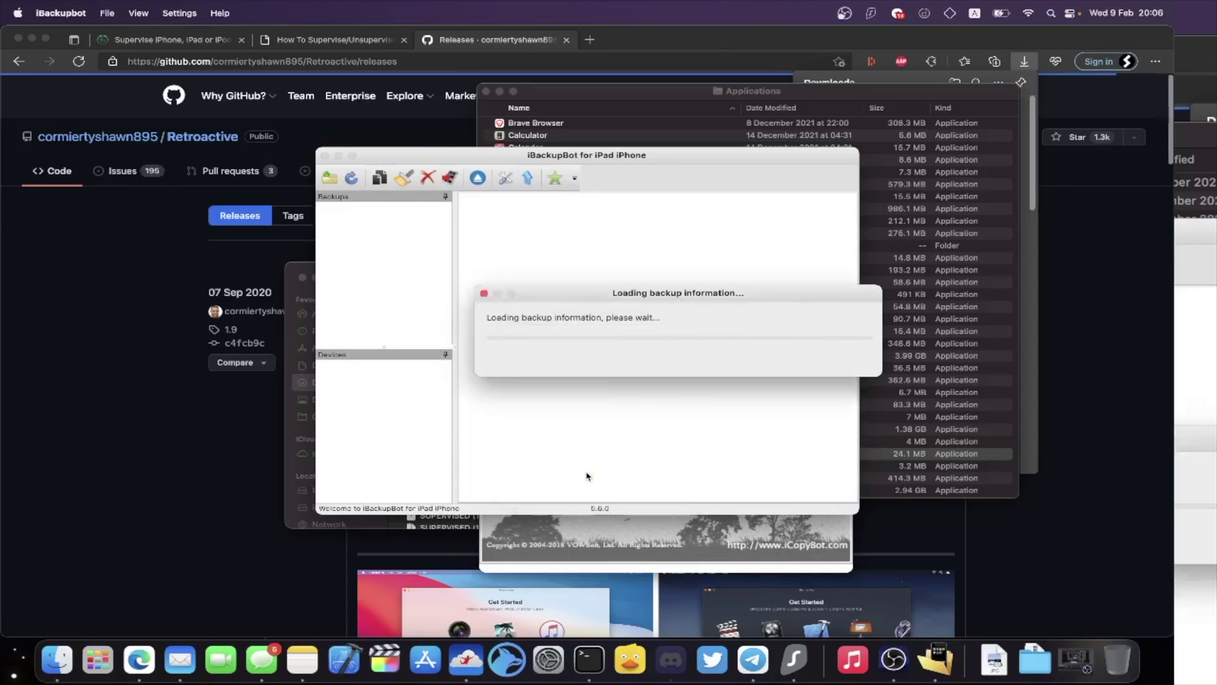
click(587, 474)
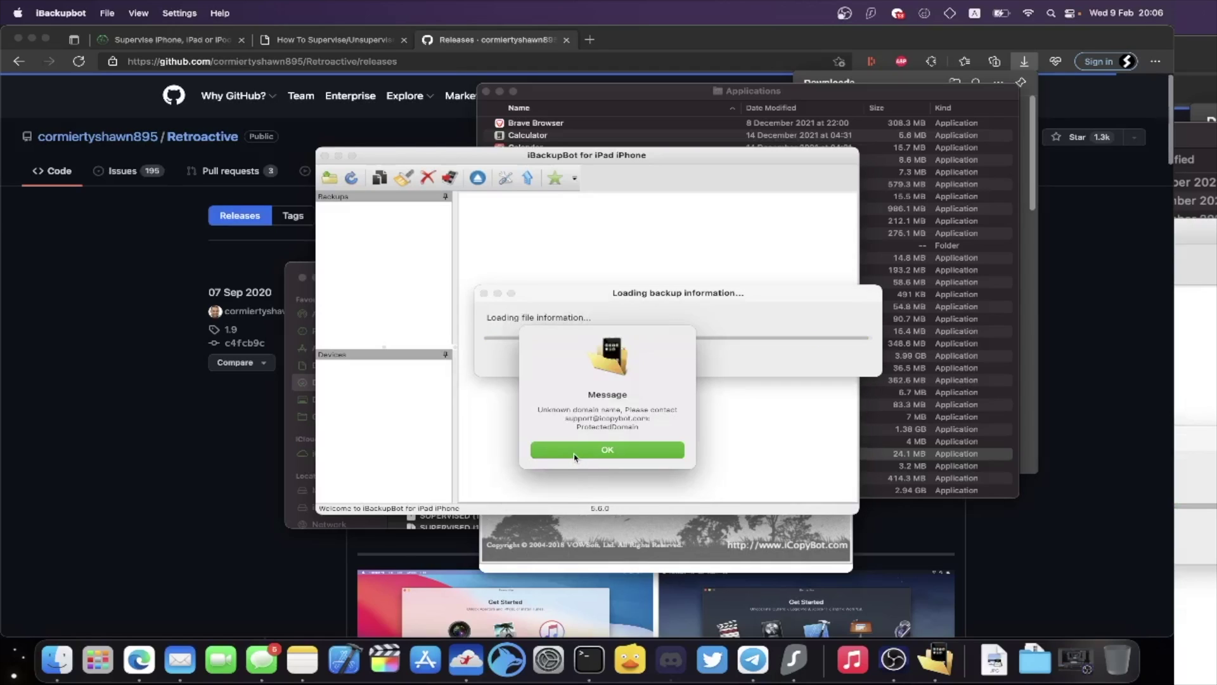
click(575, 451)
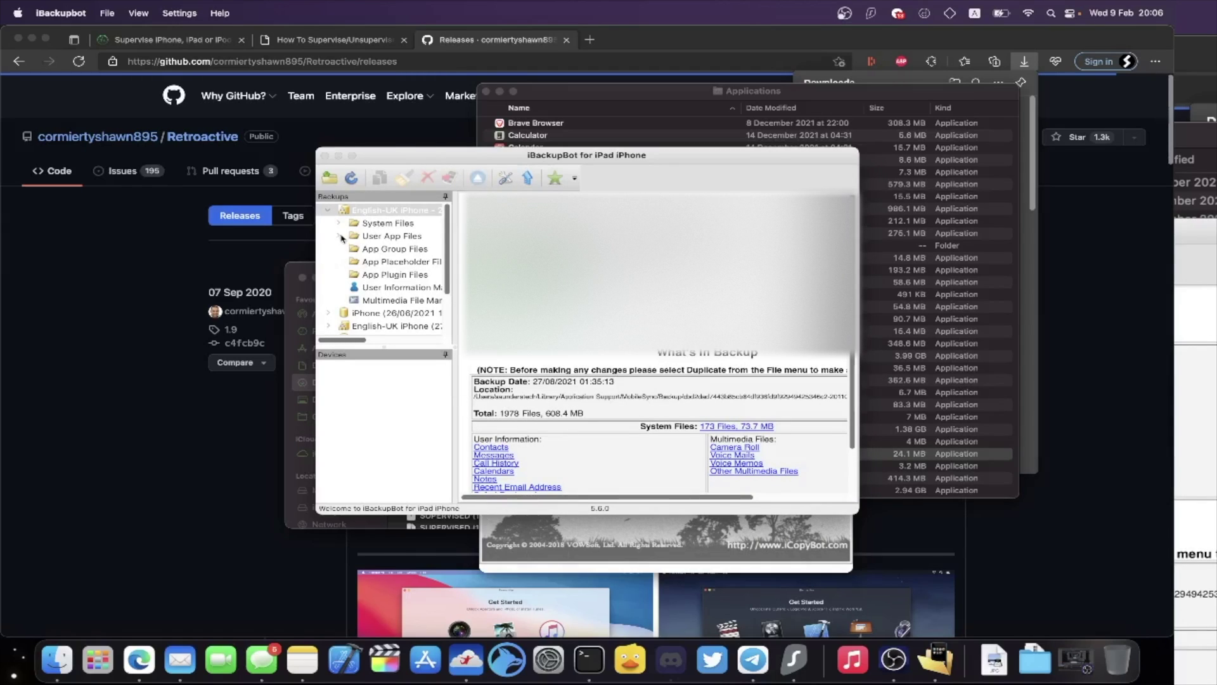
click(330, 212)
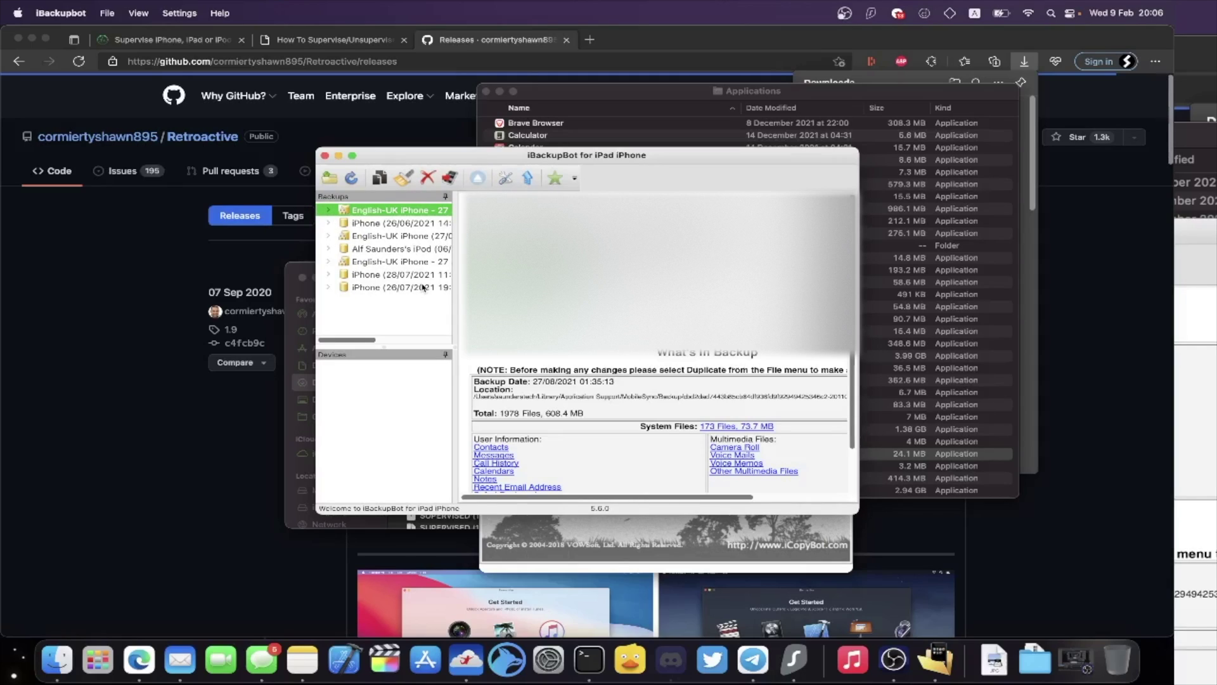
Download the Supervise backup from the How To Supervise guide and close the Opera GX ad tab.
click(157, 42)
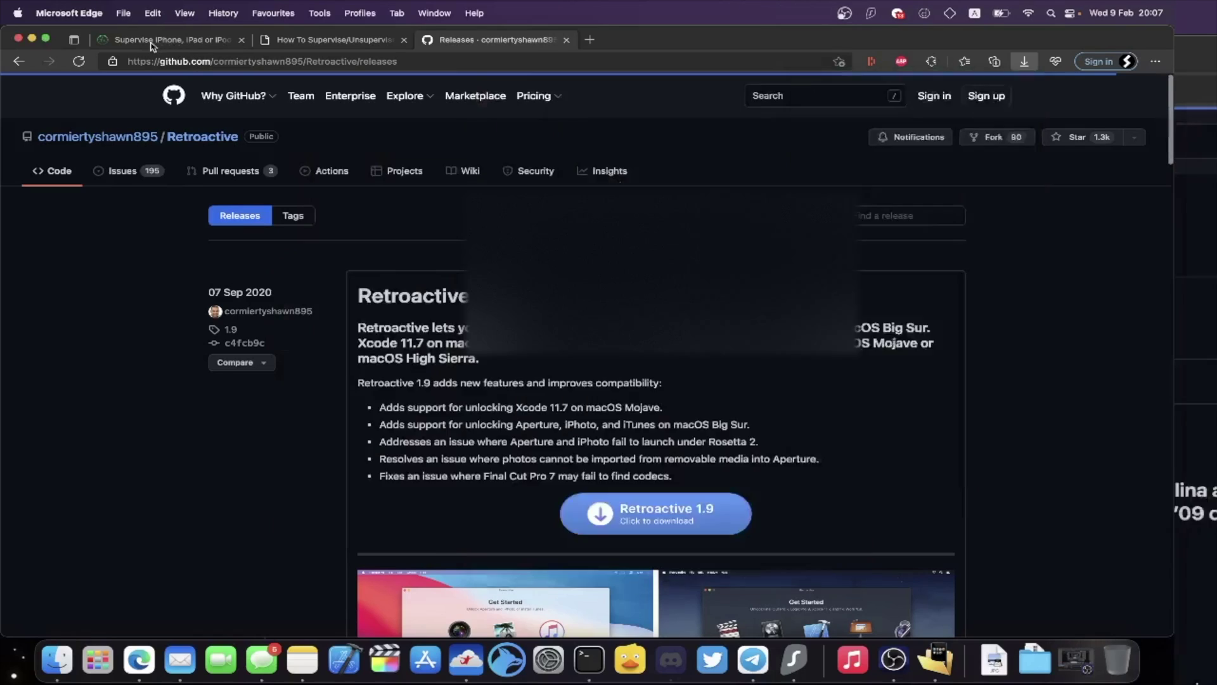
click(298, 193)
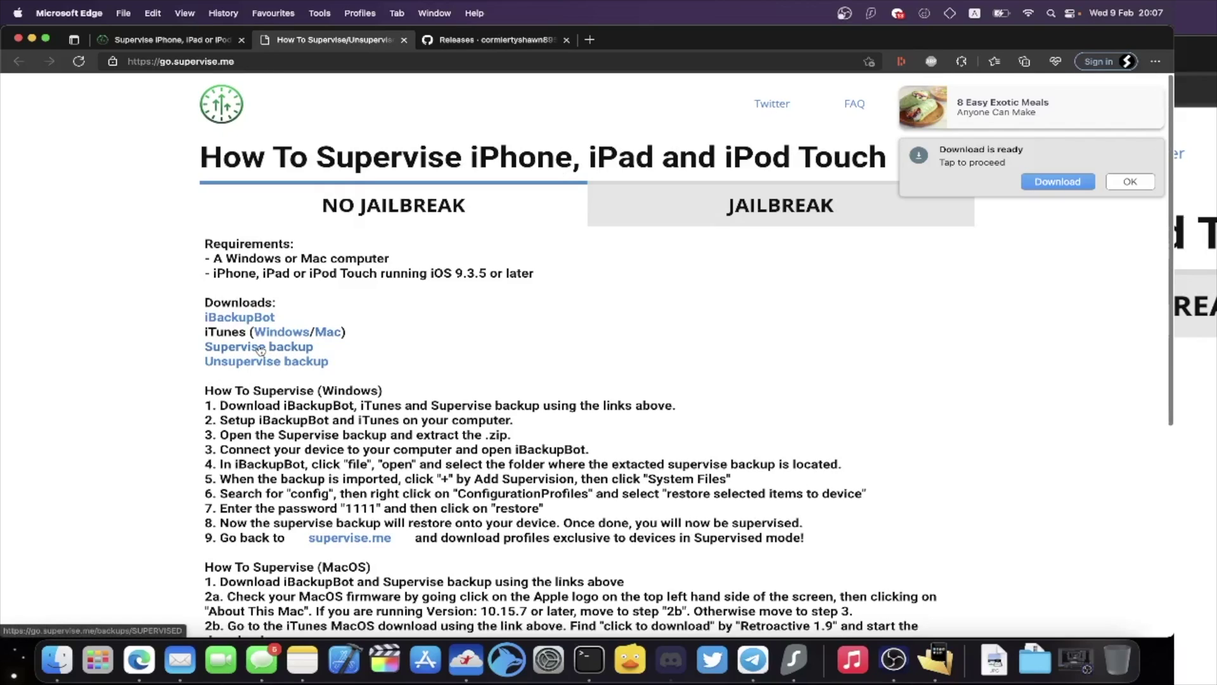
click(263, 348)
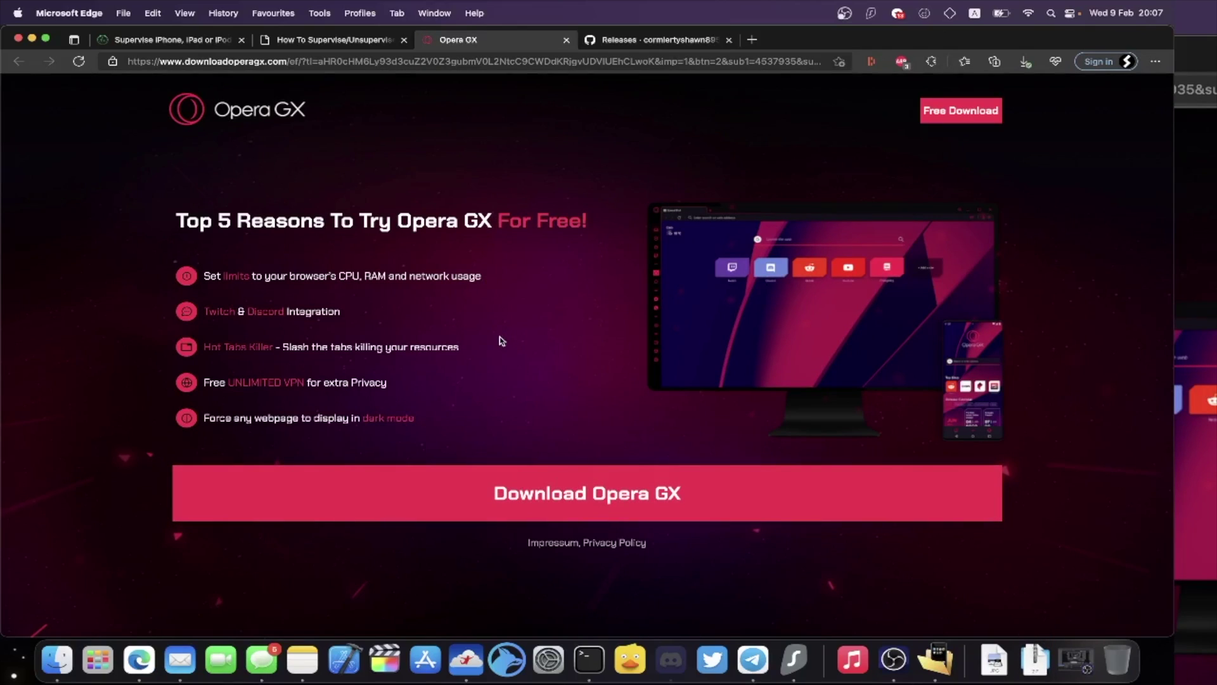
click(567, 41)
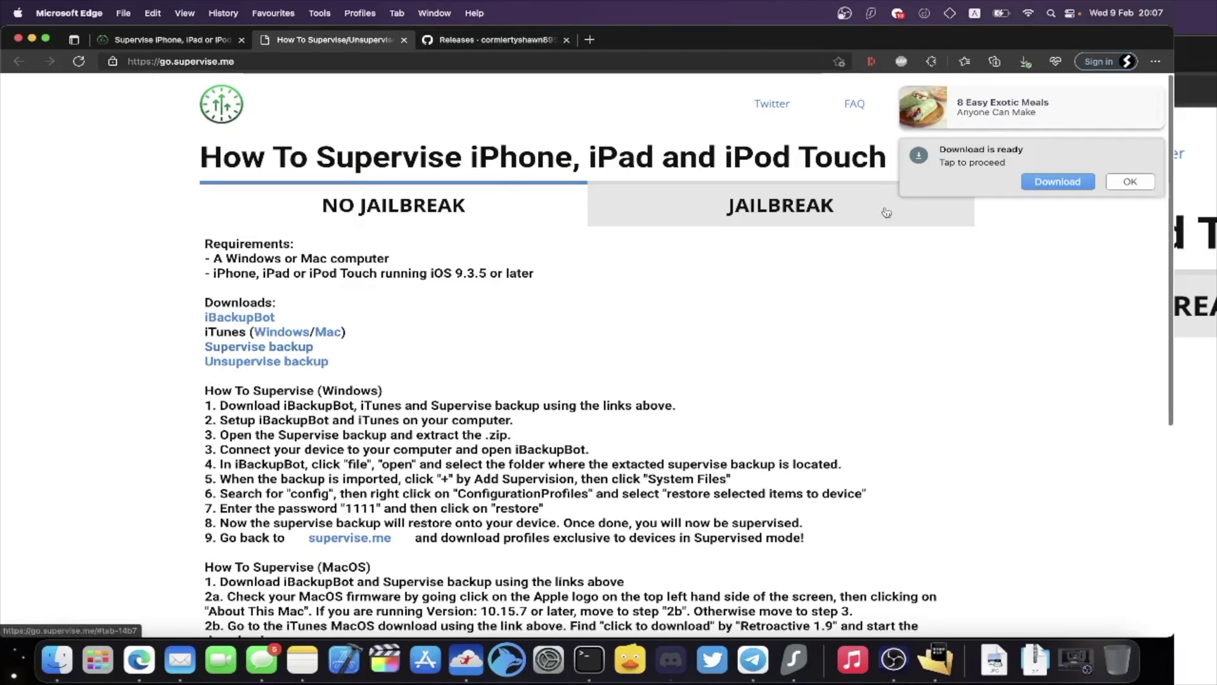
Unzip SUPERVISED (20).zip in Downloads into ADDSUPERVISION 2, then switch back to iBackupBot.
click(1035, 659)
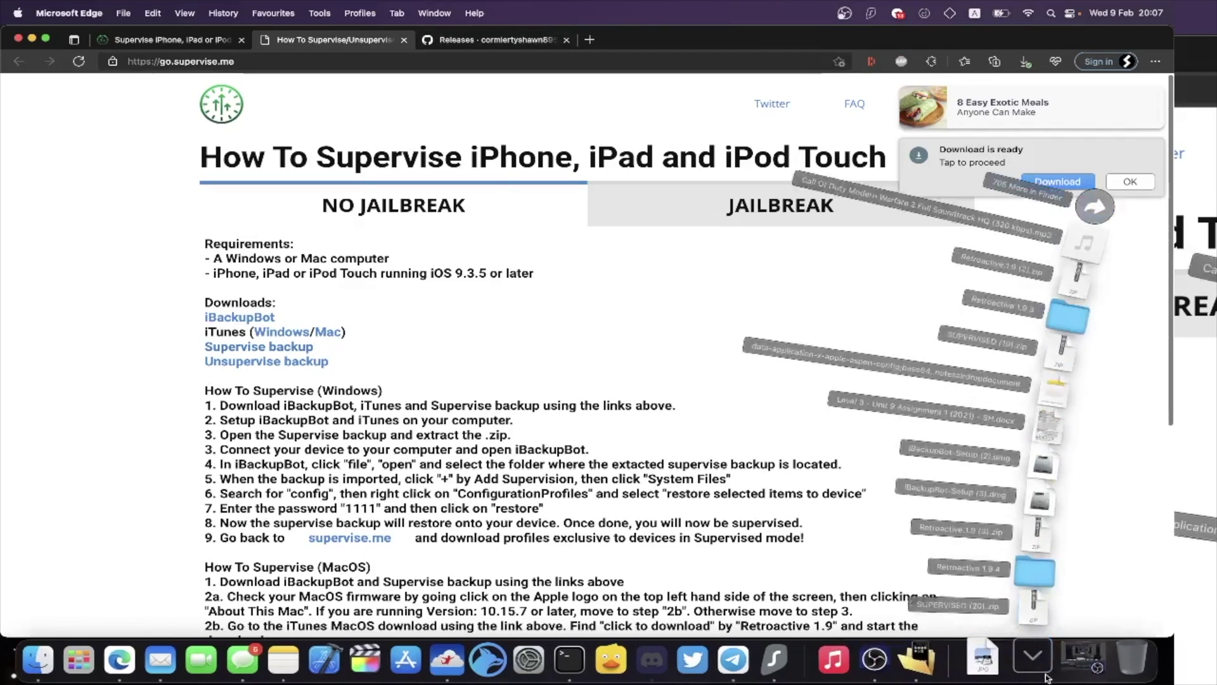
click(56, 660)
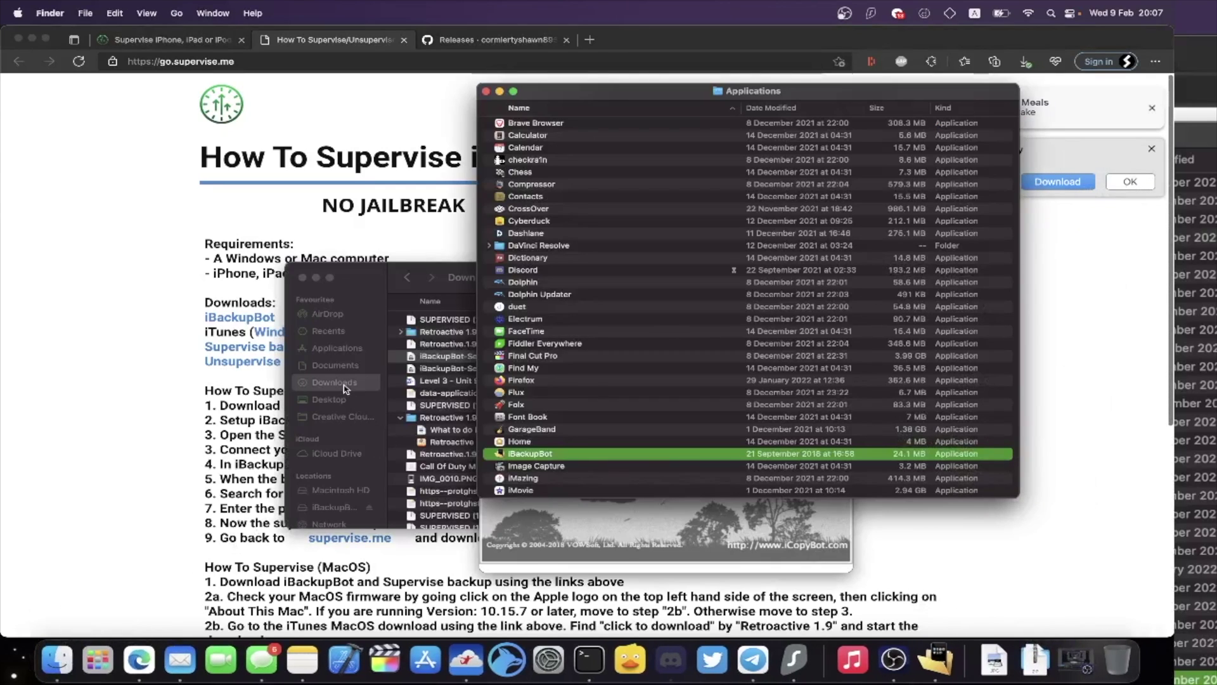
click(364, 378)
click(472, 325)
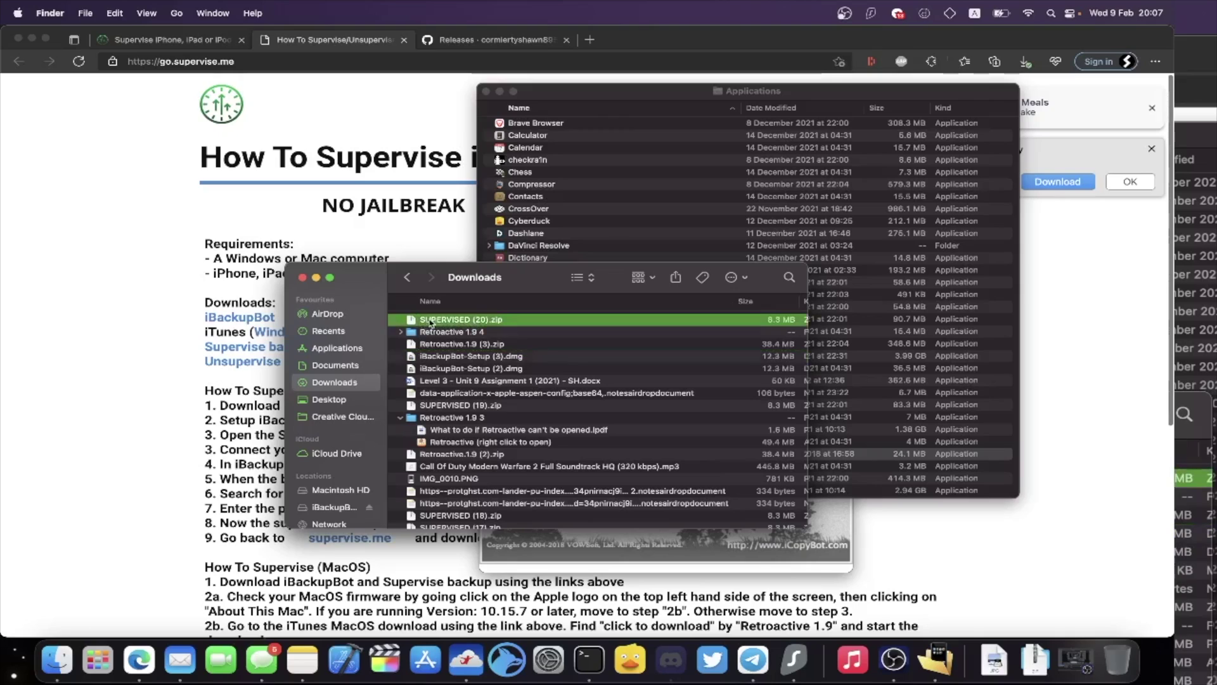
double_click(525, 325)
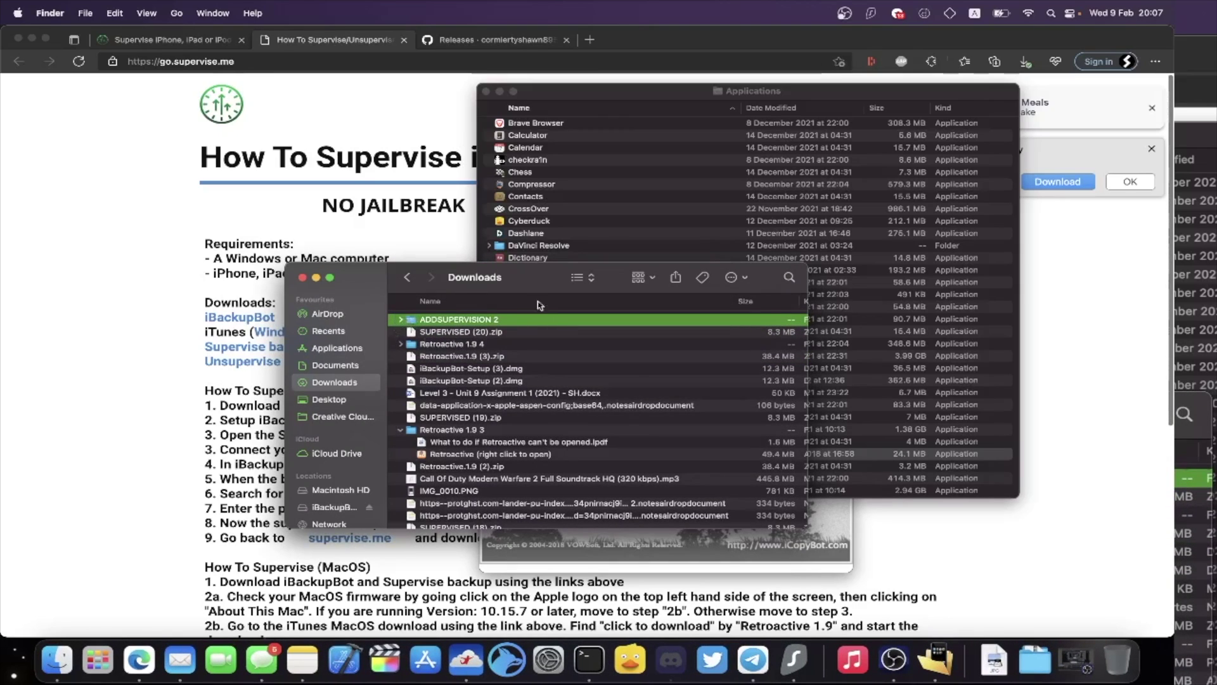
click(930, 663)
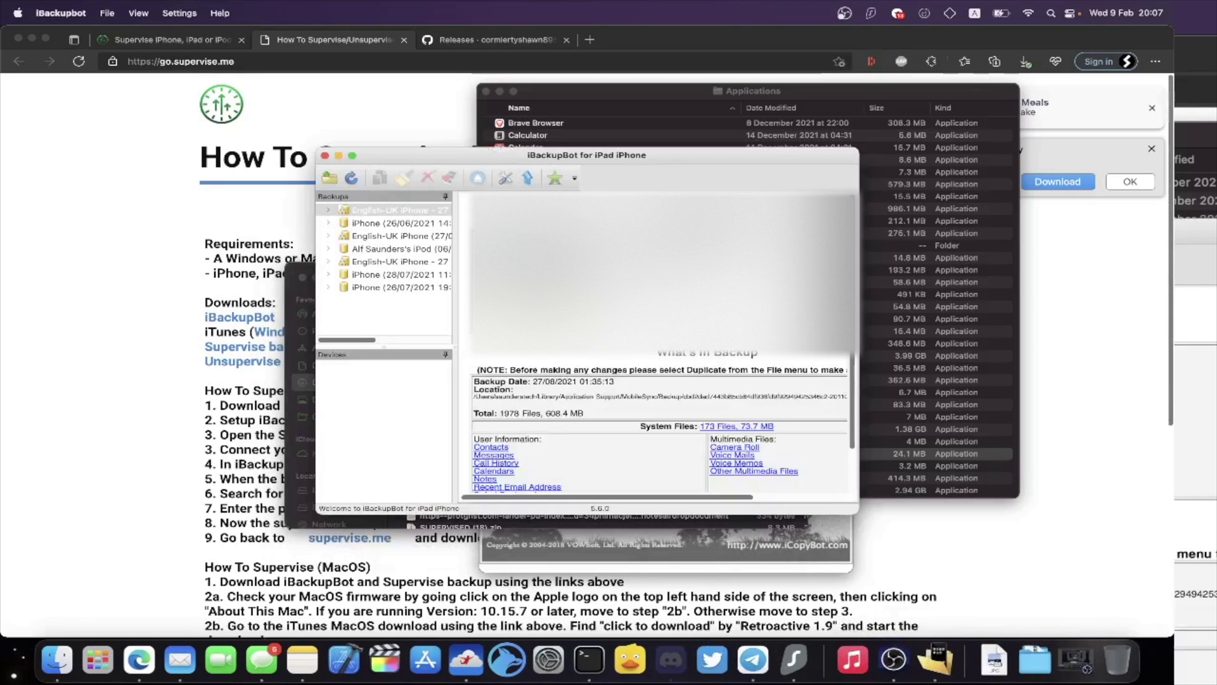
Import a backup from the Downloads > ADDSUPERVISION 2 > SUPERVISE folder.
click(330, 180)
click(354, 190)
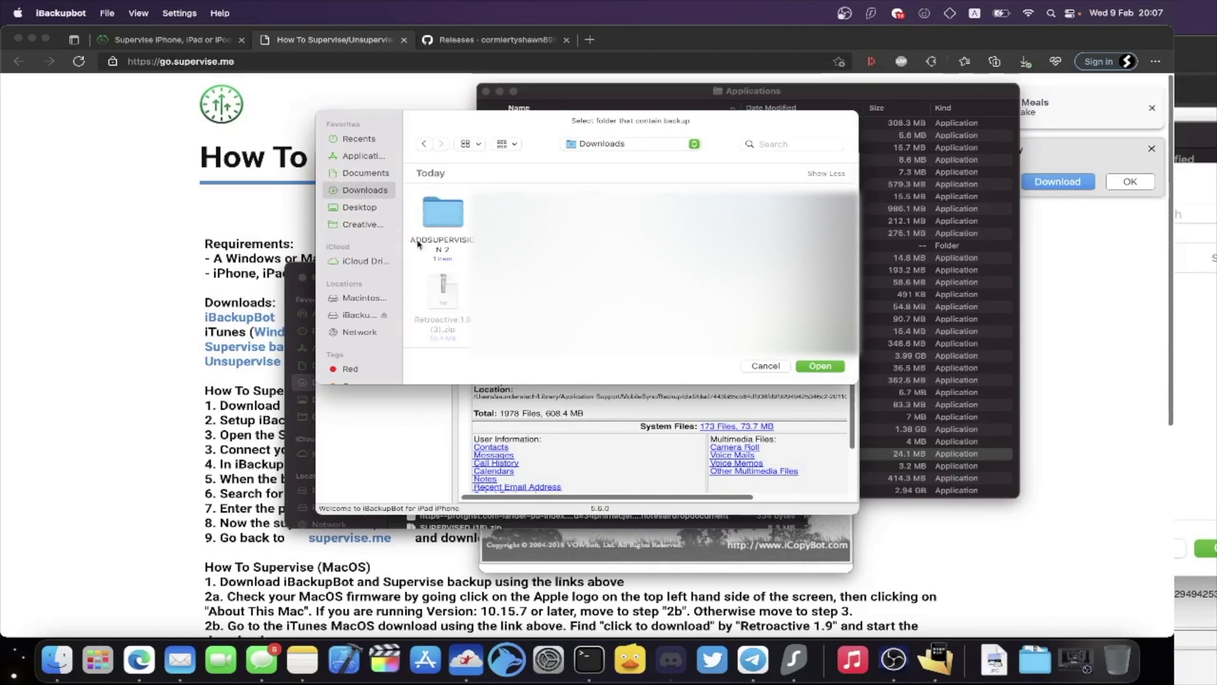
double_click(441, 212)
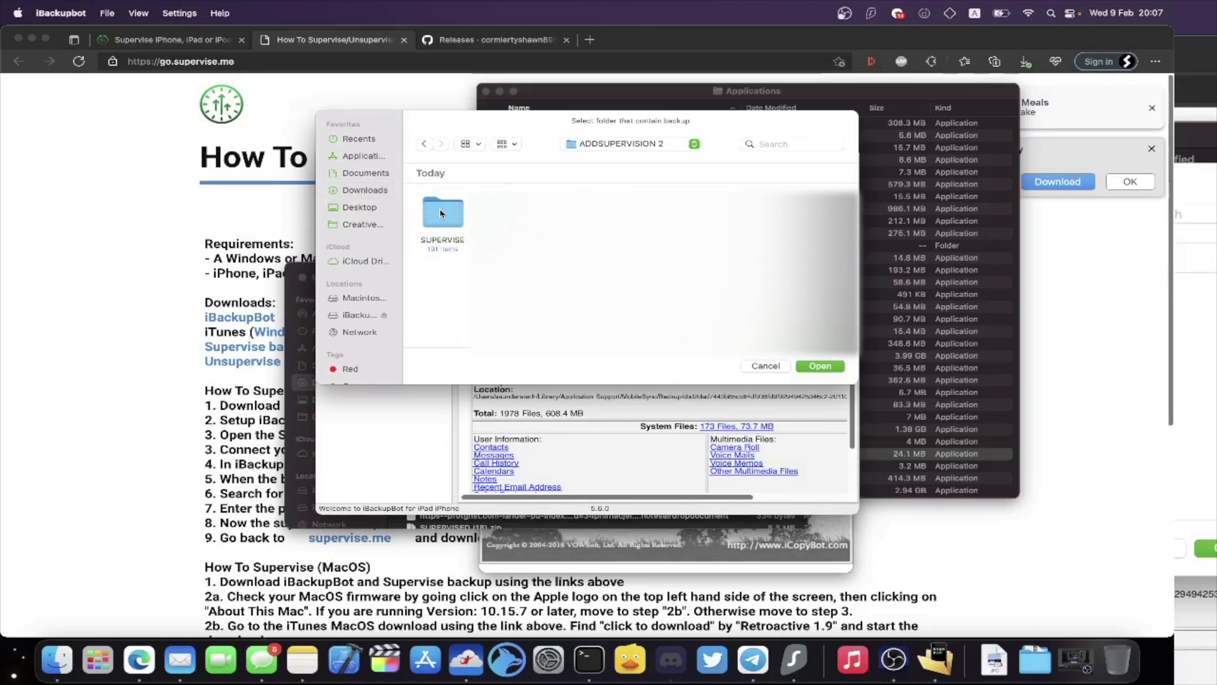
double_click(444, 216)
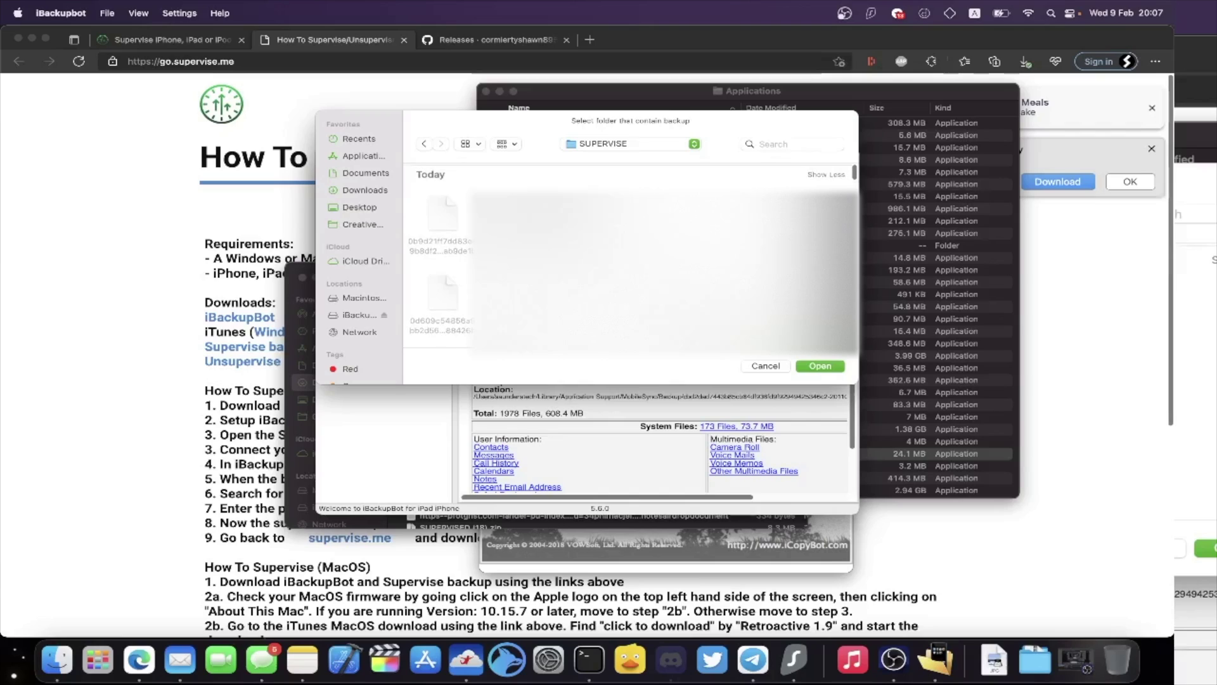
click(818, 366)
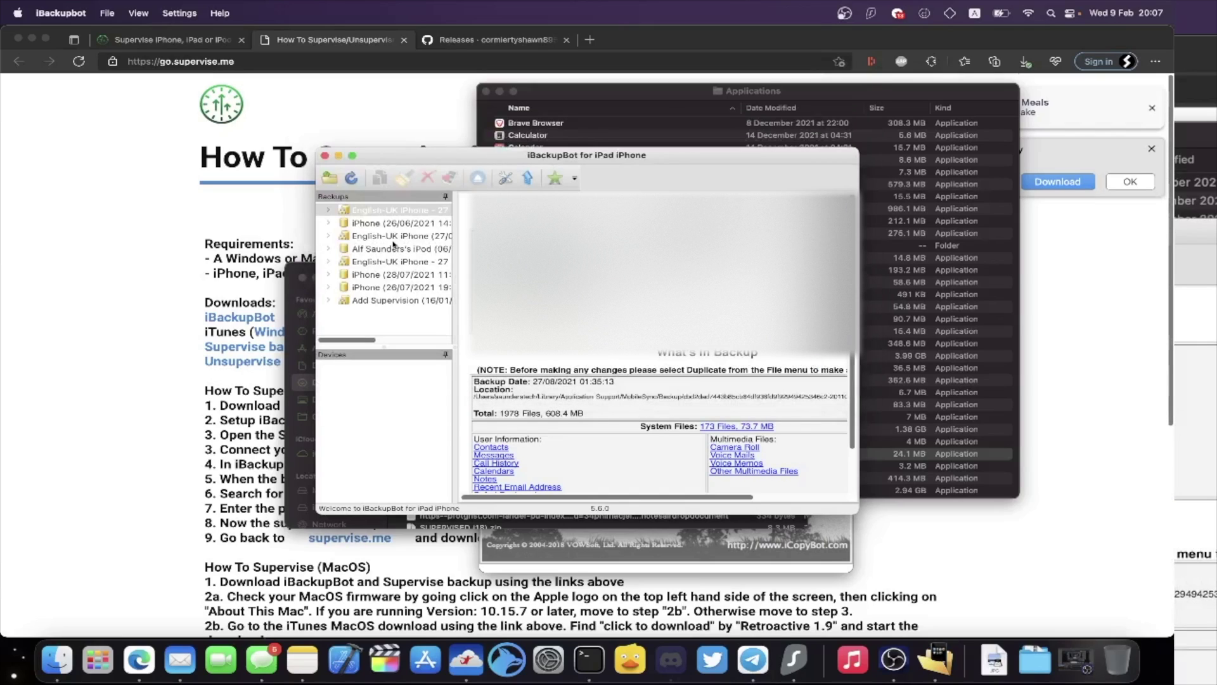
Reconnect the iPhone XR, compare its details with the Add Supervision backup, and expand that backup.
click(363, 301)
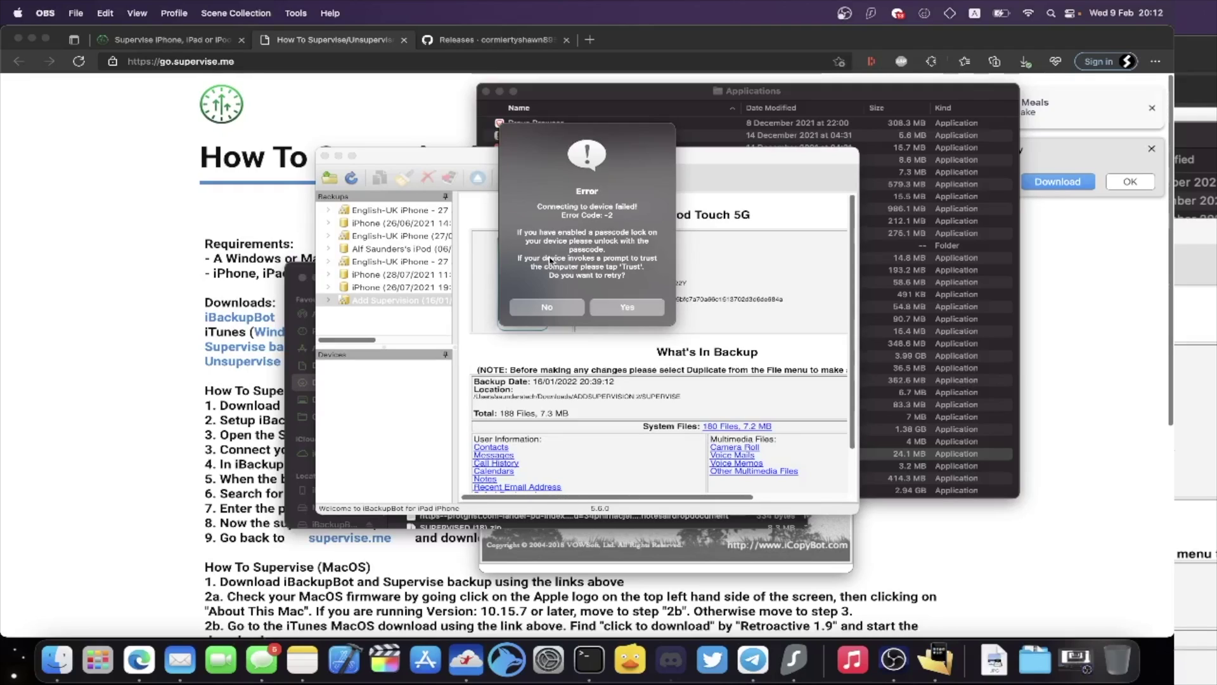
click(618, 314)
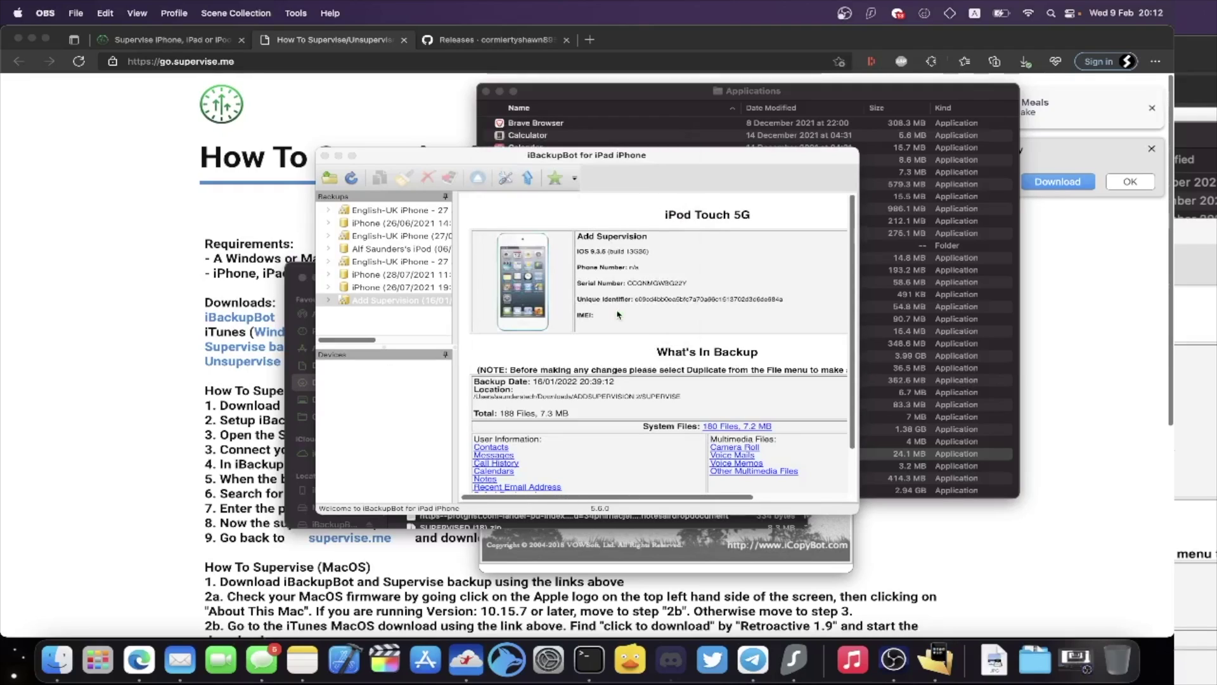
click(359, 371)
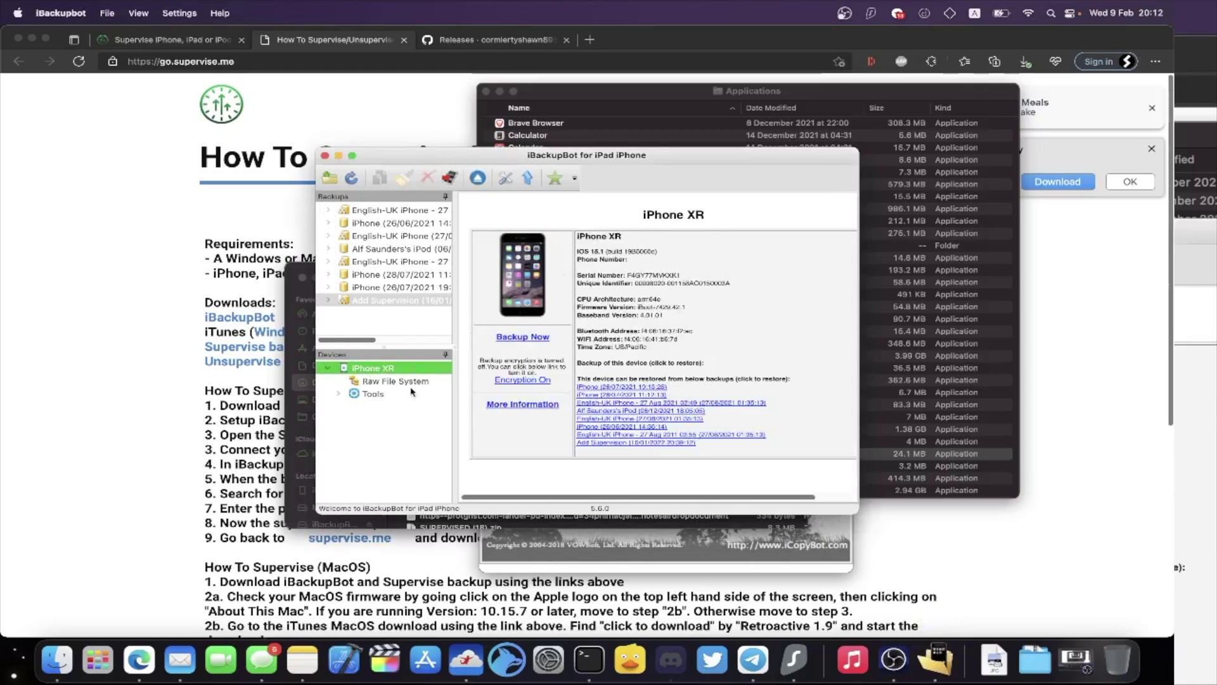
click(365, 298)
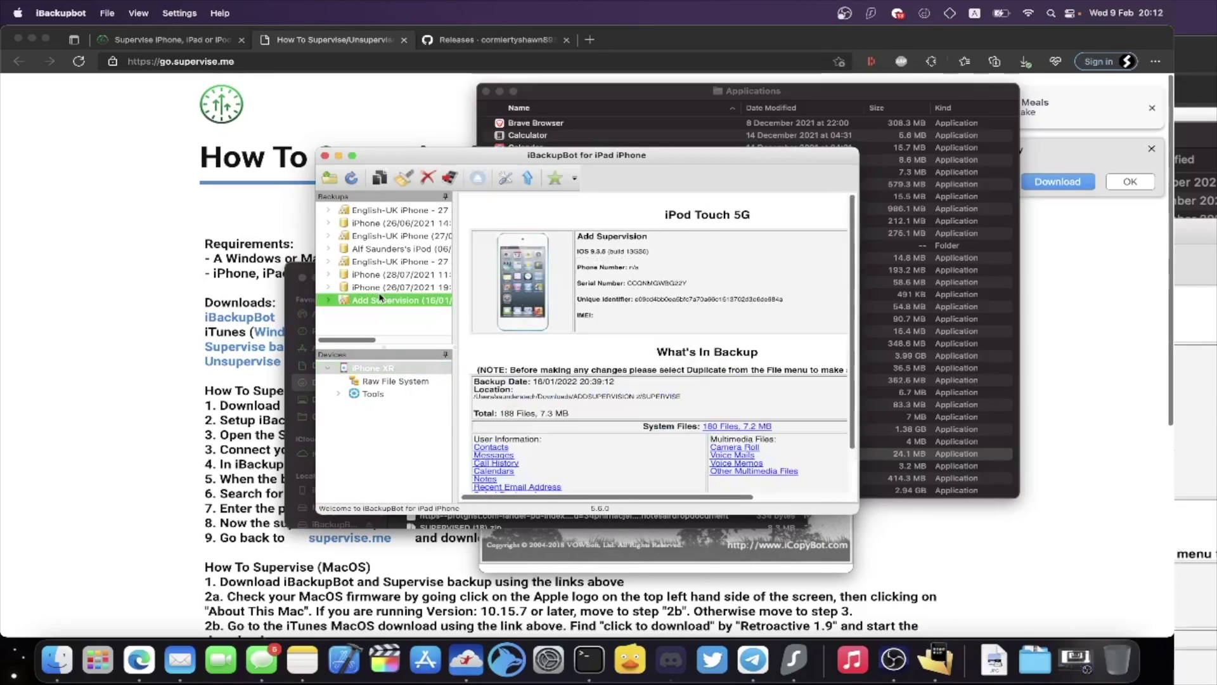
click(361, 369)
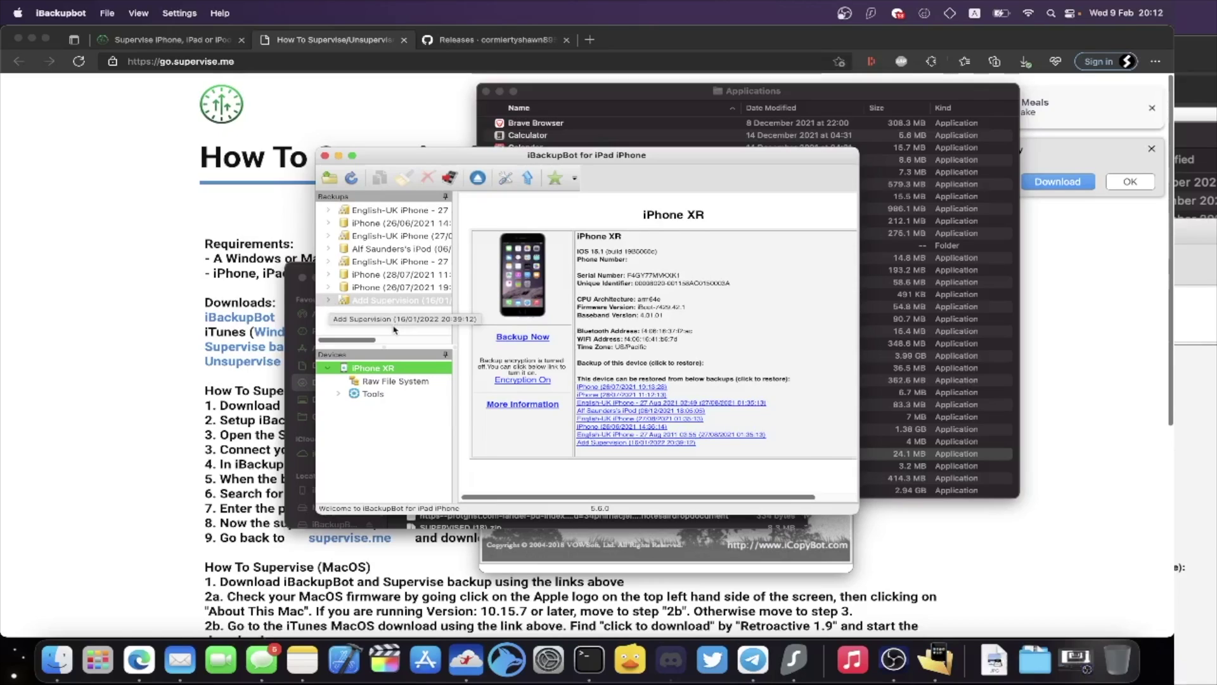
click(328, 301)
click(328, 302)
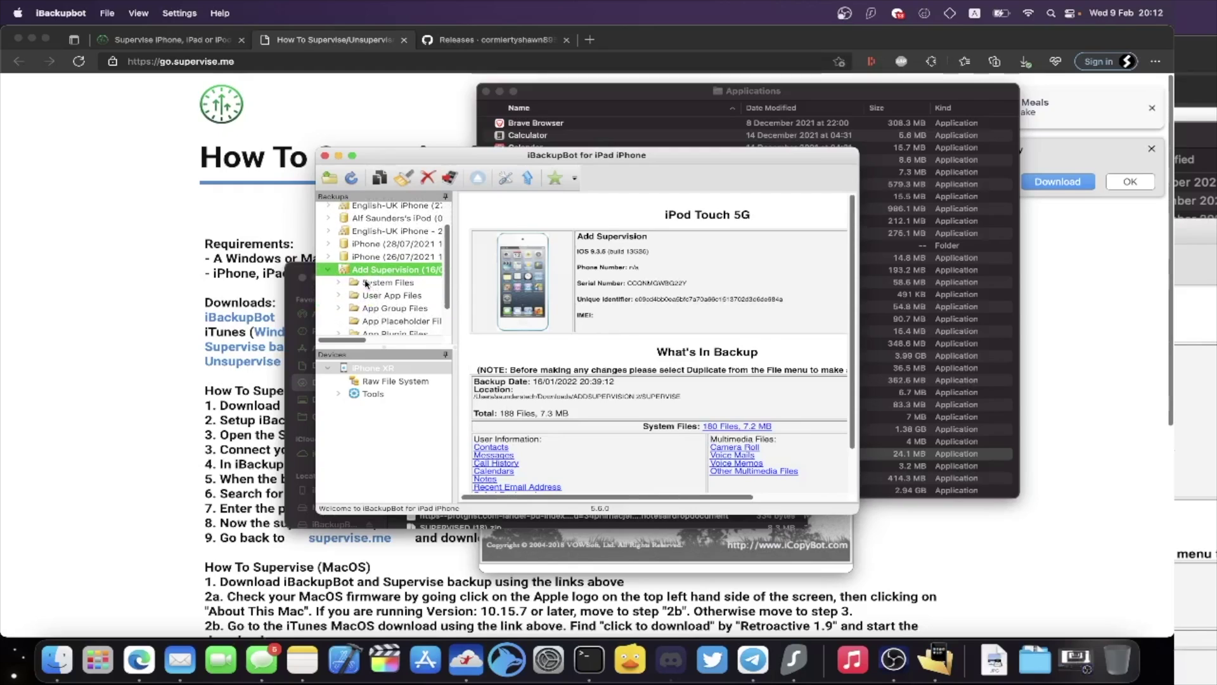
Filter the backup's System Files for 'confi' and restore the ConfigurationProfiles folder to the device.
click(371, 283)
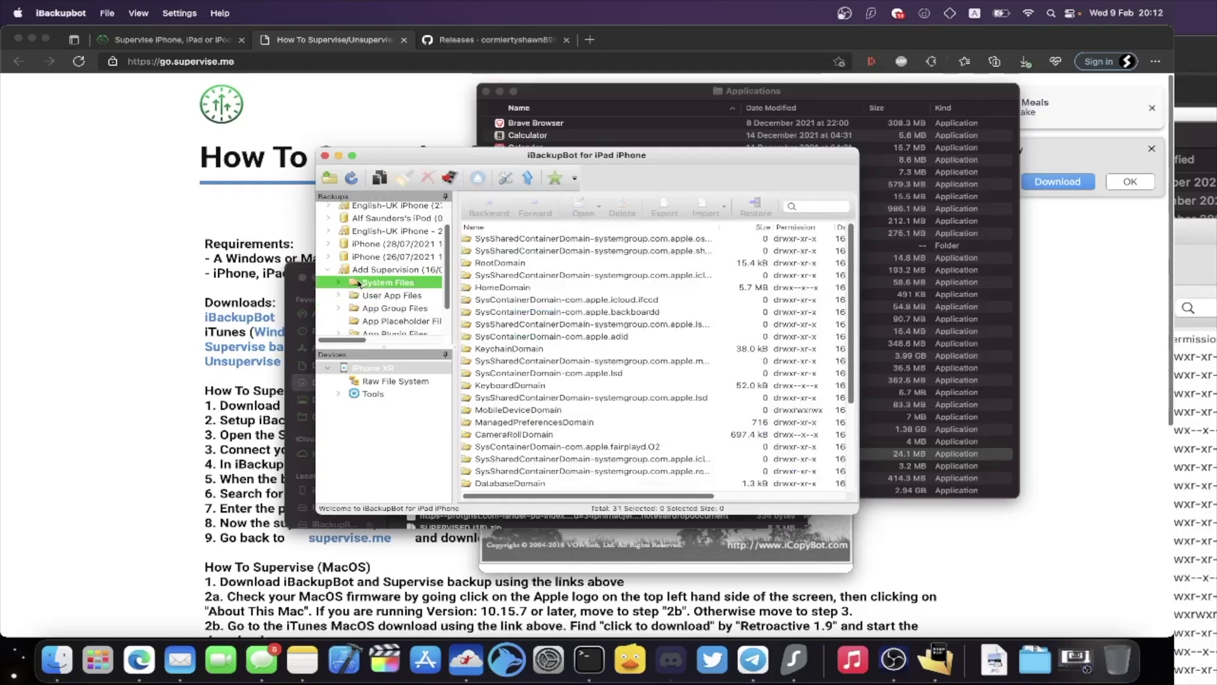
click(815, 206)
text(config)
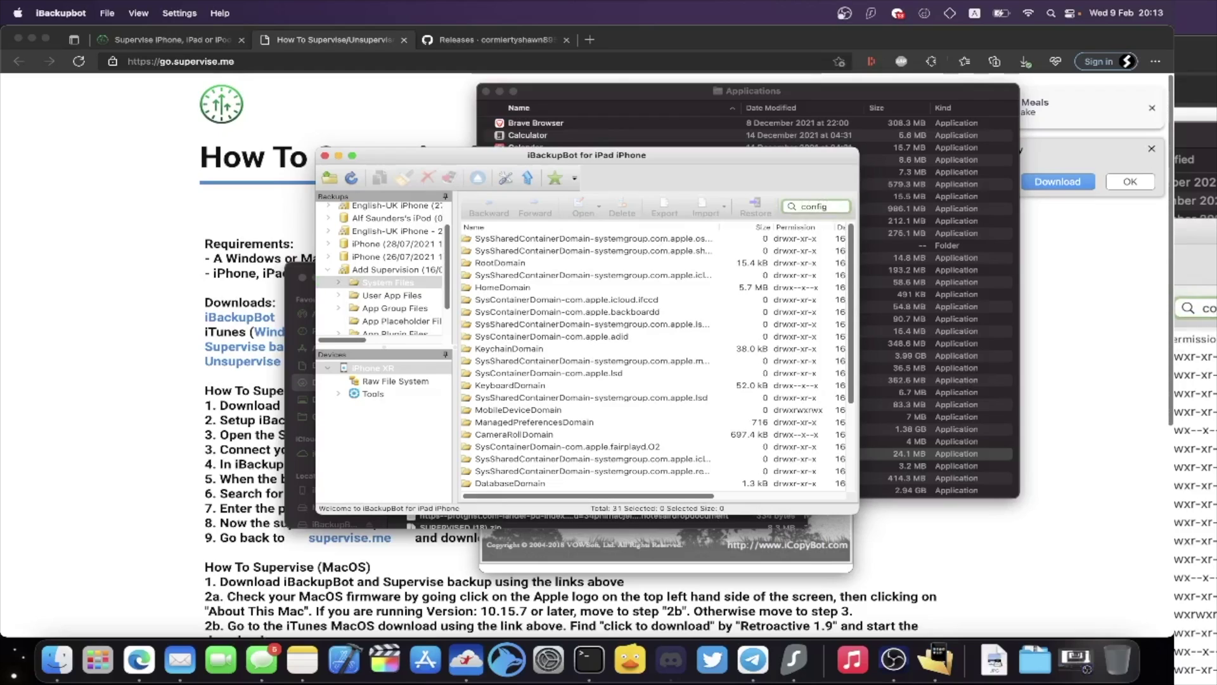
key(Return)
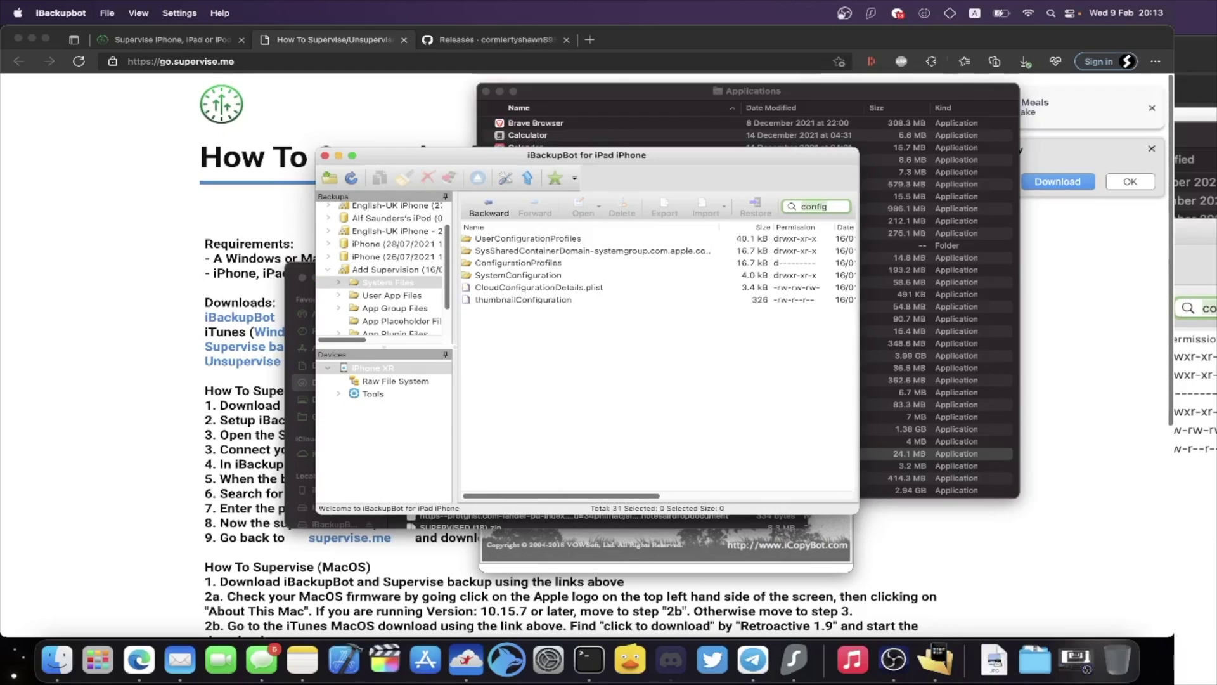
click(516, 265)
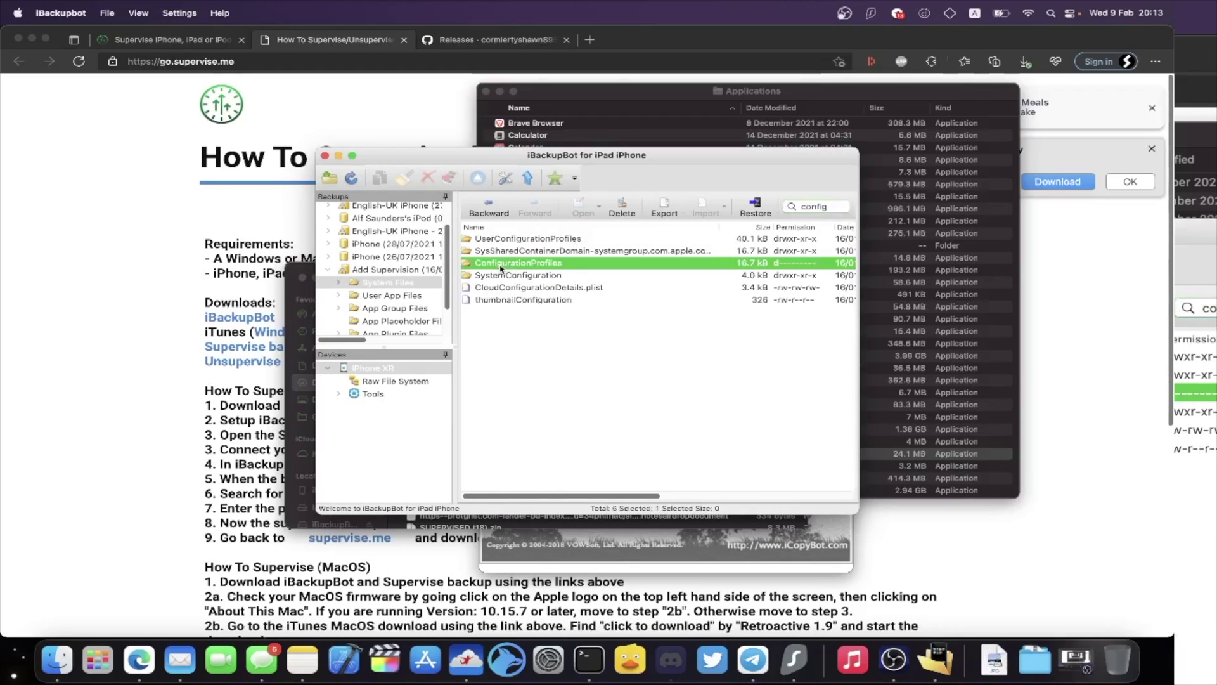
right_click(600, 264)
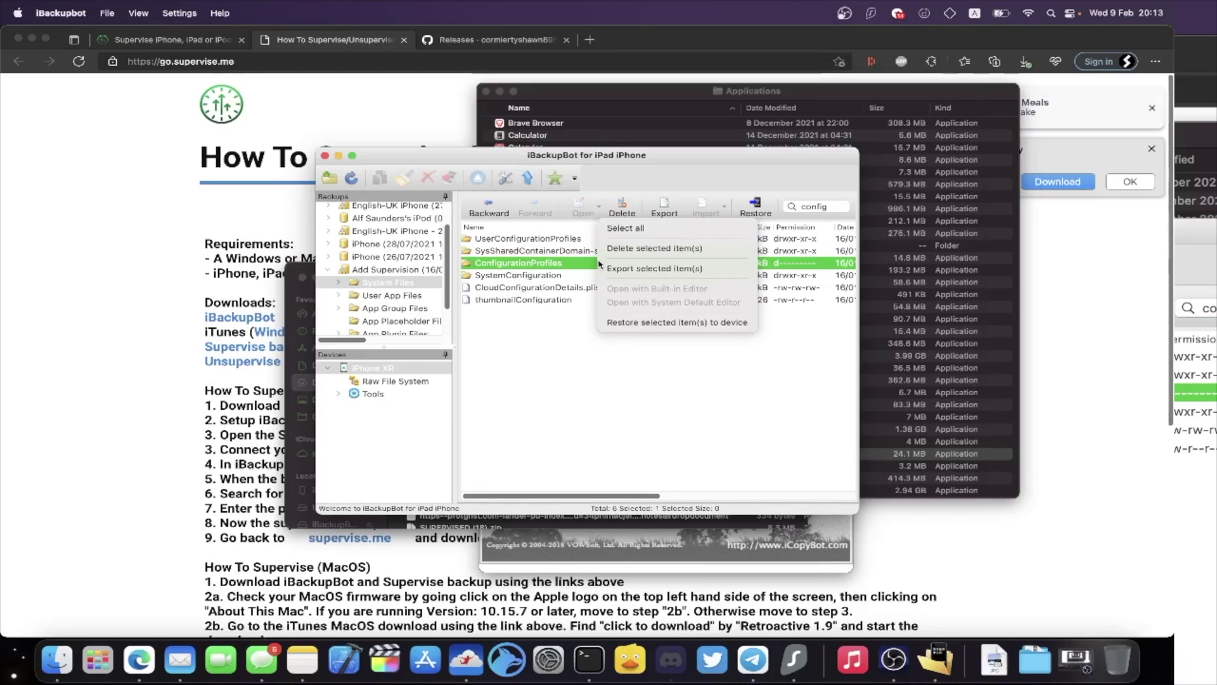
click(673, 322)
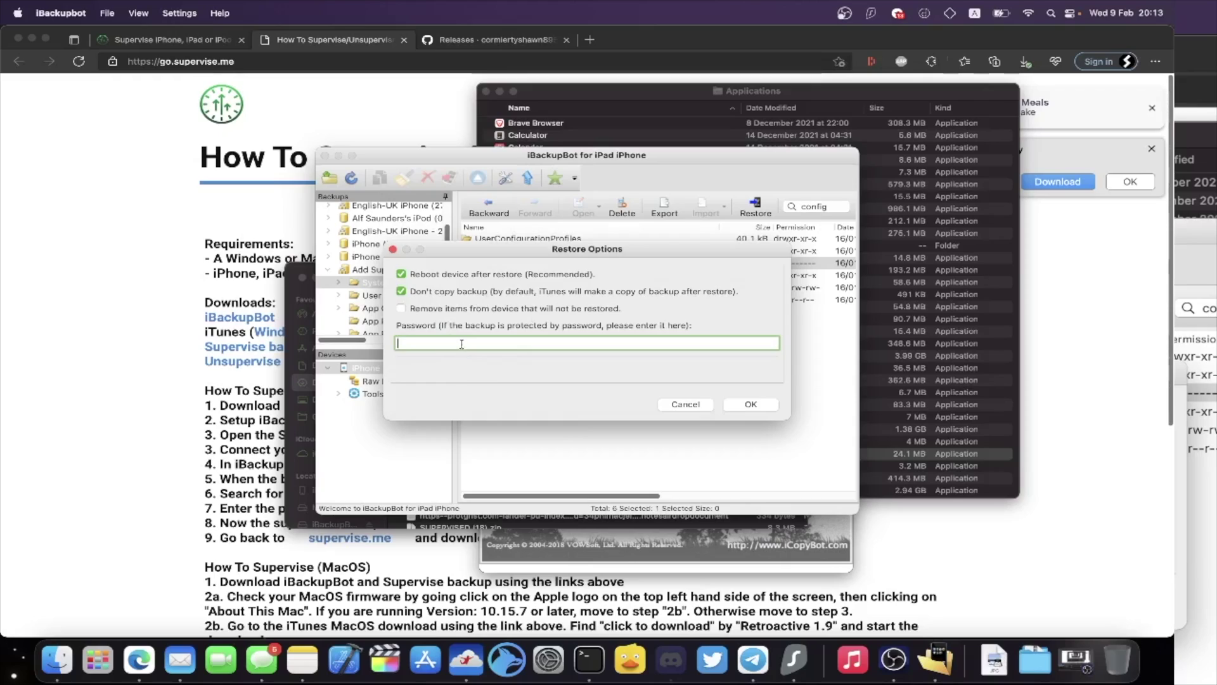
Enter the backup password and confirm the ConfigurationProfiles restore to the iPhone XR.
text(****)
click(751, 406)
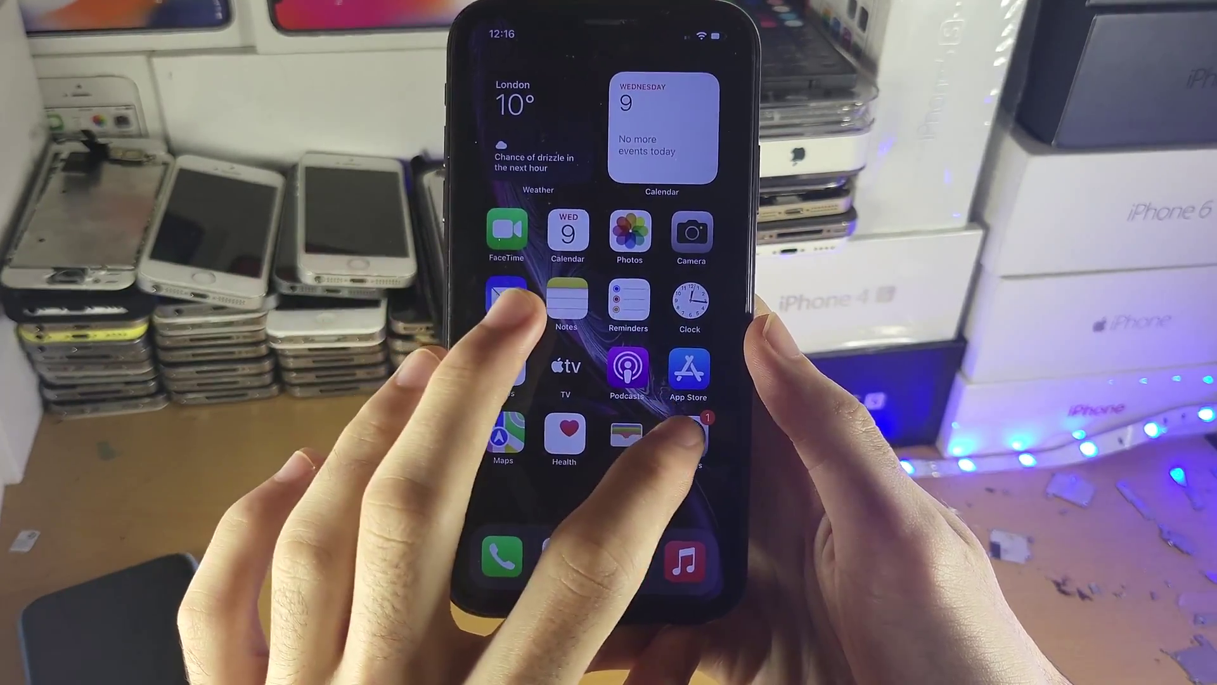
Open the iPhone's Settings app to see the supervise.me supervision notice.
click(682, 439)
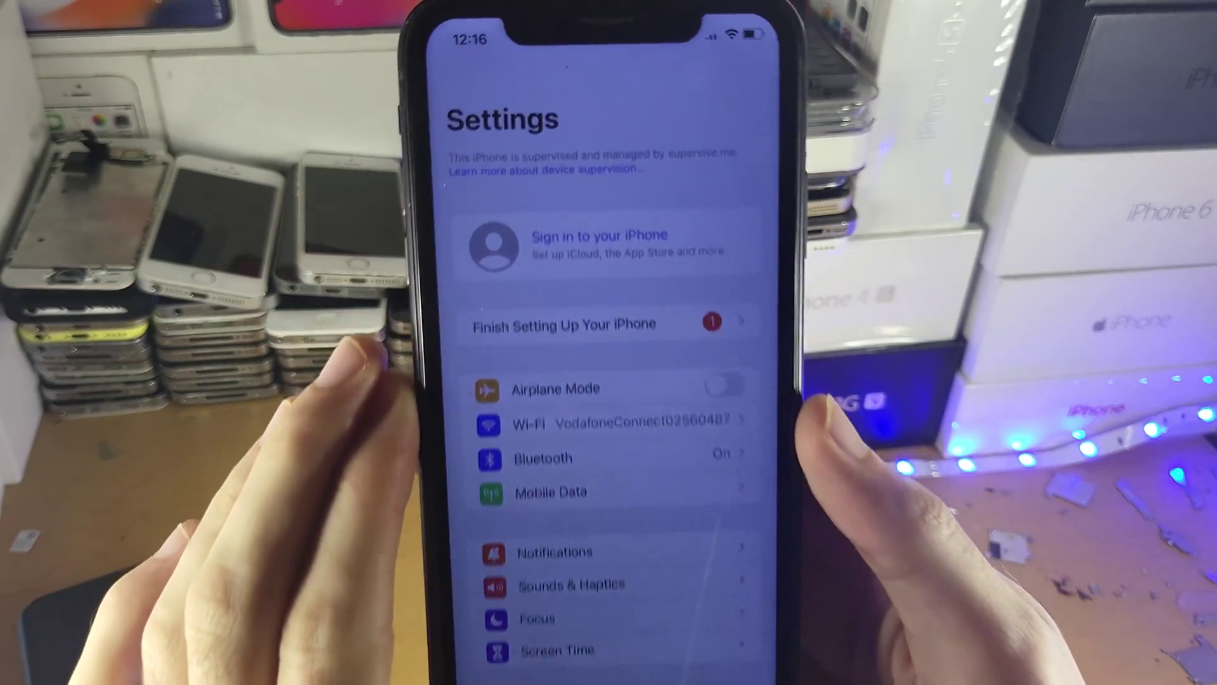